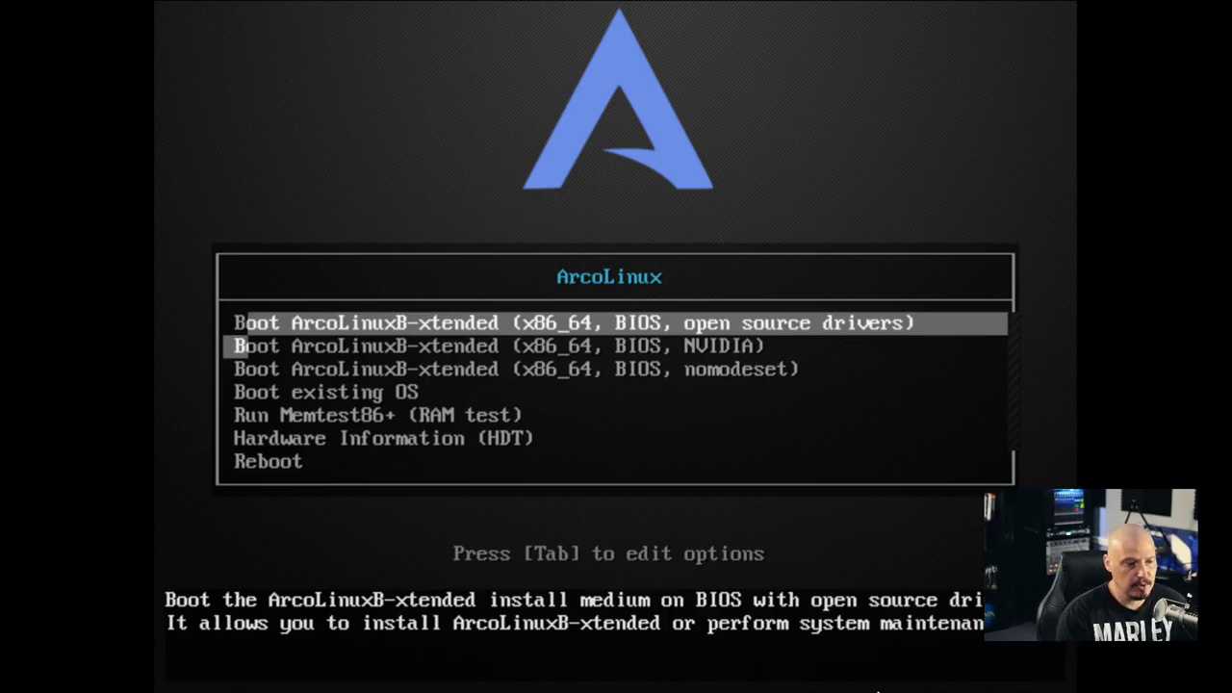
- Browse the boot entries, then boot 'Boot ArcoLinuxB-xtended (open source drivers)'
key("Down")
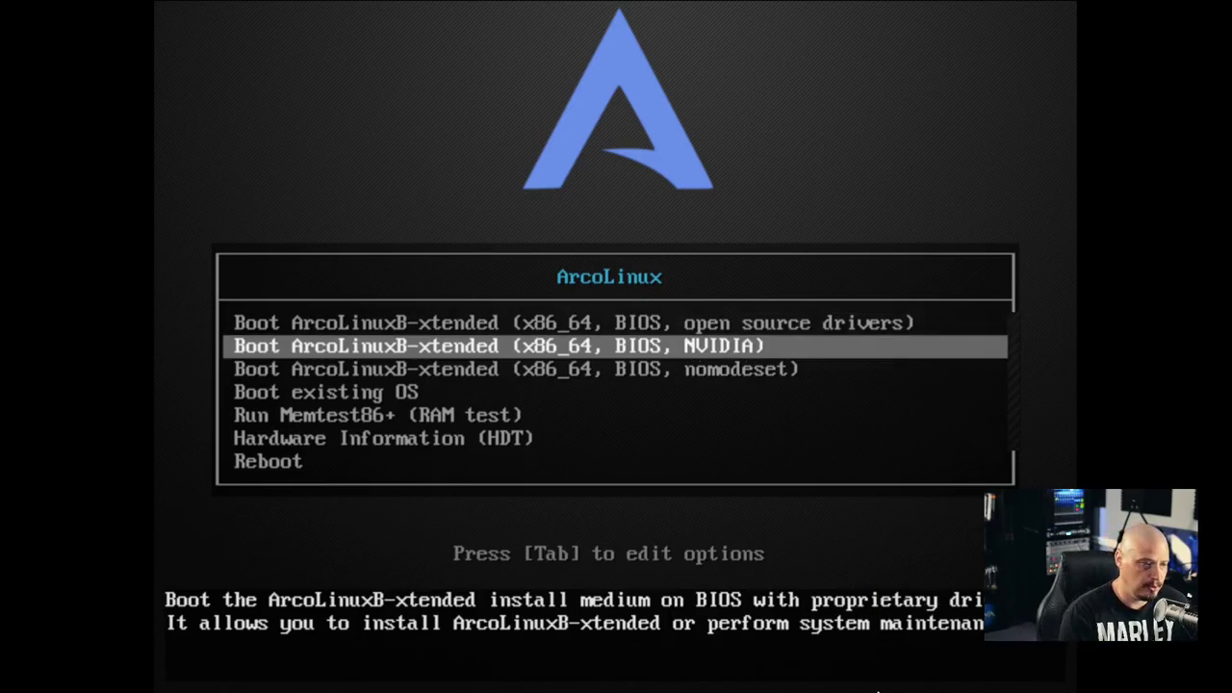
key("Down")
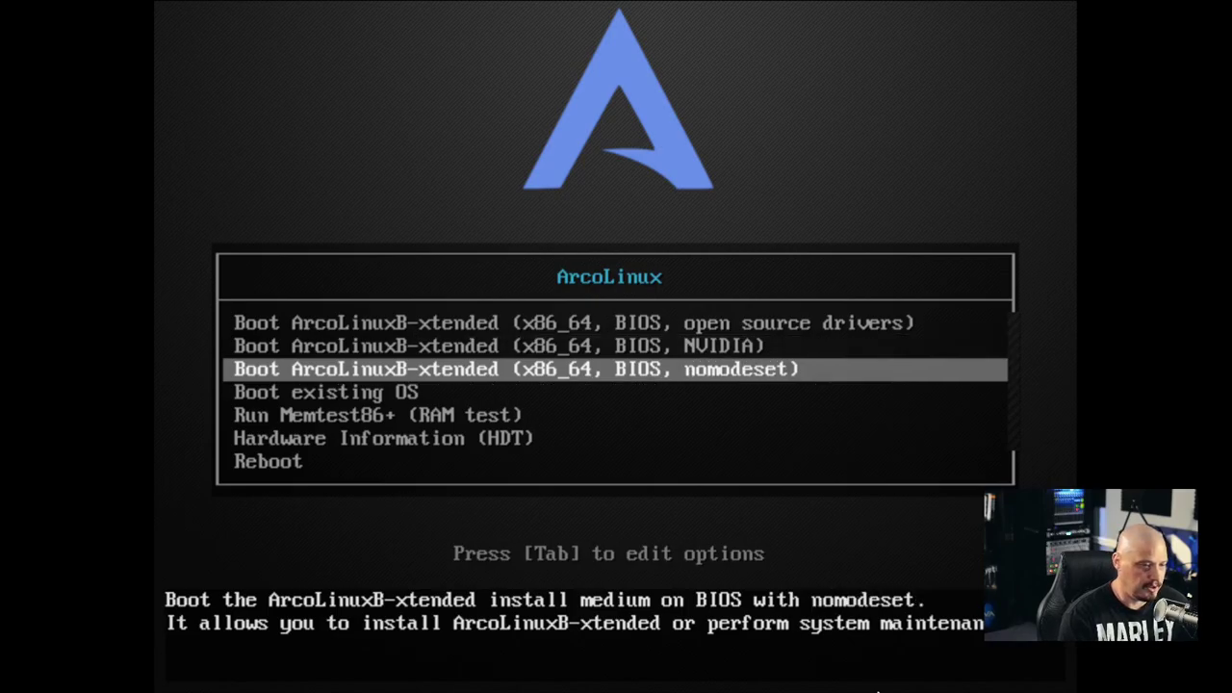
key("Up")
key("Up")
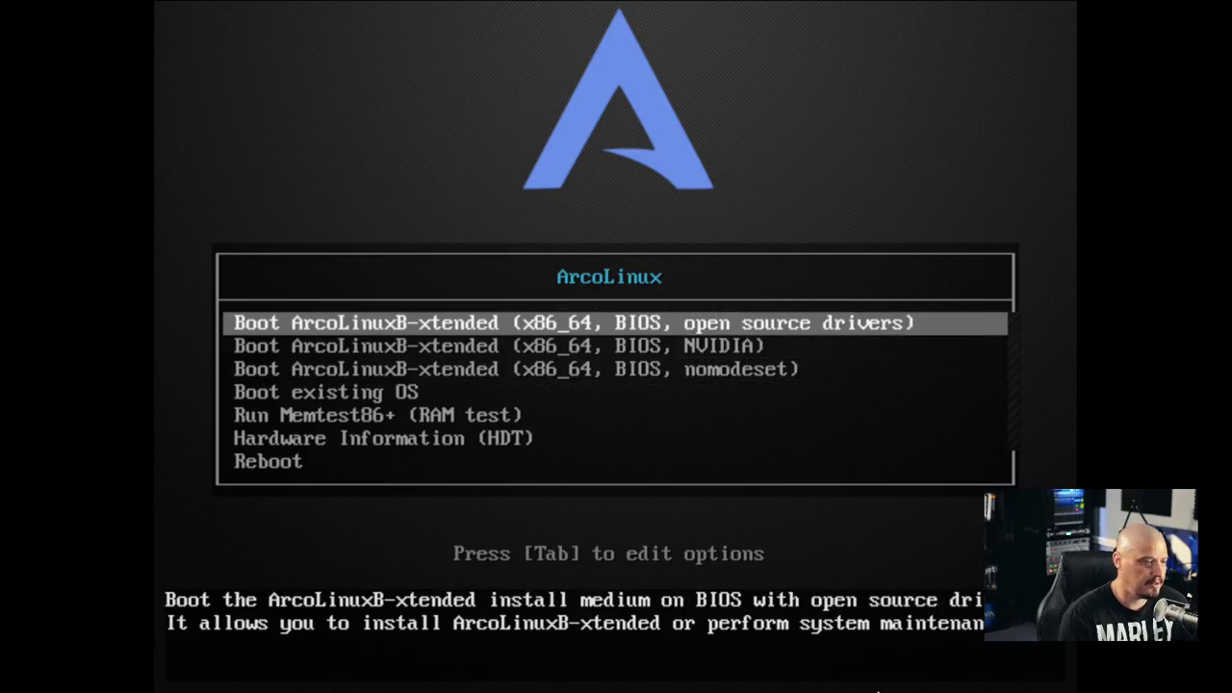
key("Down")
key("Down")
key("Down")
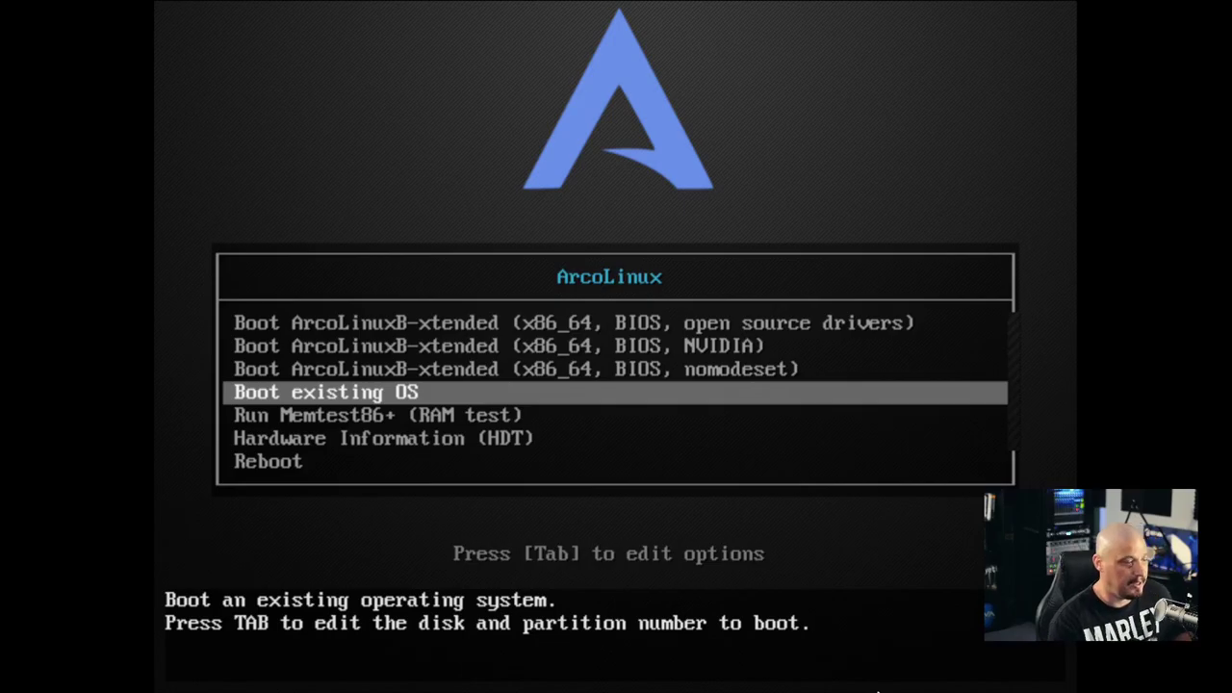
key("Up")
key("Up")
key("Up")
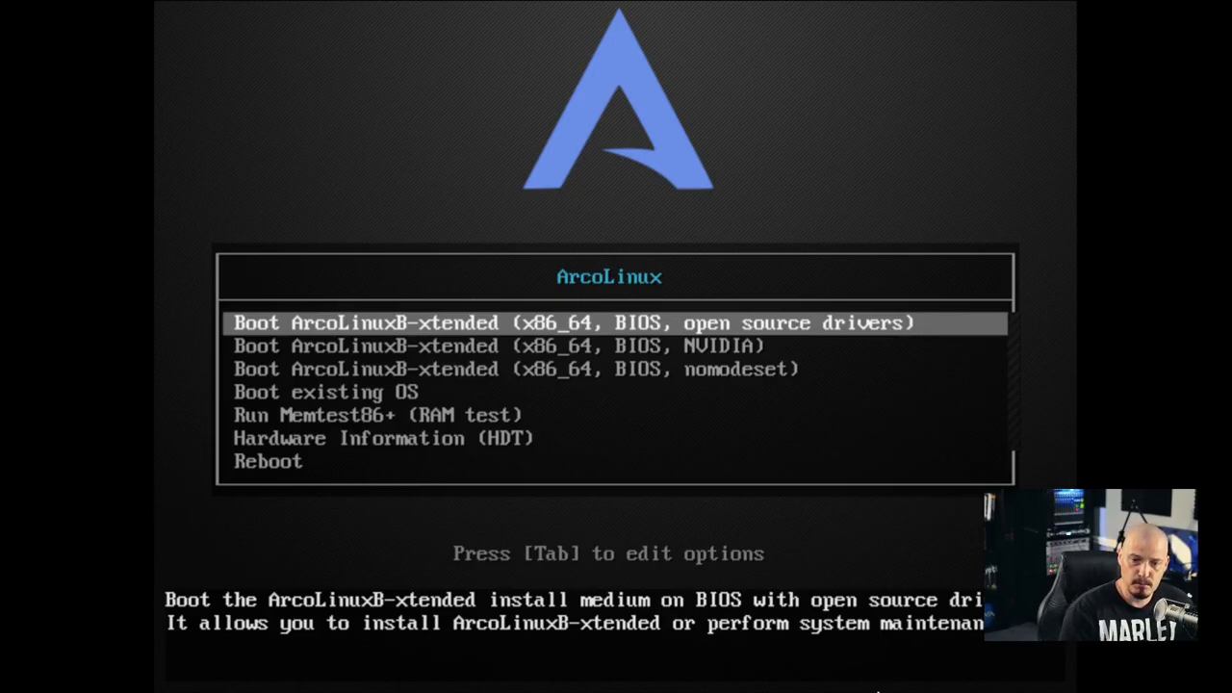
key("Return")
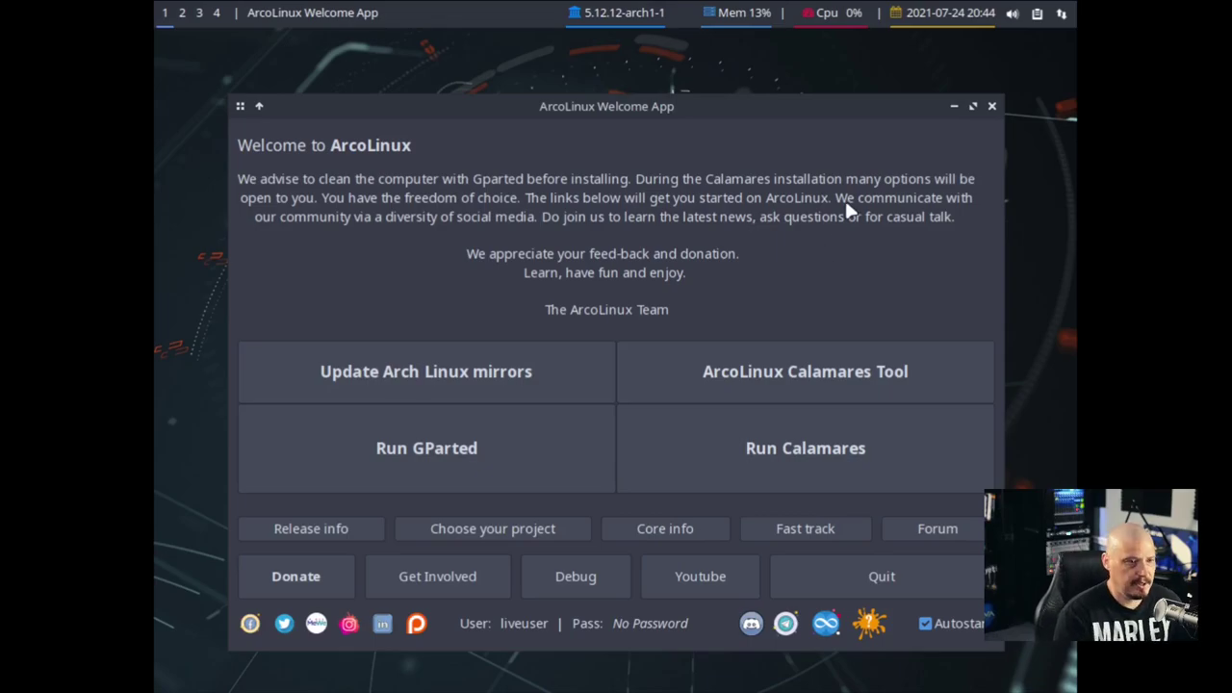
- Reposition the ArcoLinux Welcome App window and run Calamares from it
left_click(181, 13)
left_click(165, 12)
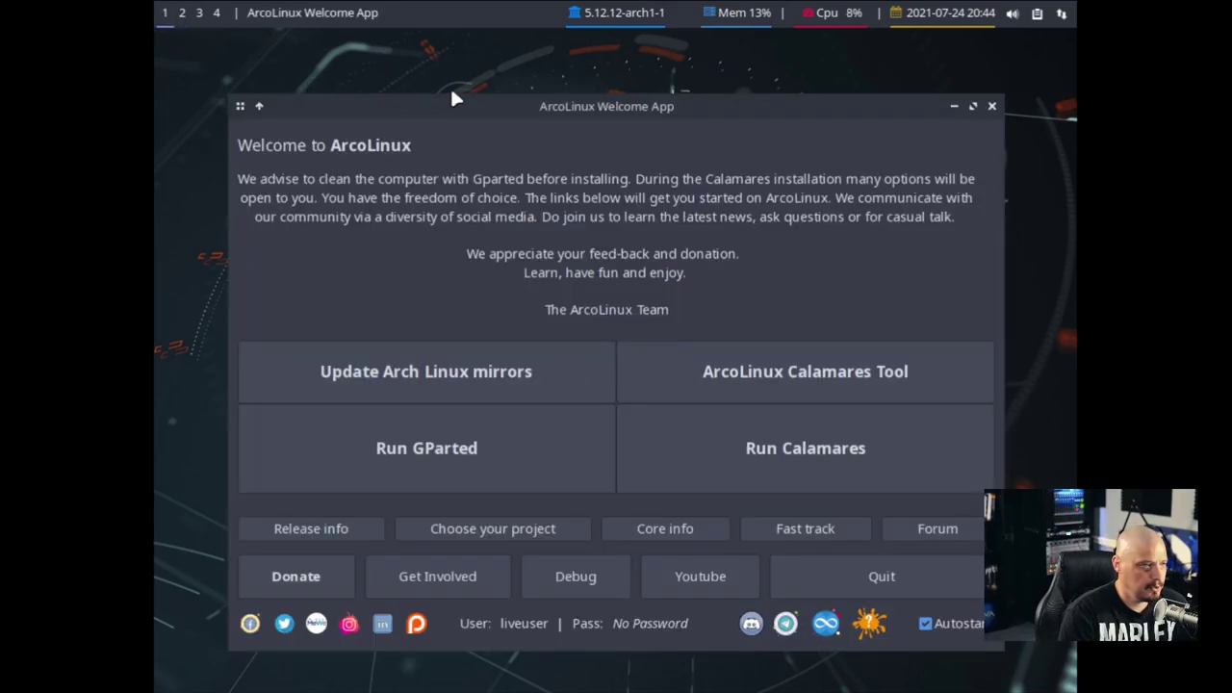
left_click_drag(829, 104, 781, 96)
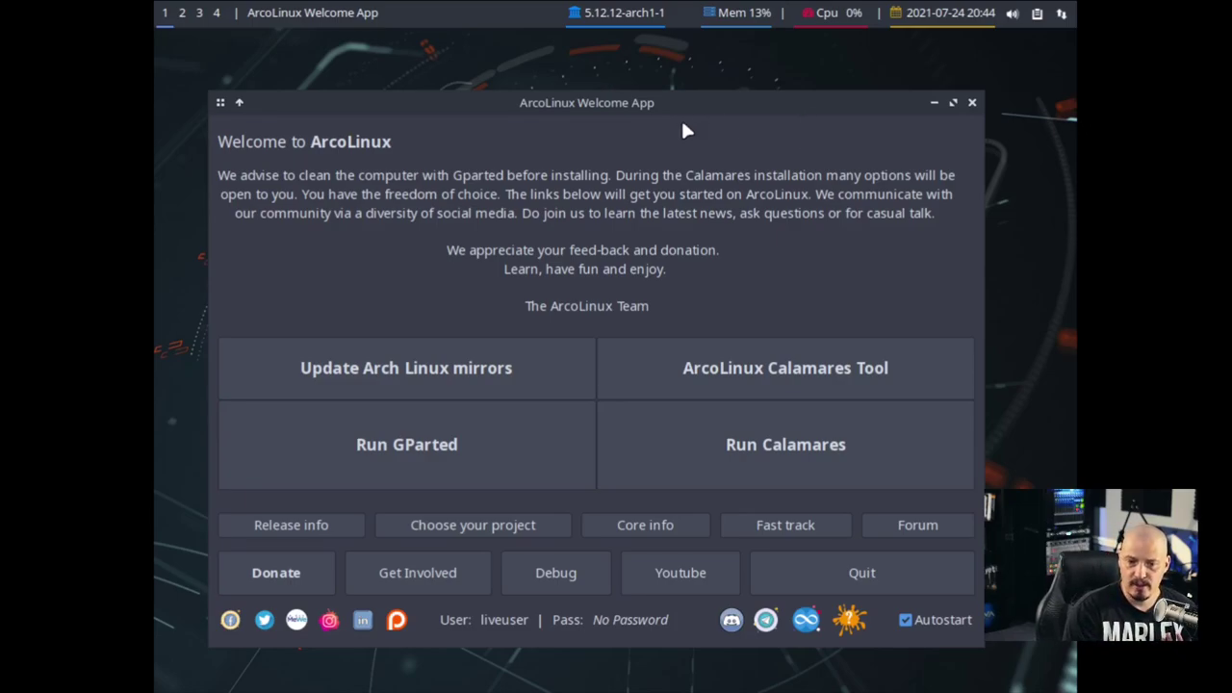
left_click(820, 464)
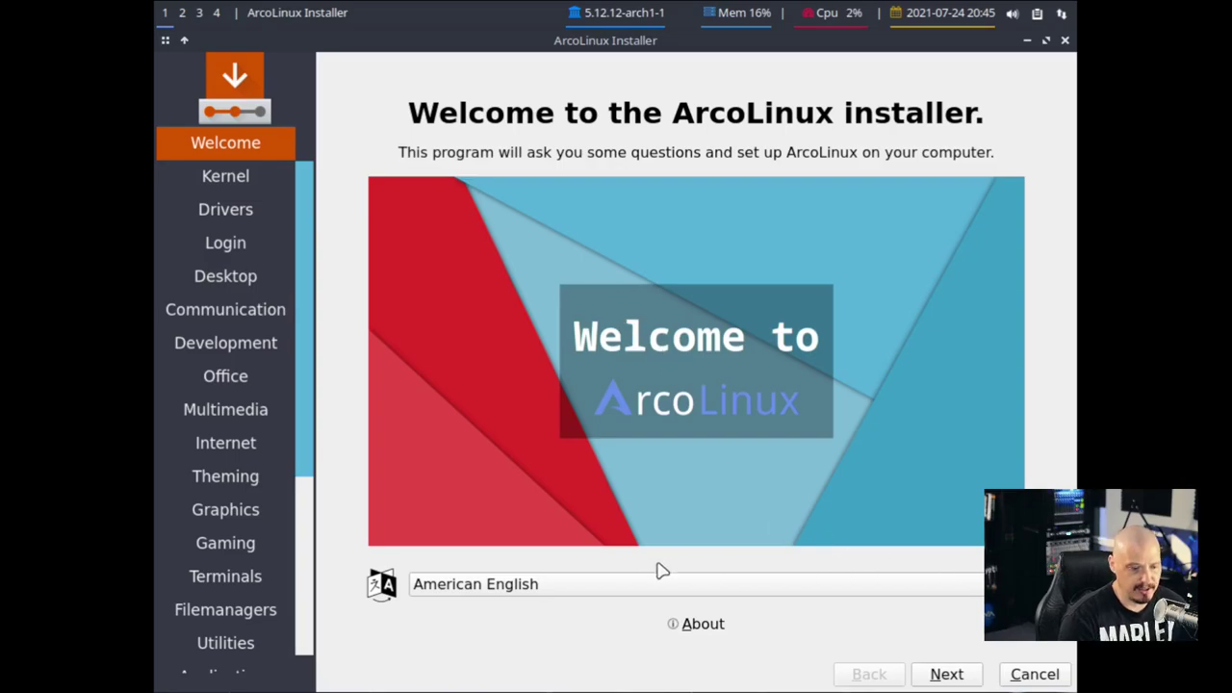
- Keep American English as the installer language and continue to the Kernel page
left_click(946, 672)
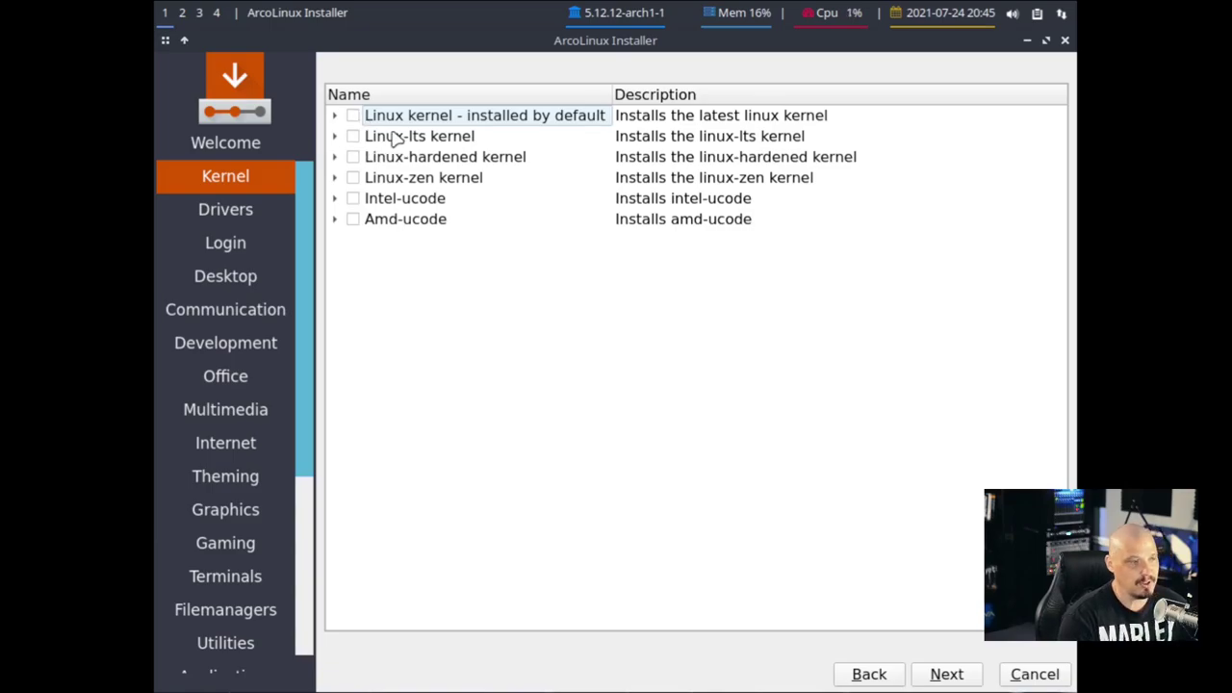
- Add the Linux-lts kernel and continue to the Drivers page
left_click(353, 136)
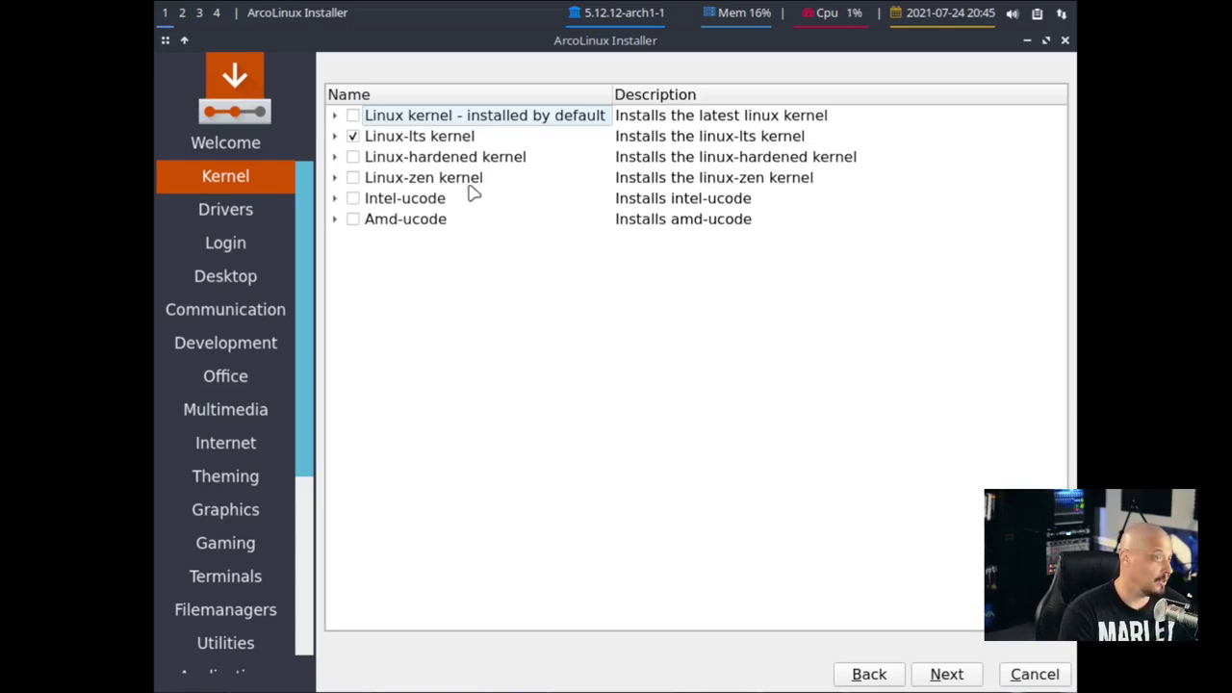
left_click(942, 676)
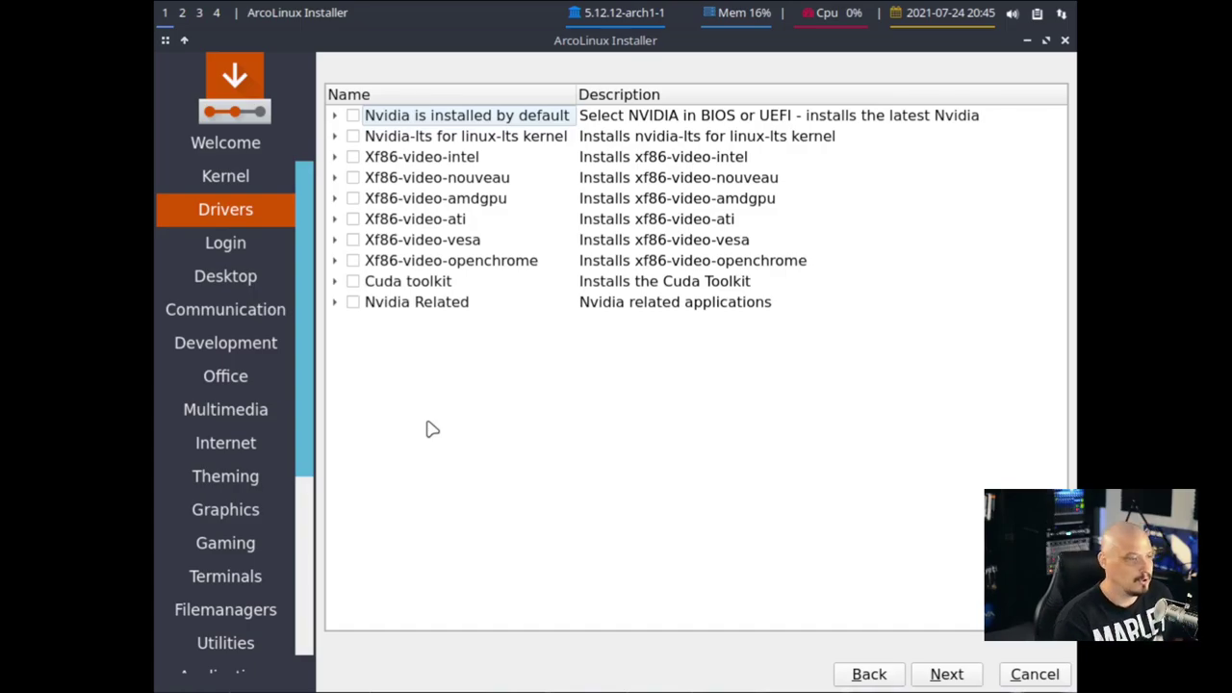
- Leave all graphics drivers, including Nvidia-lts, unticked and continue to the Login page
left_click(426, 161)
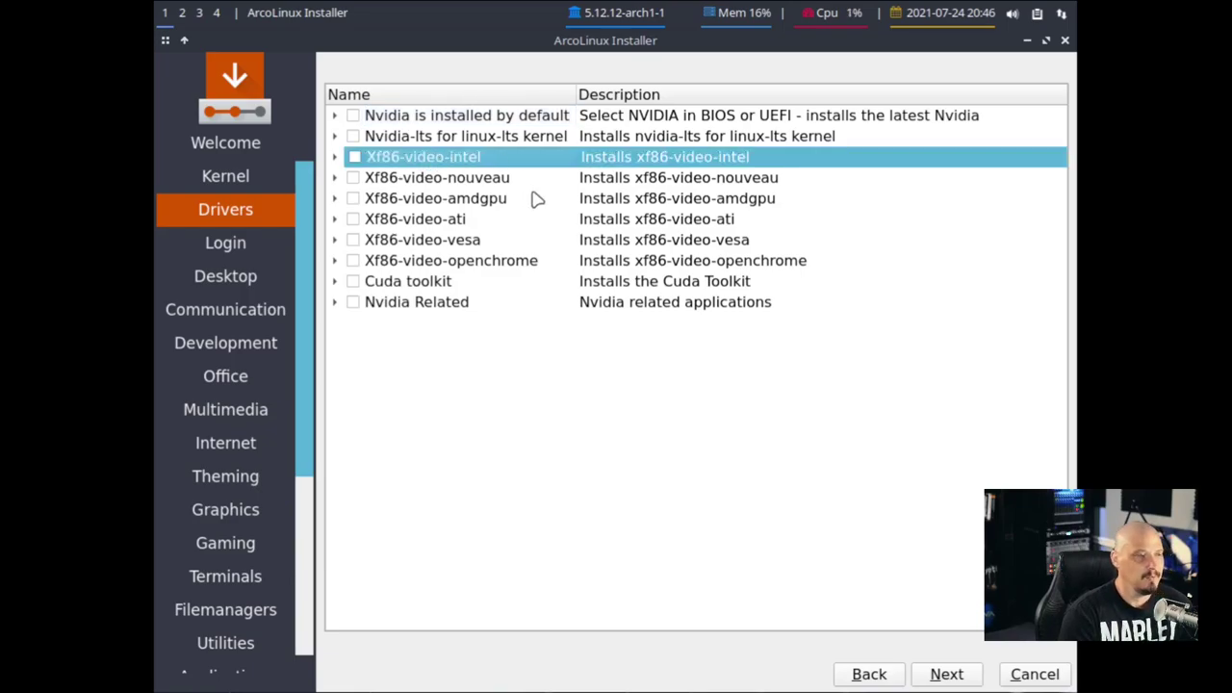
left_click(429, 221)
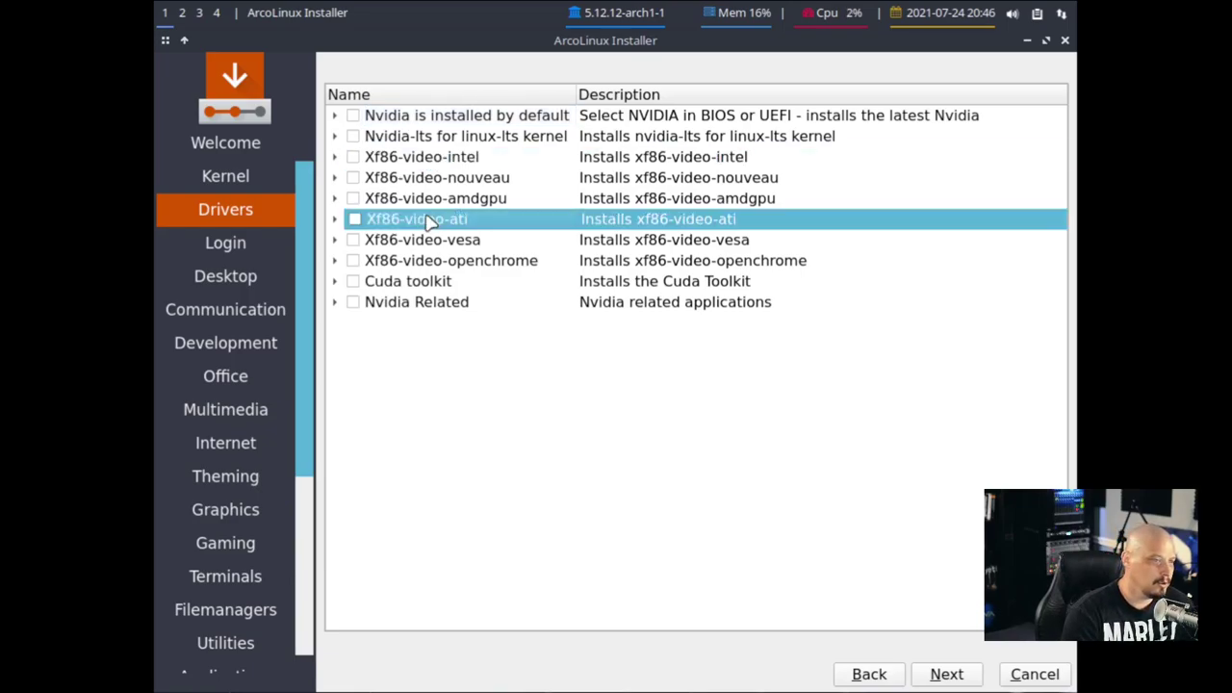
left_click(495, 202)
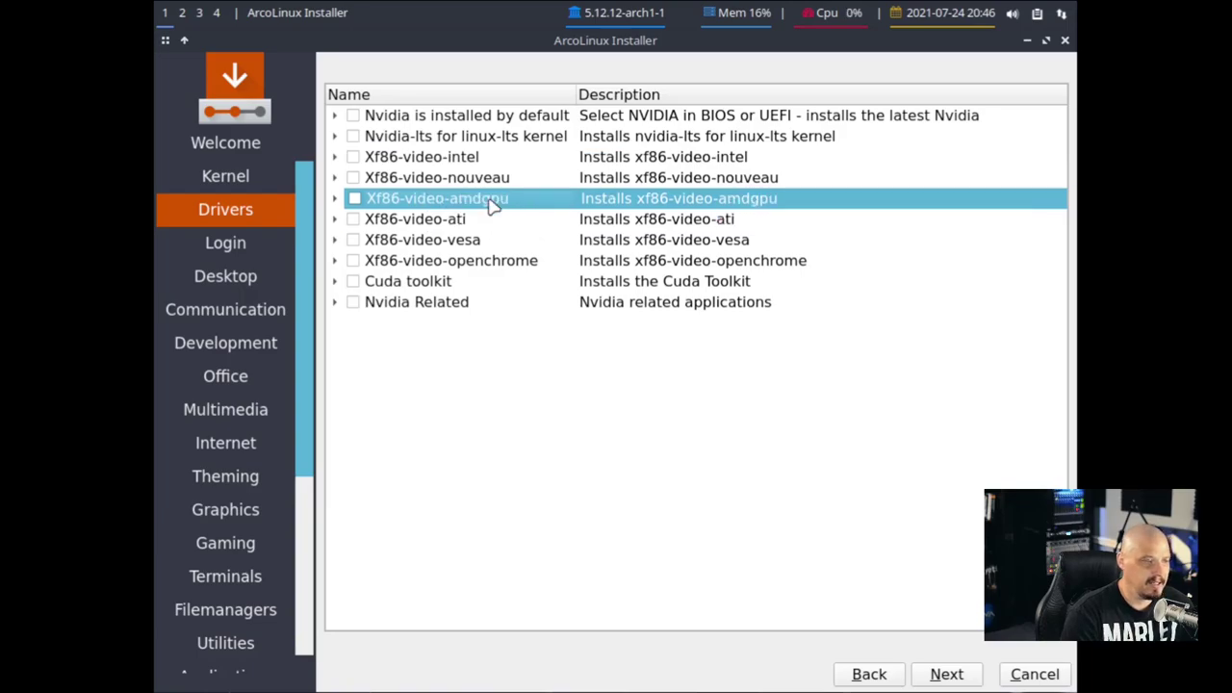
left_click(385, 139)
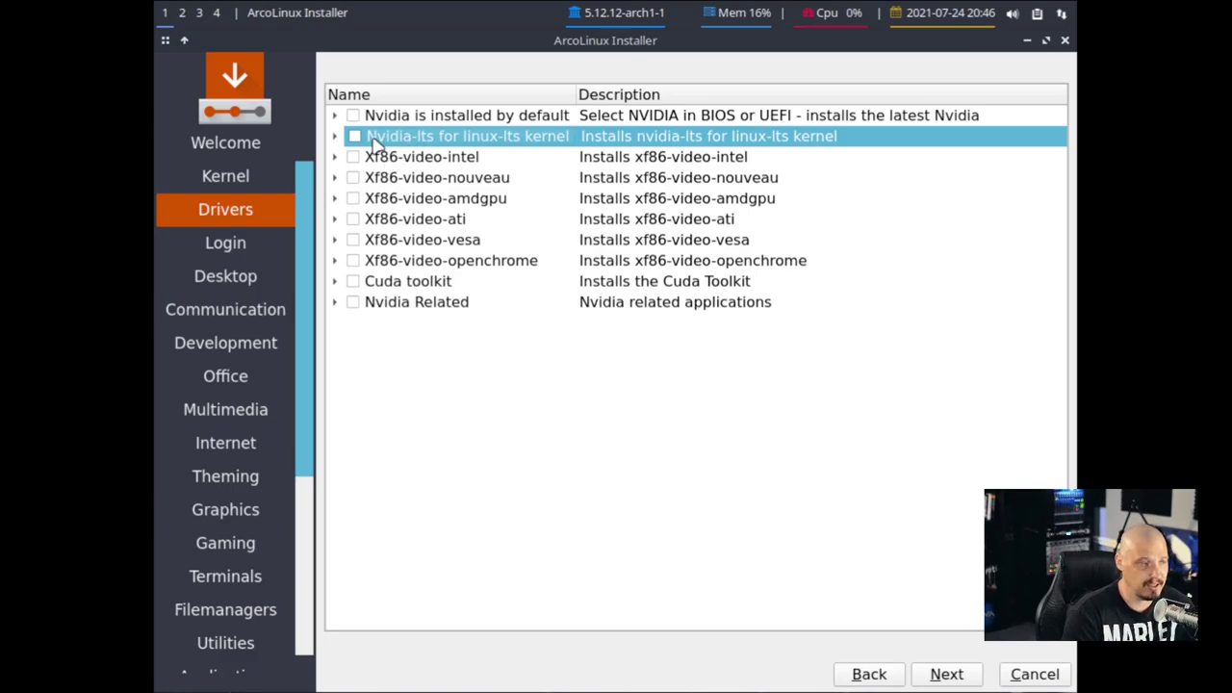
left_click(354, 137)
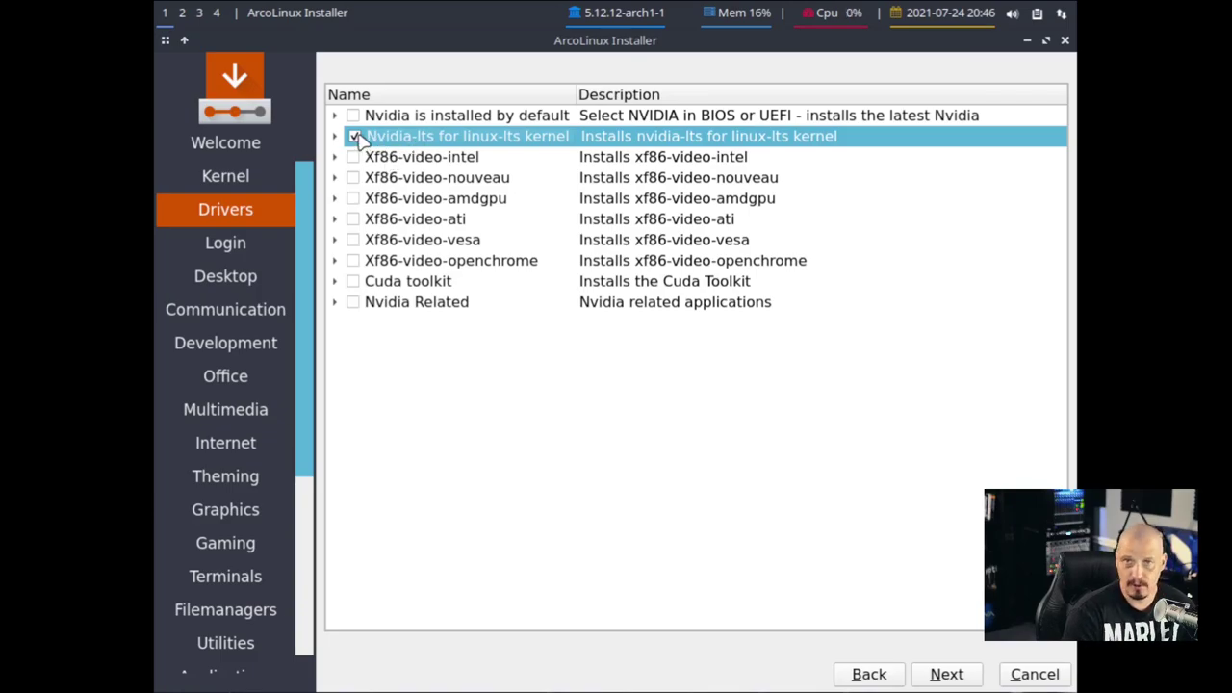
left_click(355, 136)
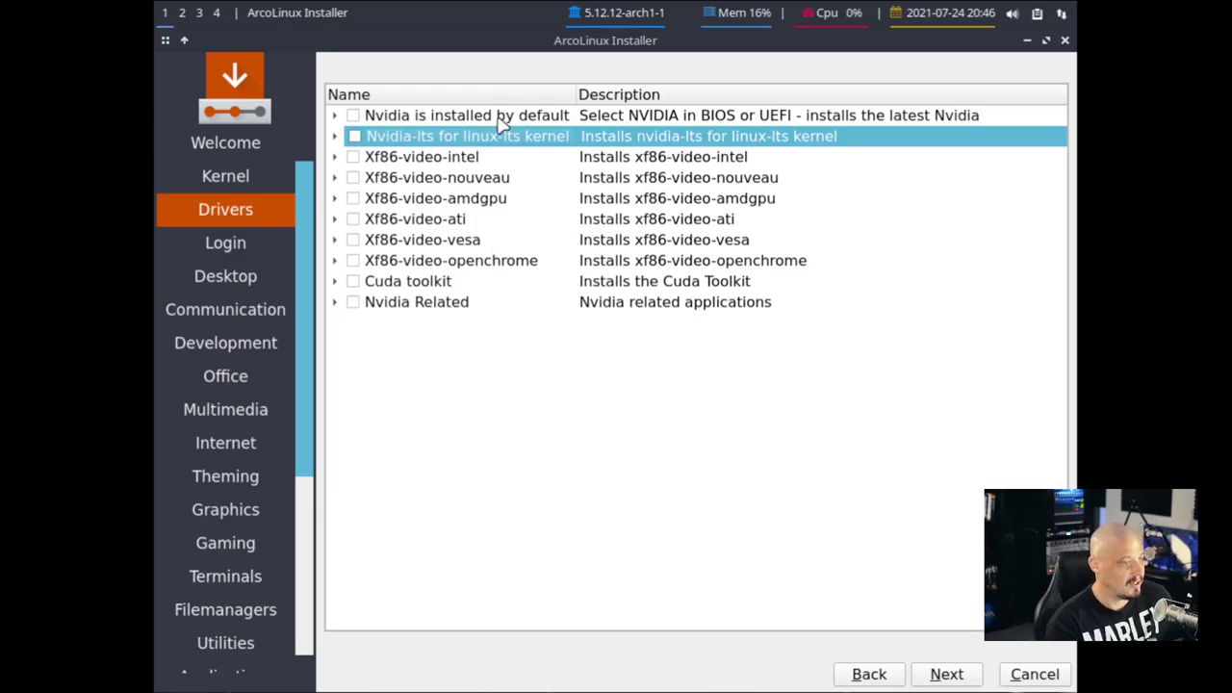
left_click(949, 676)
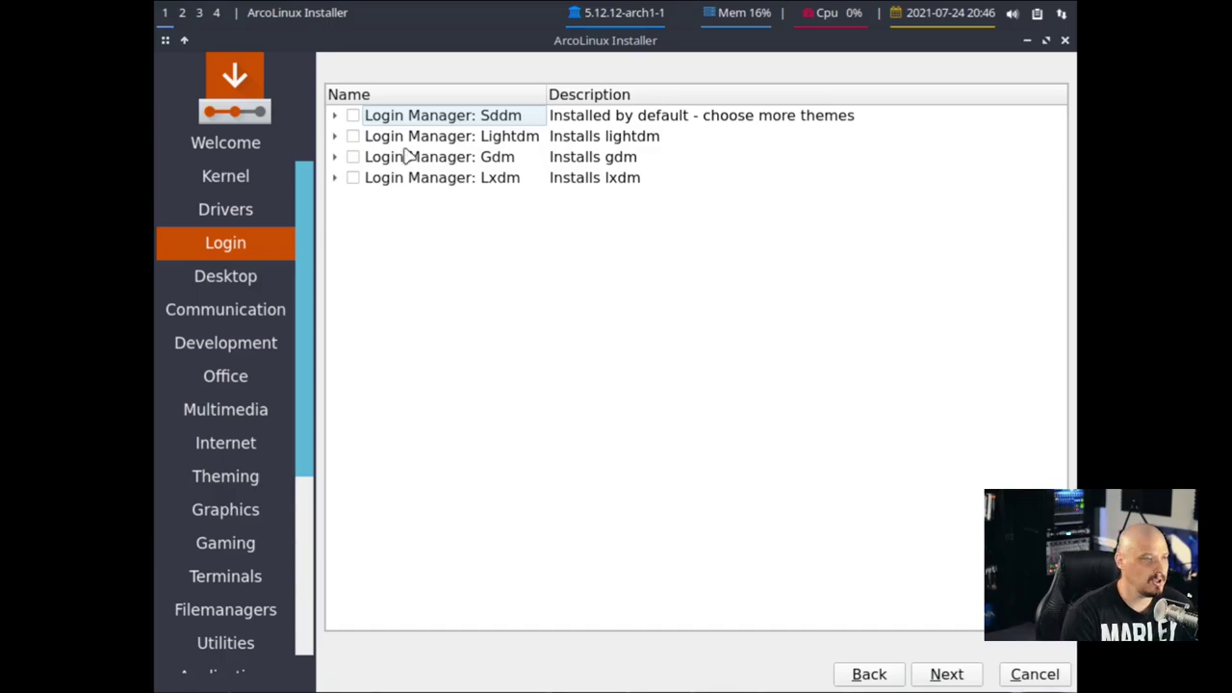
- Select Lightdm as the login manager after previewing its packages, then continue
left_click(352, 136)
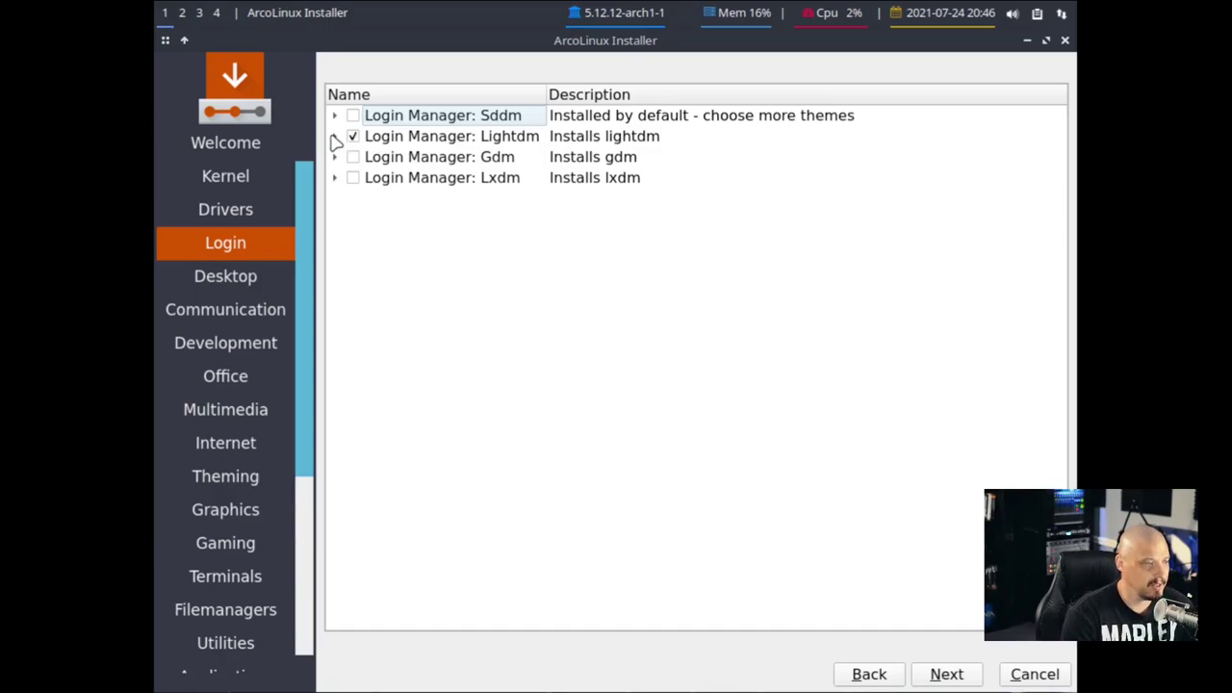
left_click(334, 137)
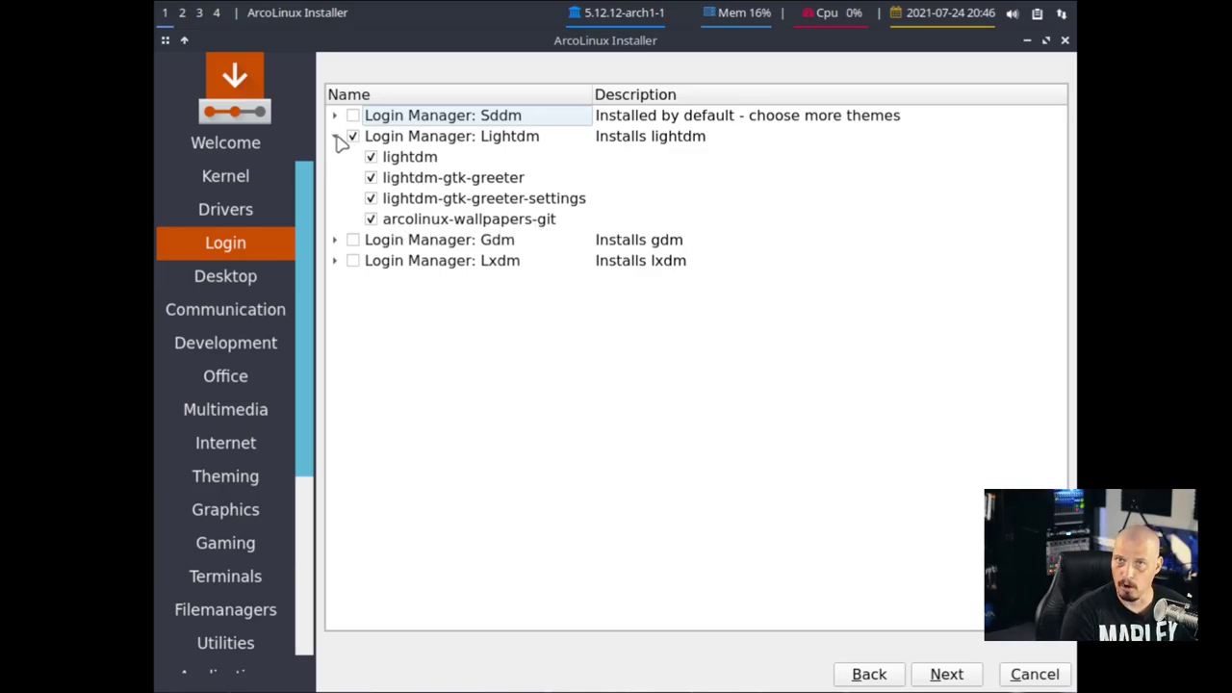
left_click(335, 136)
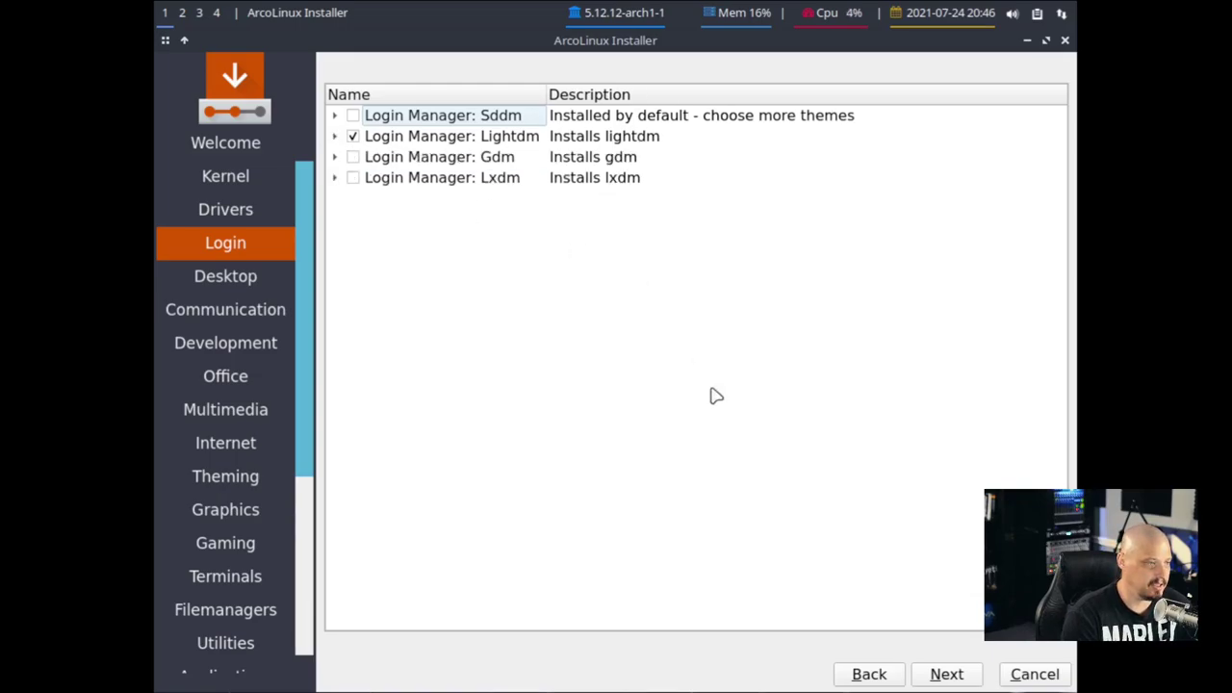
left_click(946, 676)
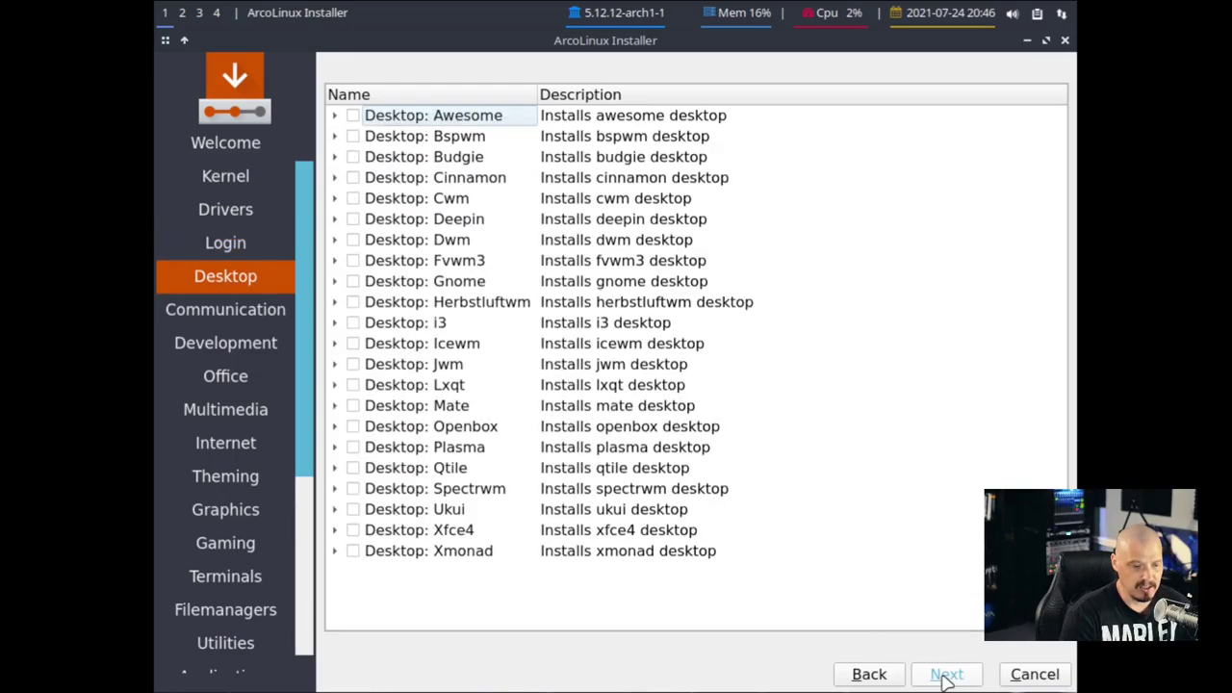
- Tick the Awesome, Dwm and Xmonad desktops alongside Qtile, then continue
left_click(353, 116)
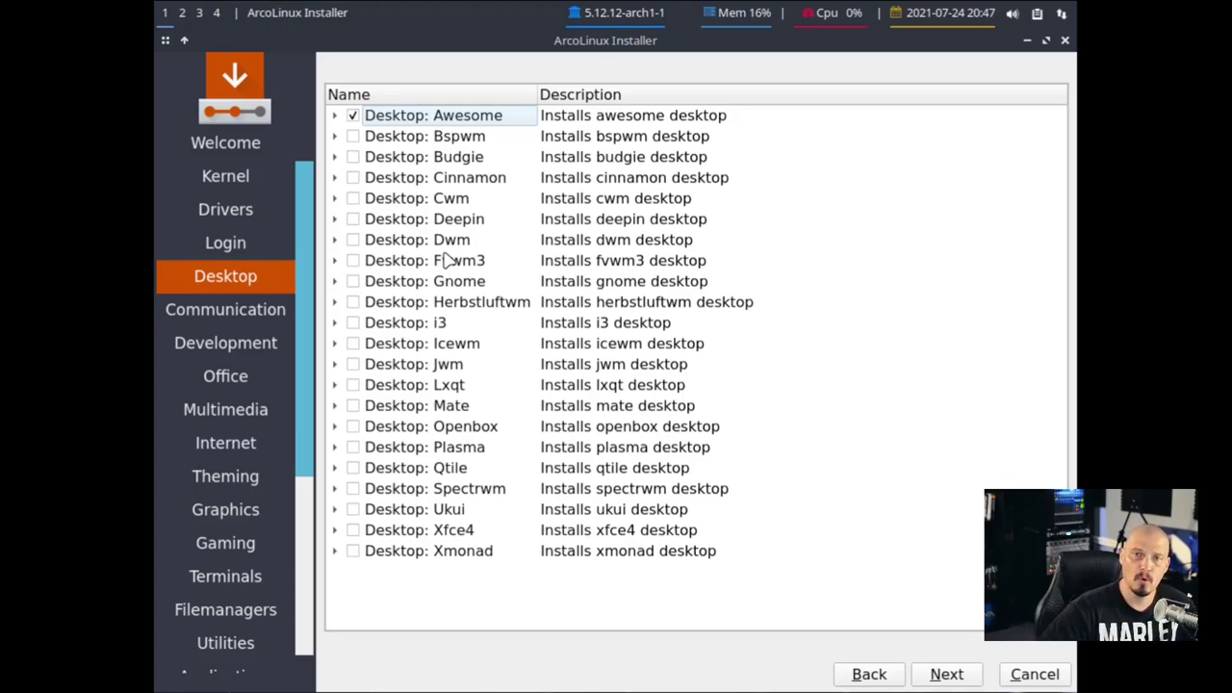
left_click(354, 240)
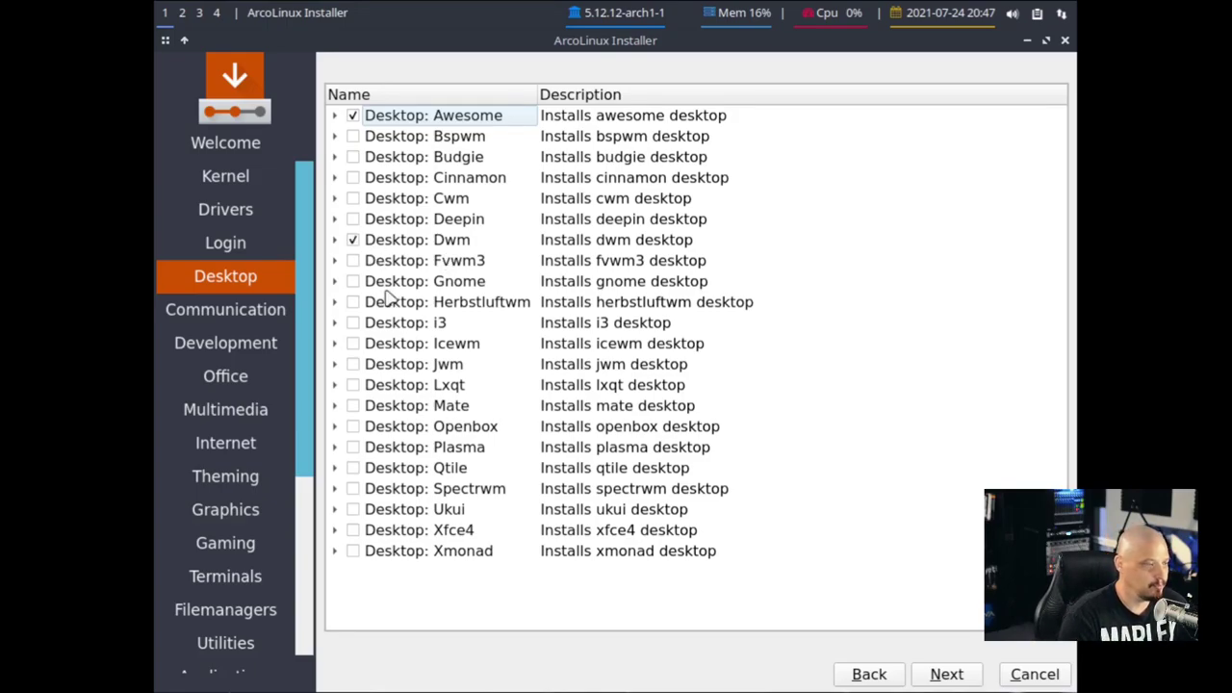
left_click(354, 551)
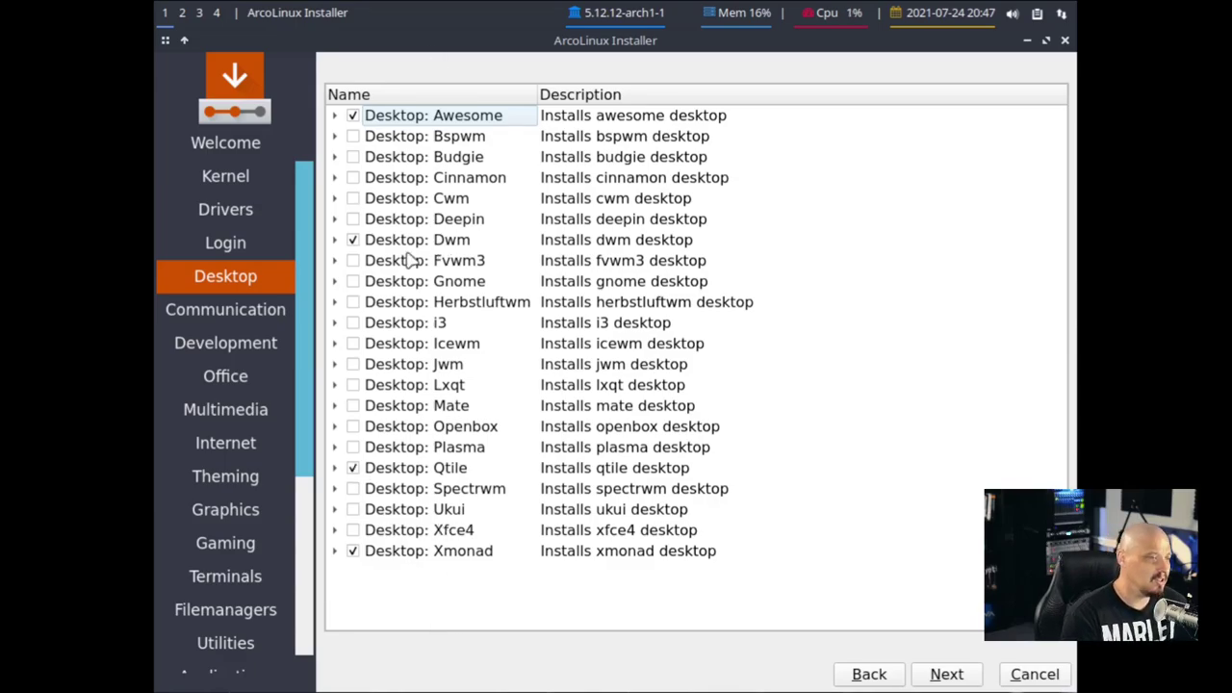
left_click(934, 673)
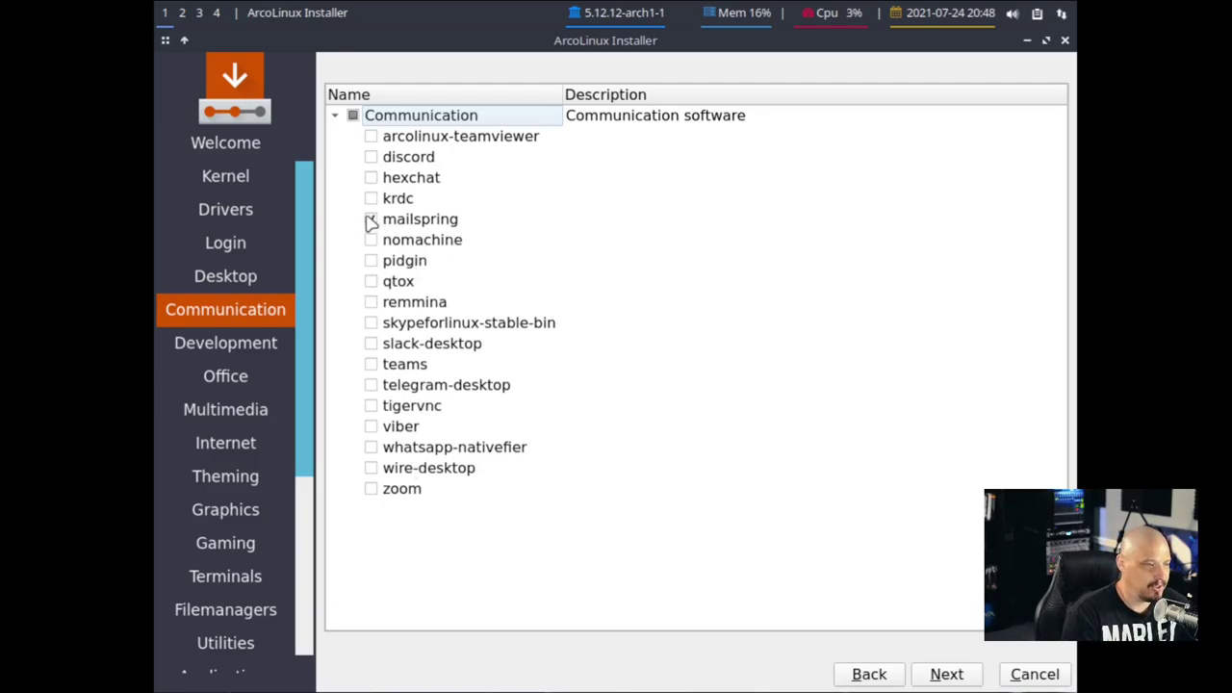
- Toggle the mailspring, remmina and zoom communication apps, then continue to Development
left_click(371, 220)
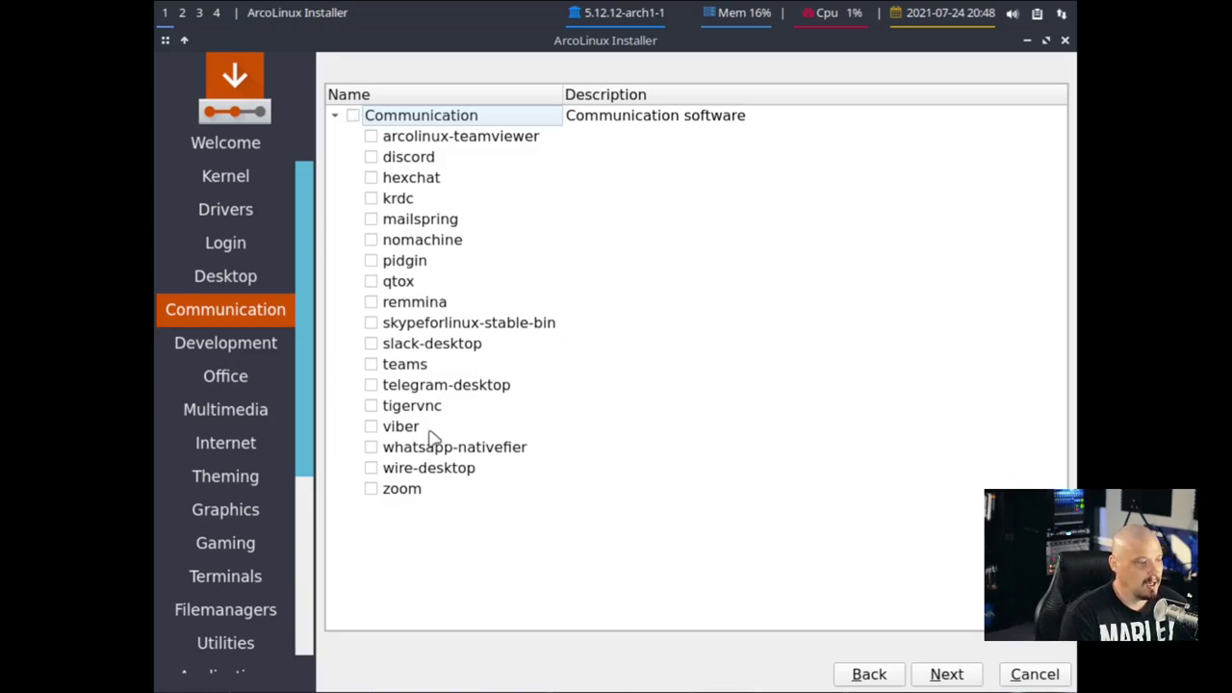
left_click(376, 306)
left_click(373, 304)
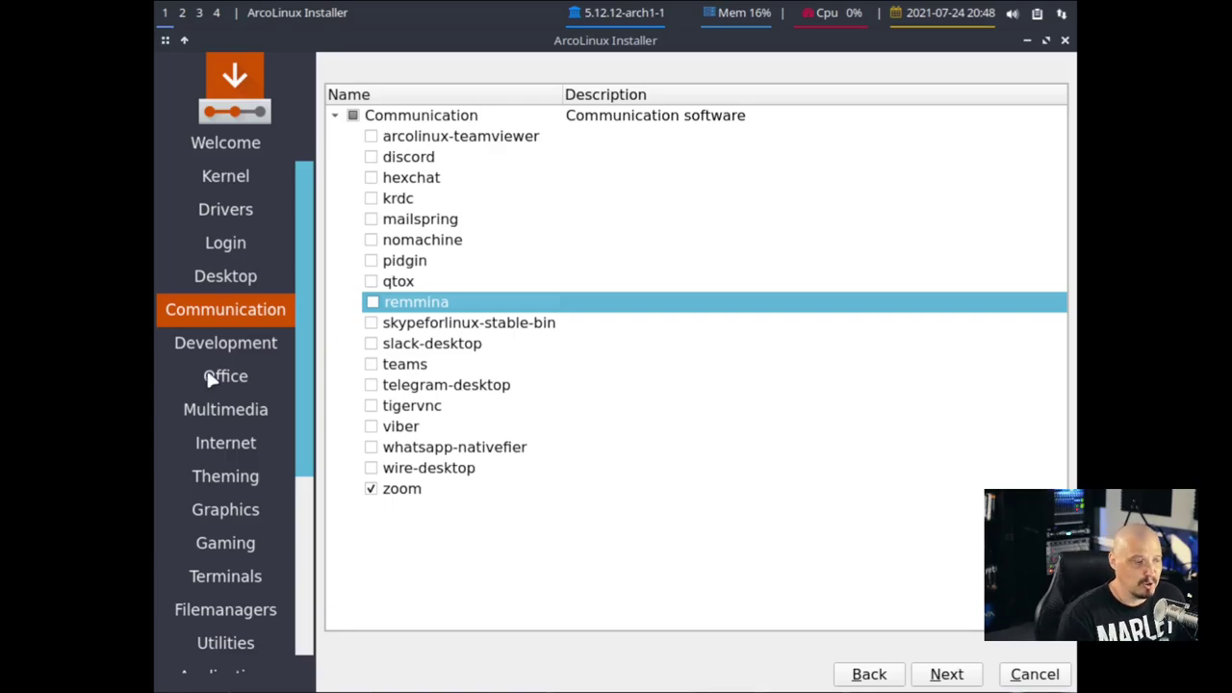
left_click(370, 488)
left_click(941, 674)
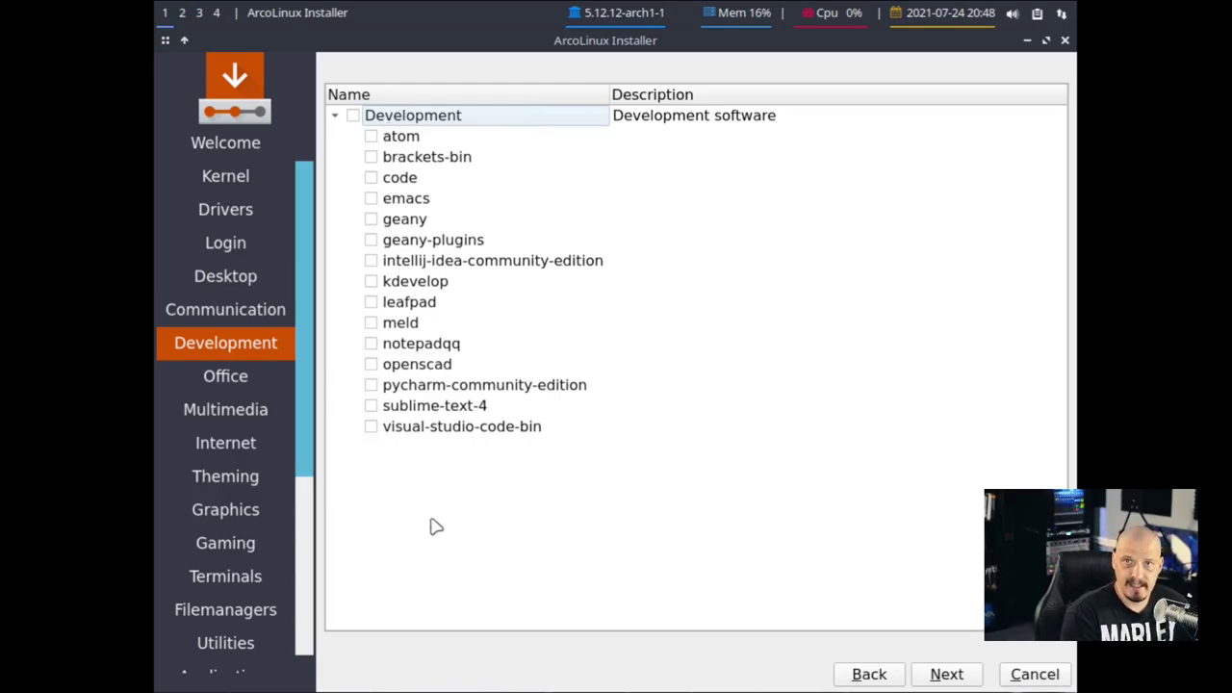
- Leave emacs and notepadqq unticked on Development and continue to Office
left_click(371, 199)
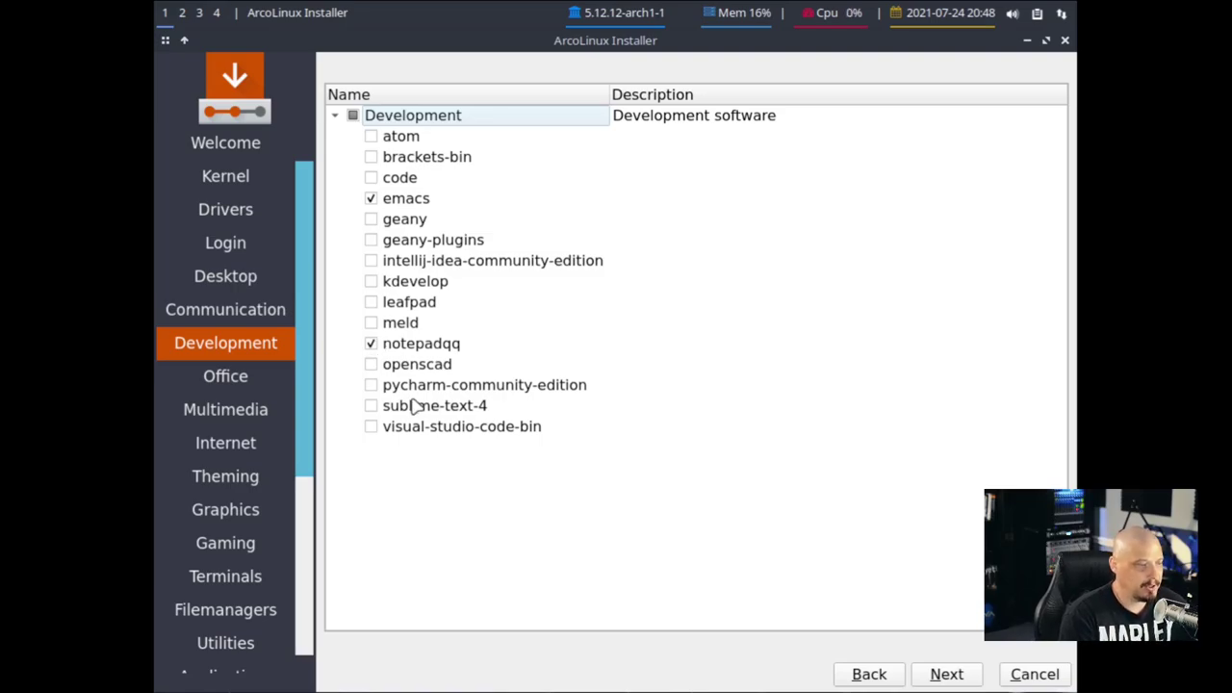
left_click(371, 344)
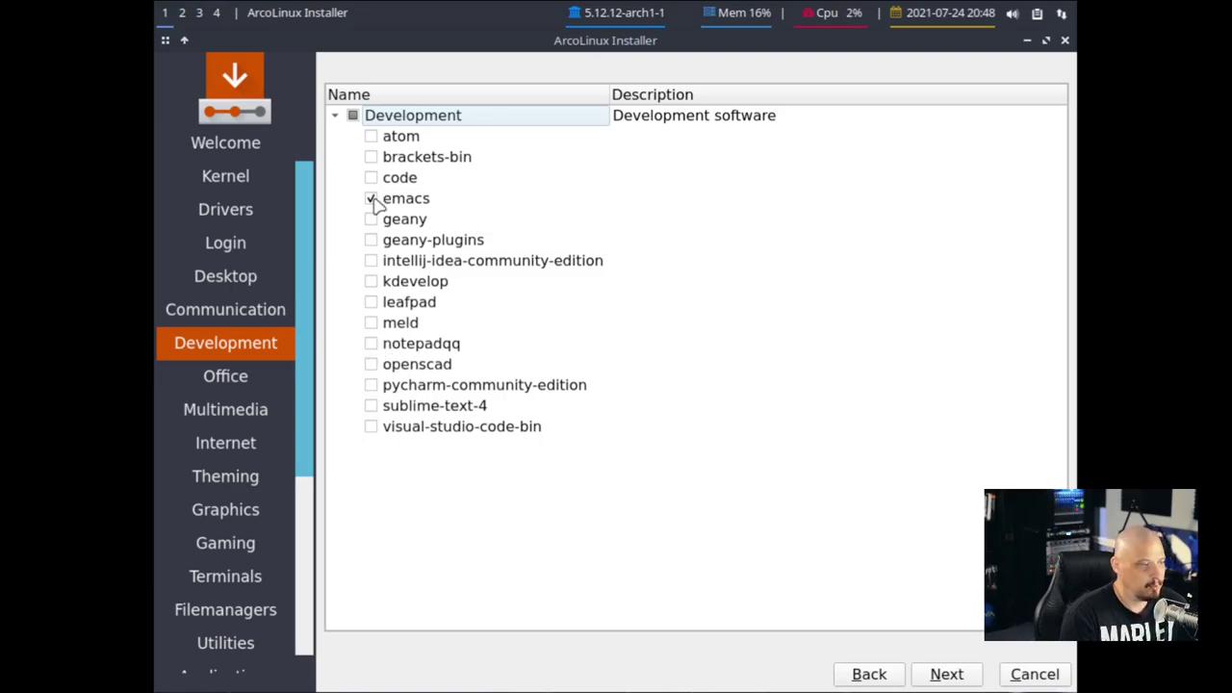
left_click(373, 199)
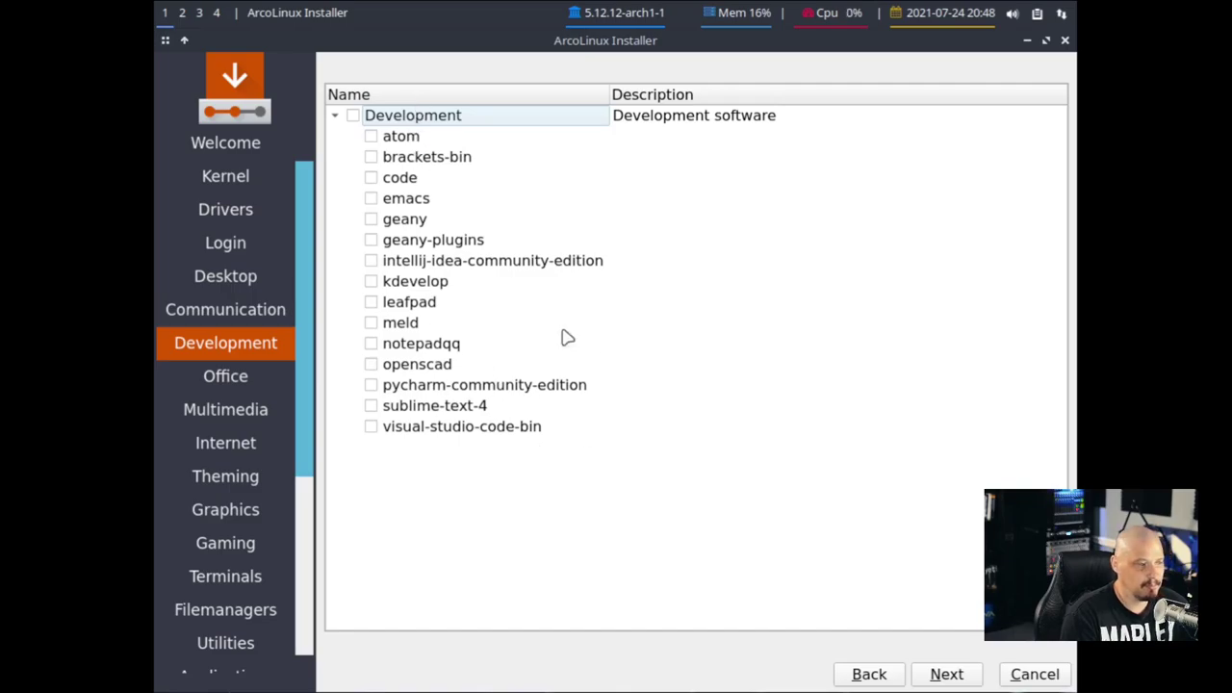
left_click(938, 674)
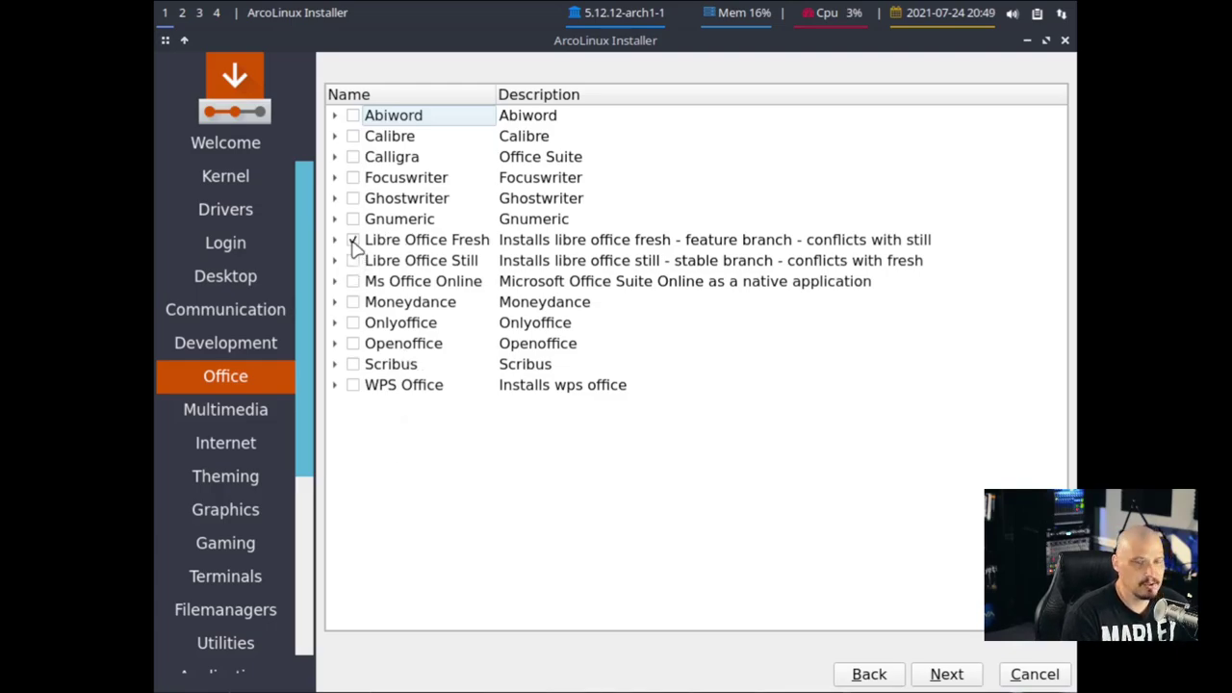
- Untick Libre Office Fresh and continue to the Multimedia page
left_click(355, 242)
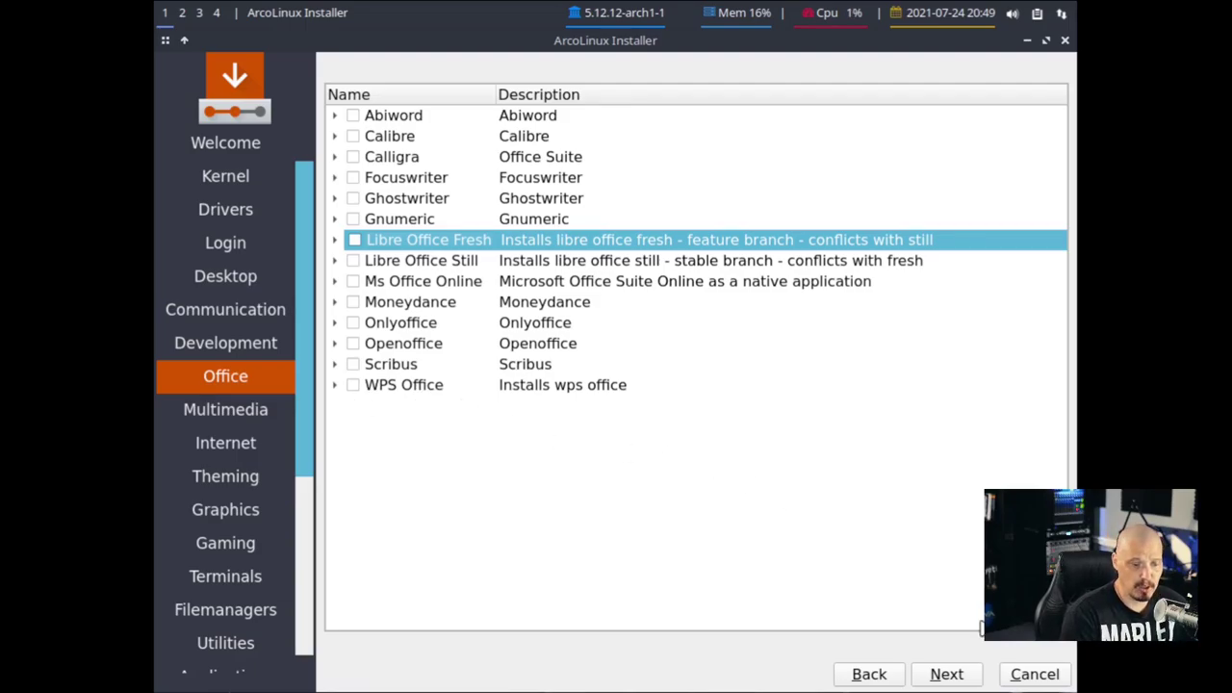
left_click(951, 674)
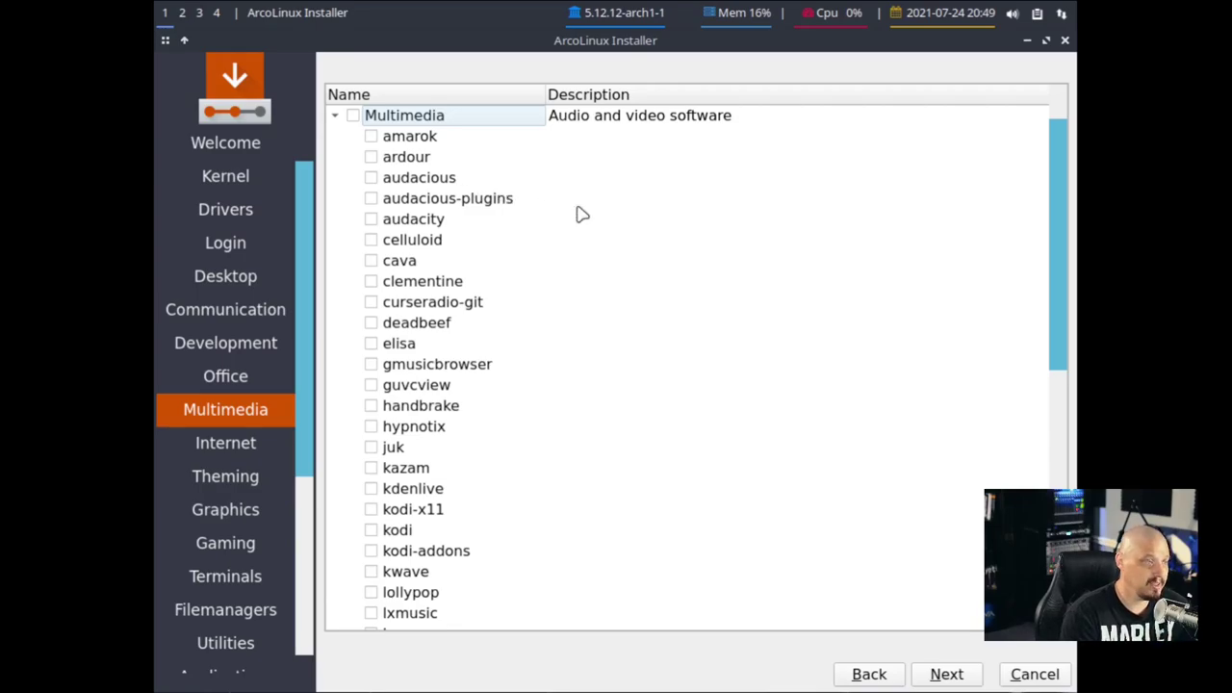
- Untick audacity and toggle ardour and guvcview in the Multimedia package list
scroll(578, 215, "down", 3)
scroll(577, 215, "up", 3)
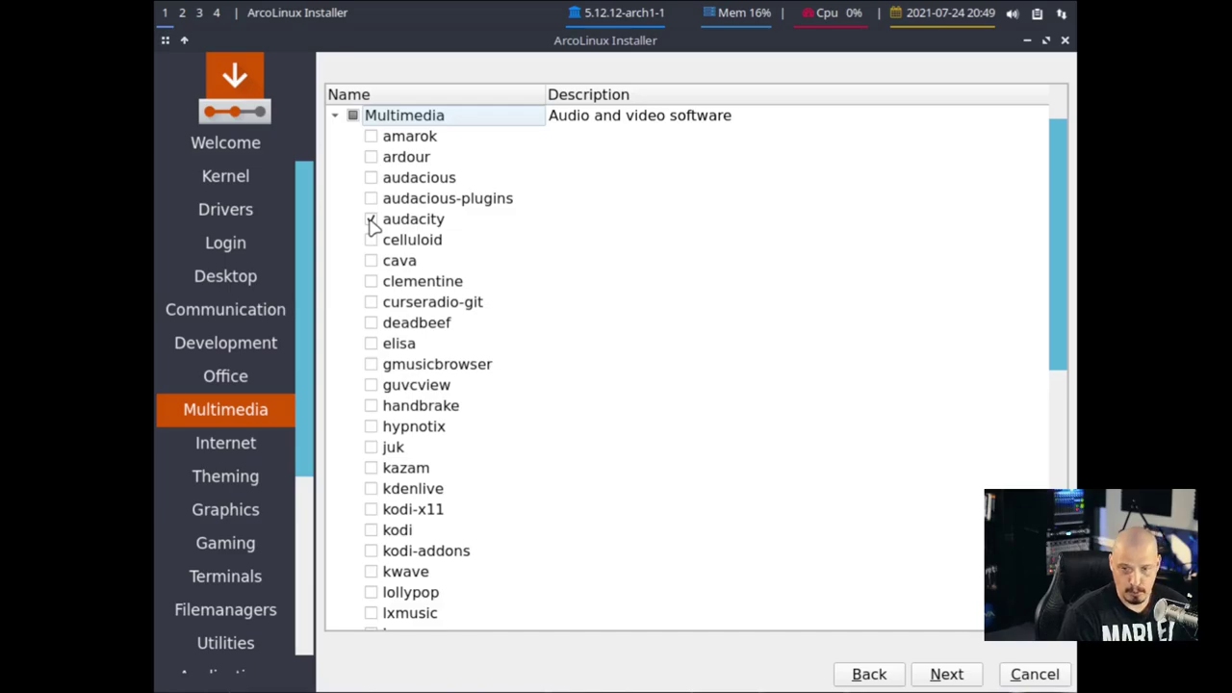
left_click(372, 219)
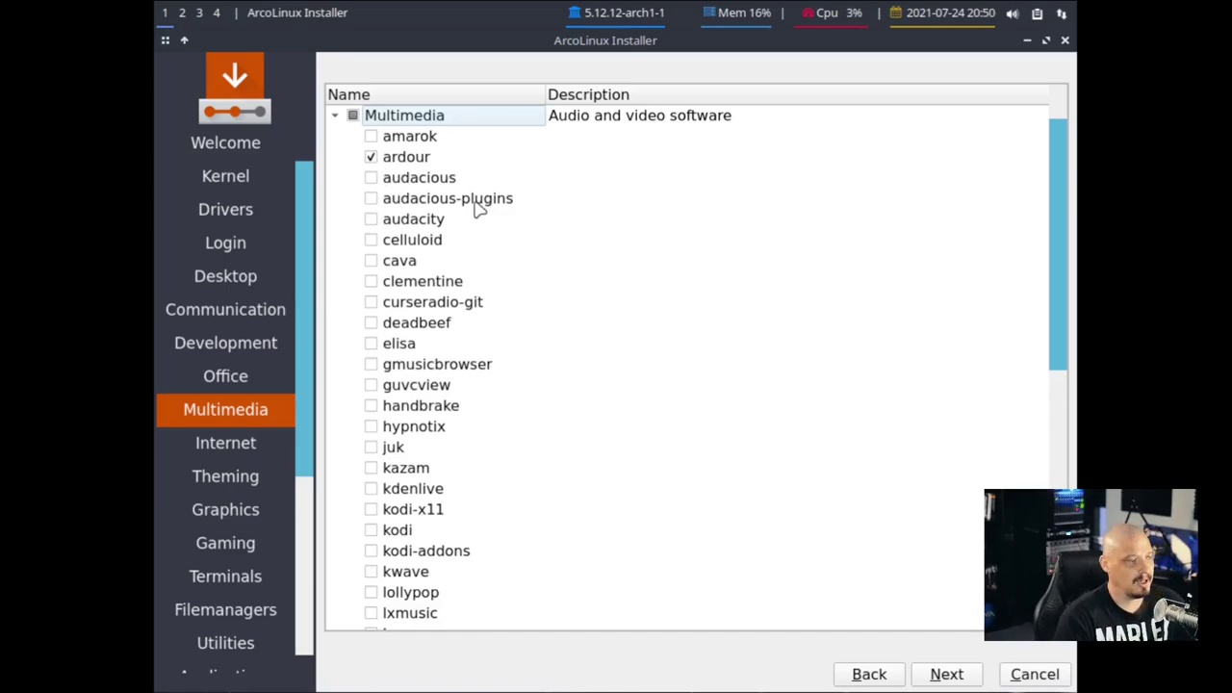
left_click(371, 178)
scroll(550, 276, "down", 2)
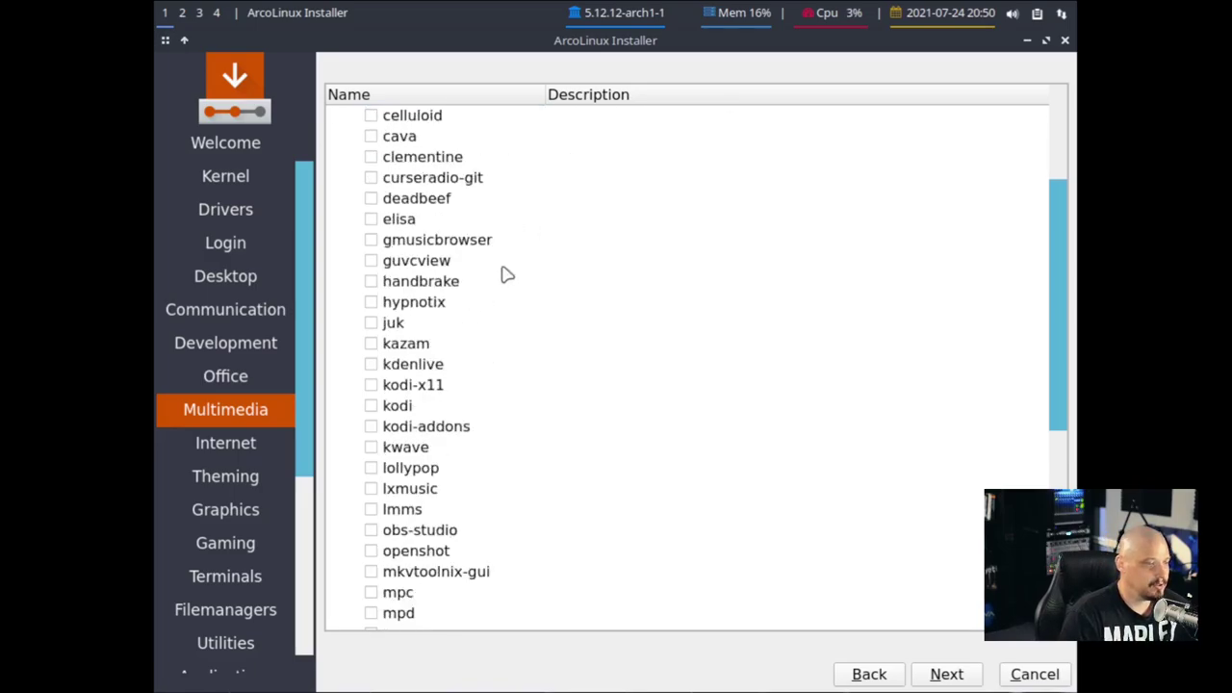
left_click(371, 199)
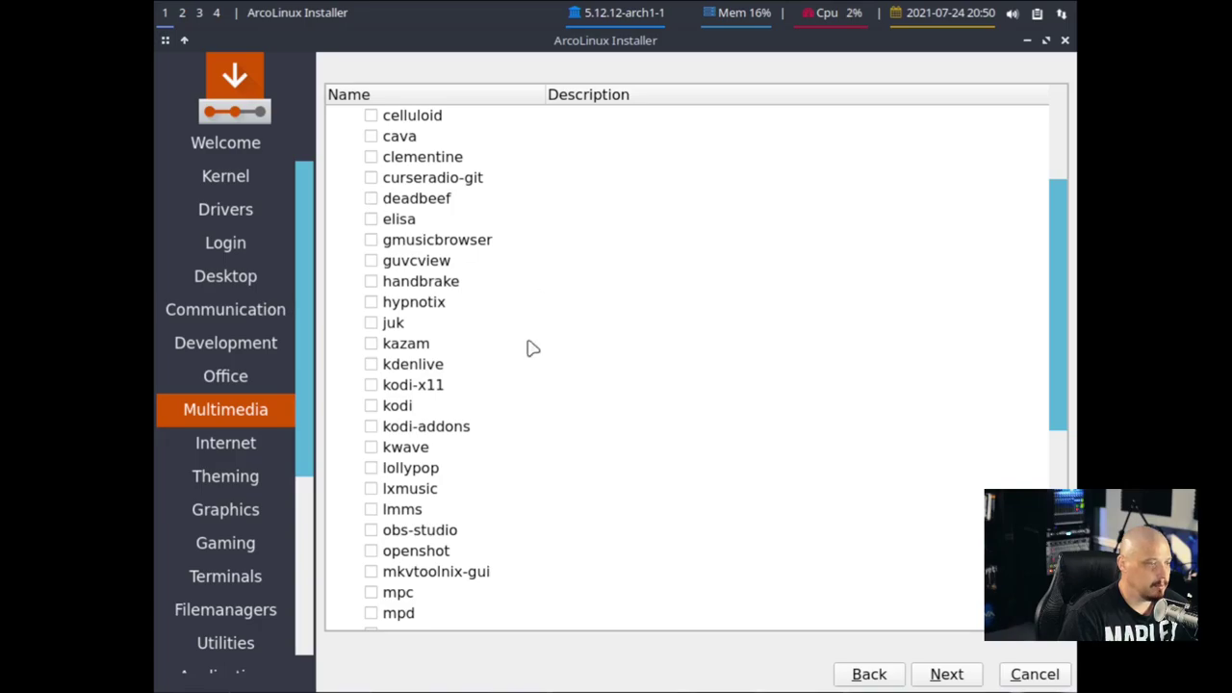
left_click(372, 261)
- Tick mpv further down the Multimedia list, then advance to the Internet packages
scroll(652, 354, "down", 2)
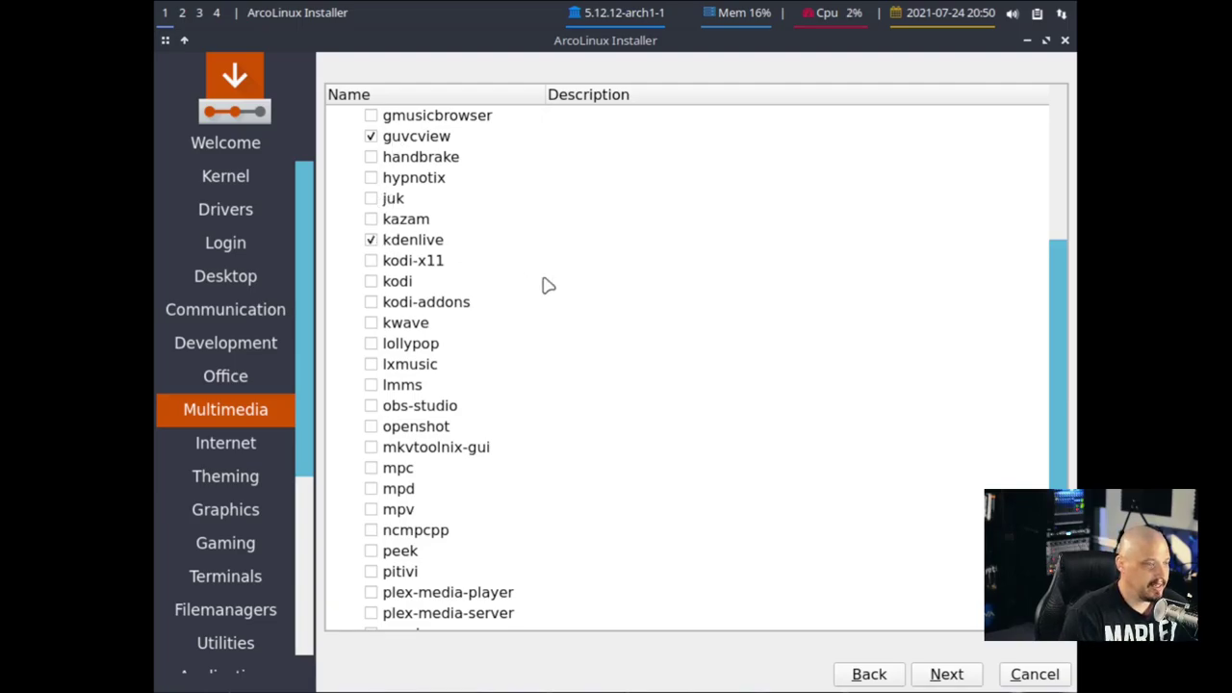
scroll(542, 283, "down", 1)
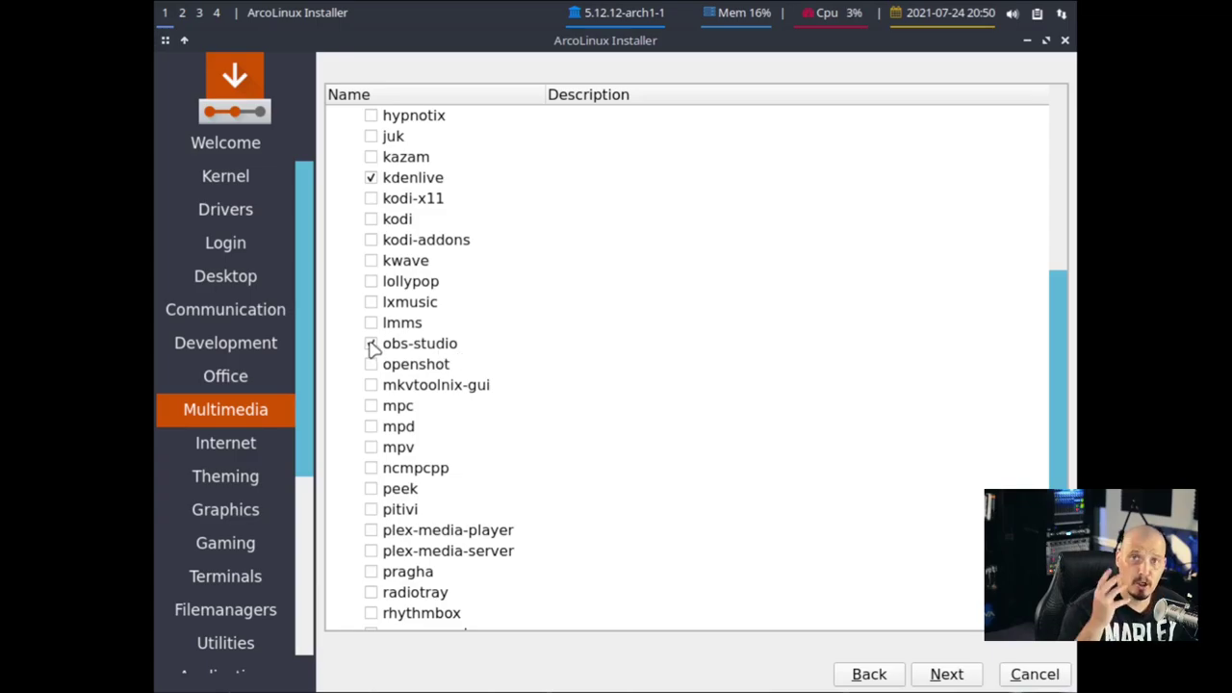
scroll(580, 442, "down", 1)
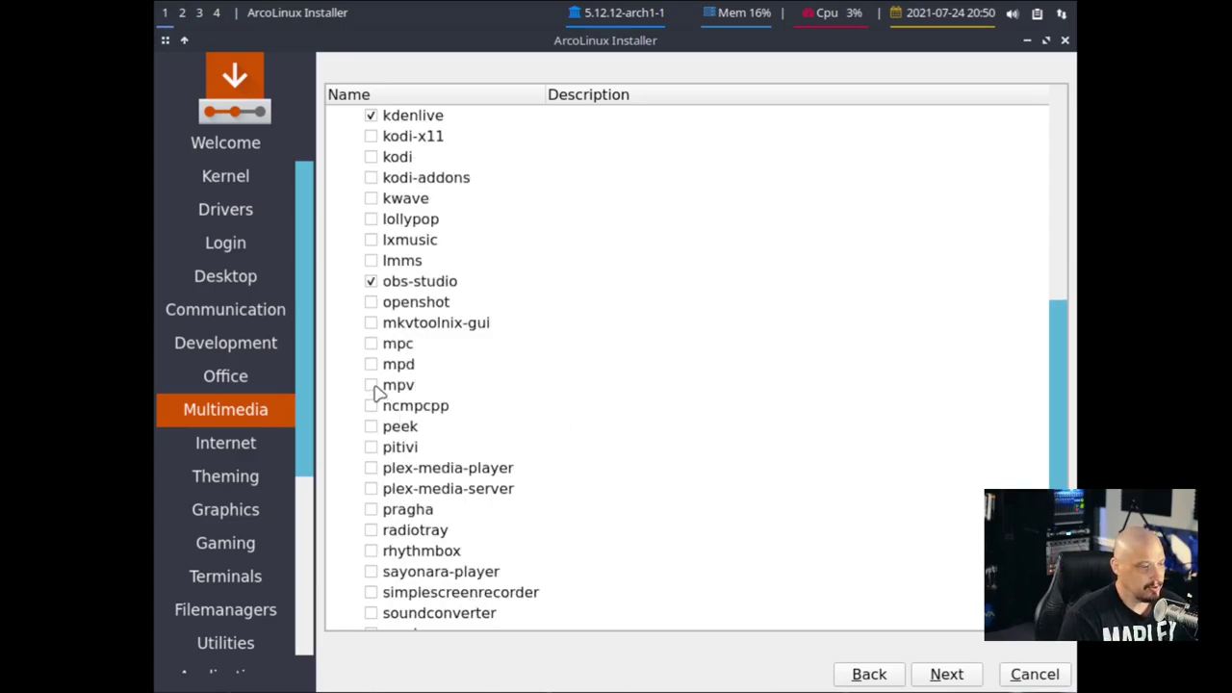
scroll(572, 407, "down", 2)
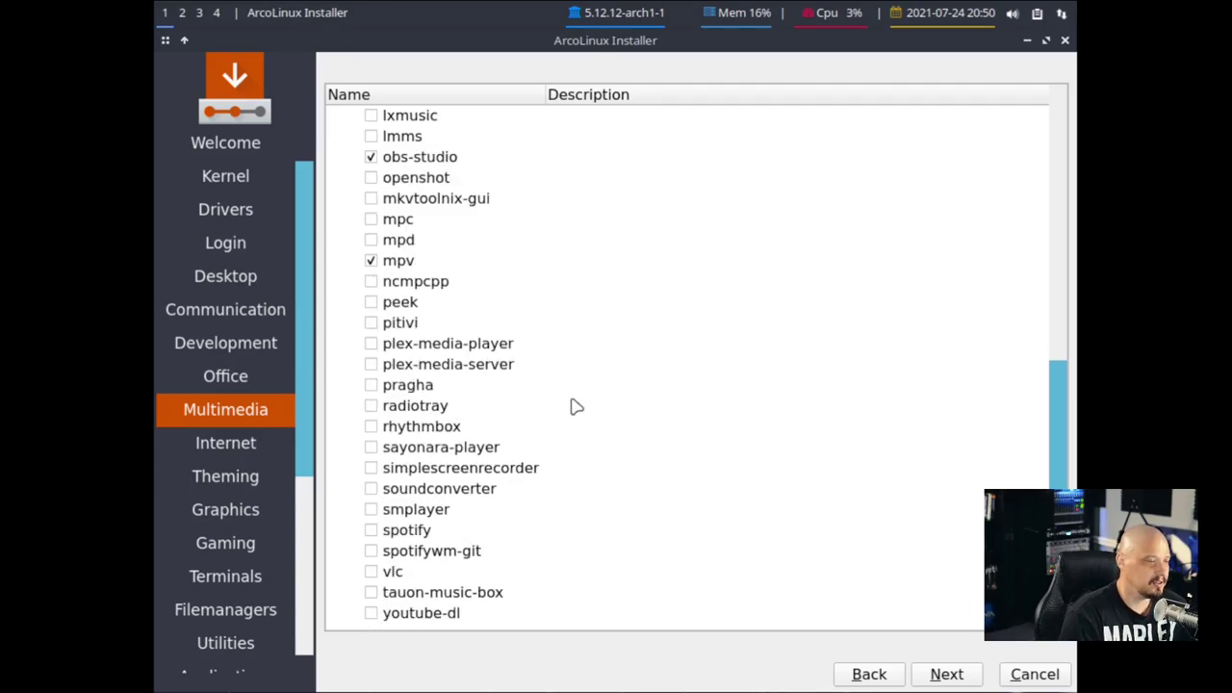
left_click(372, 572)
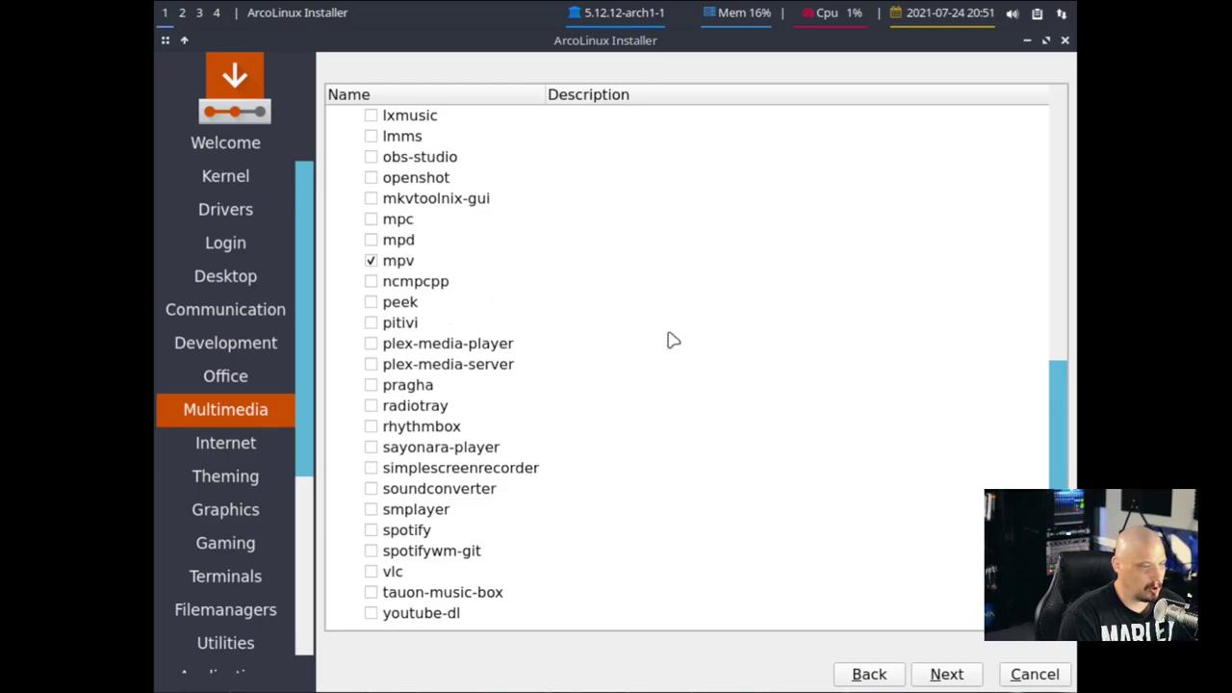
left_click(948, 675)
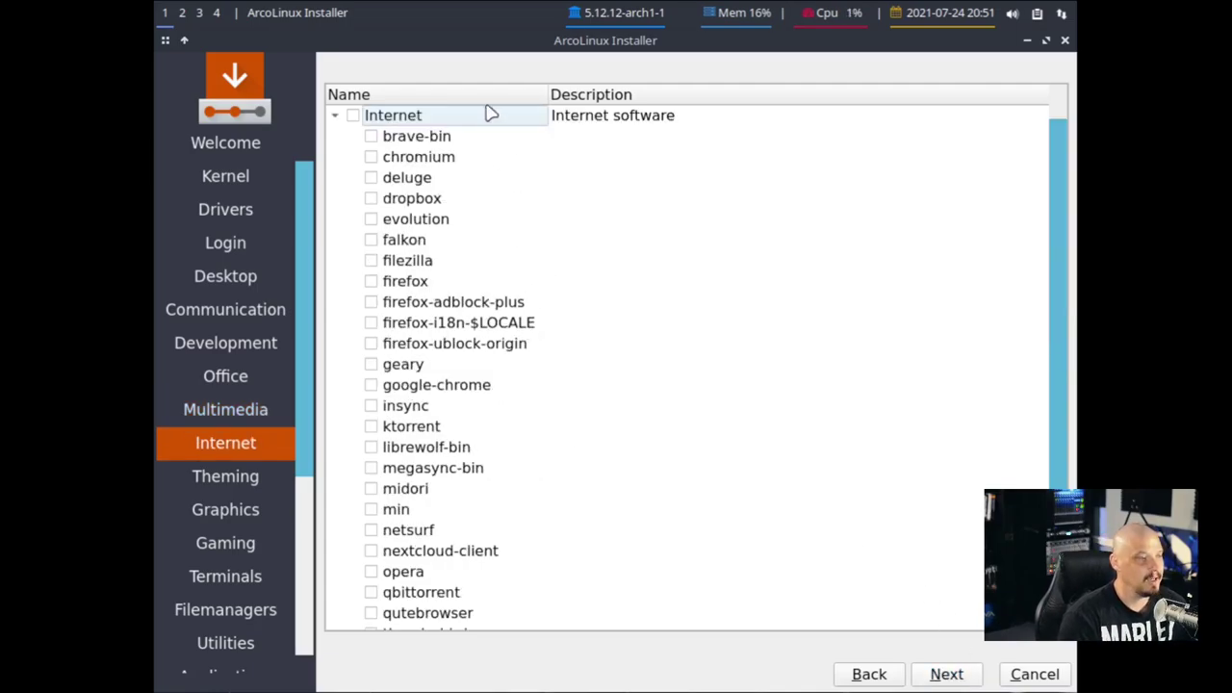
- Tick brave-bin as the only Internet package to install
key("Down")
left_click(374, 137)
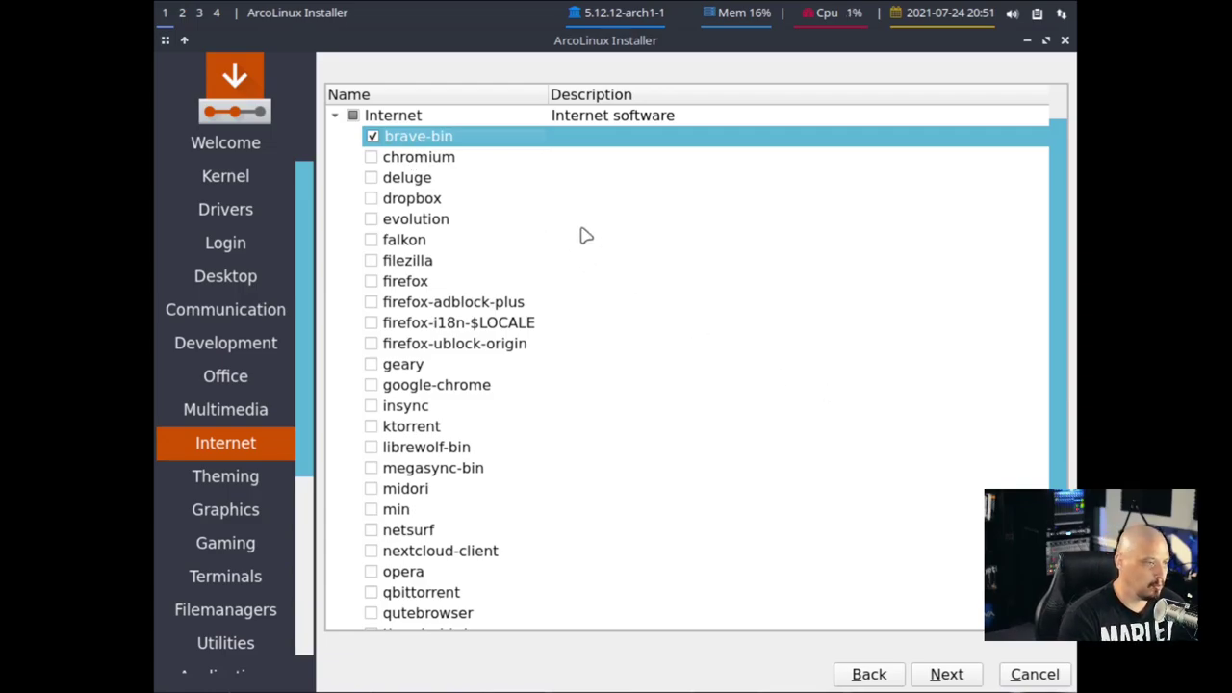
scroll(816, 361, "down", 2)
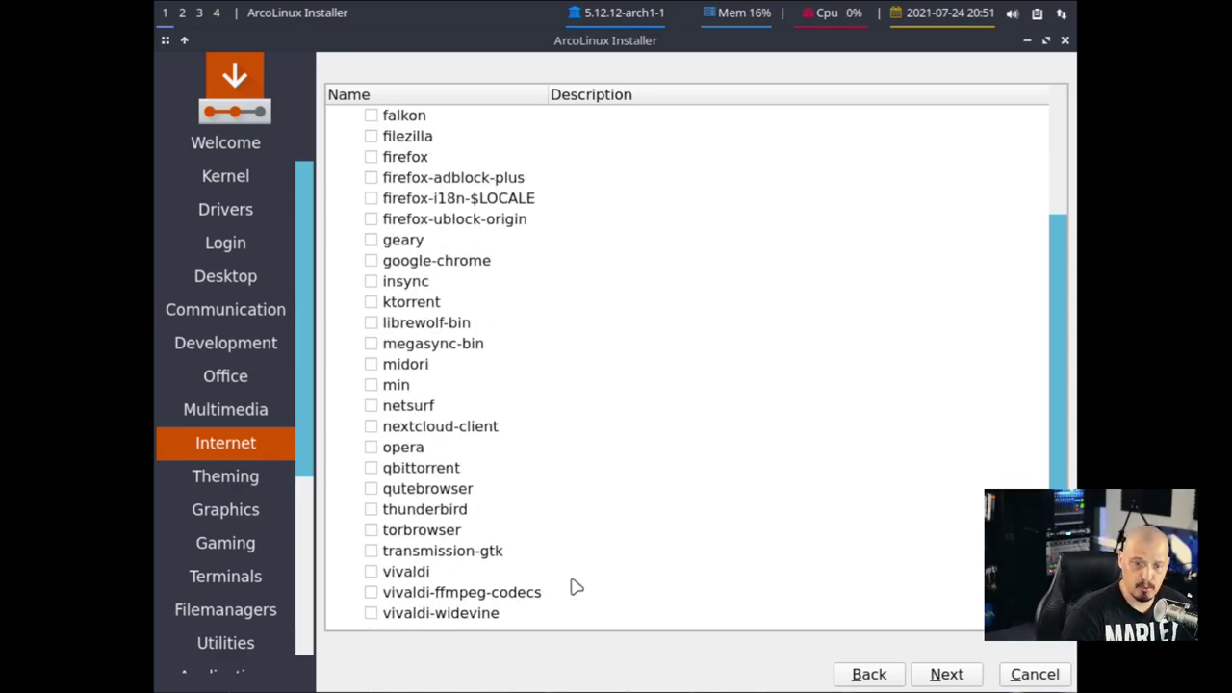
scroll(645, 500, "up", 2)
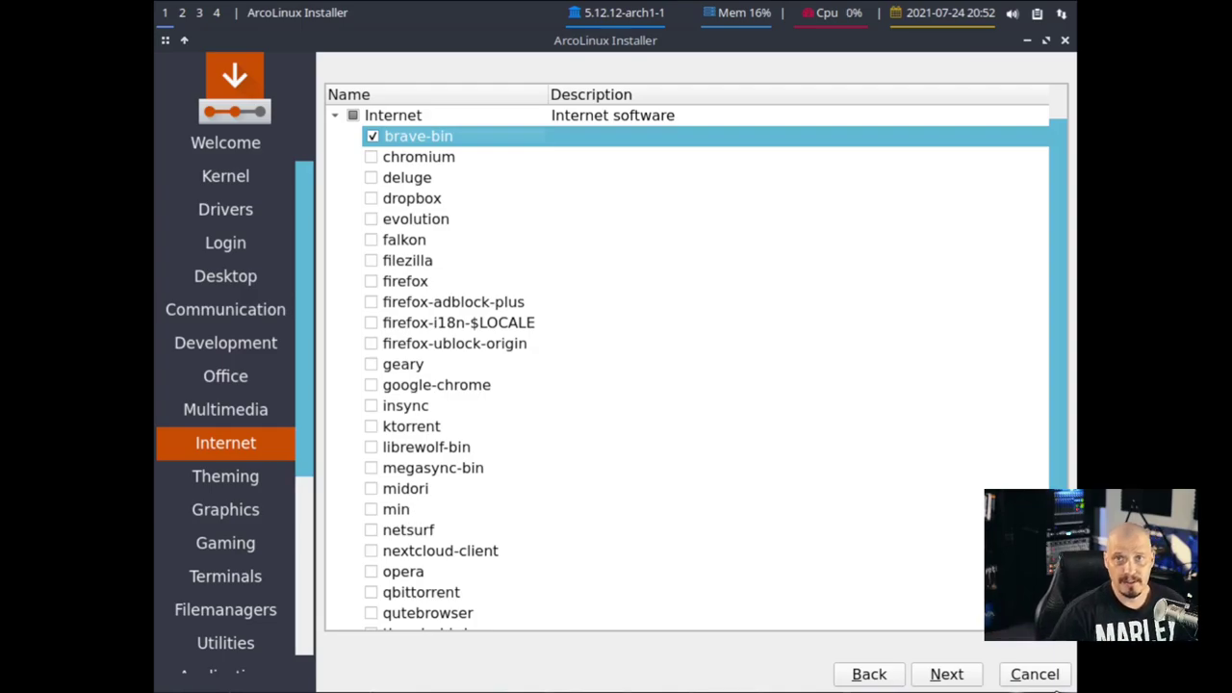
- Tick adapta-gtk-theme, arc-icon-theme, three numix packages and papirus-icon-theme, then continue to Graphics
left_click(949, 676)
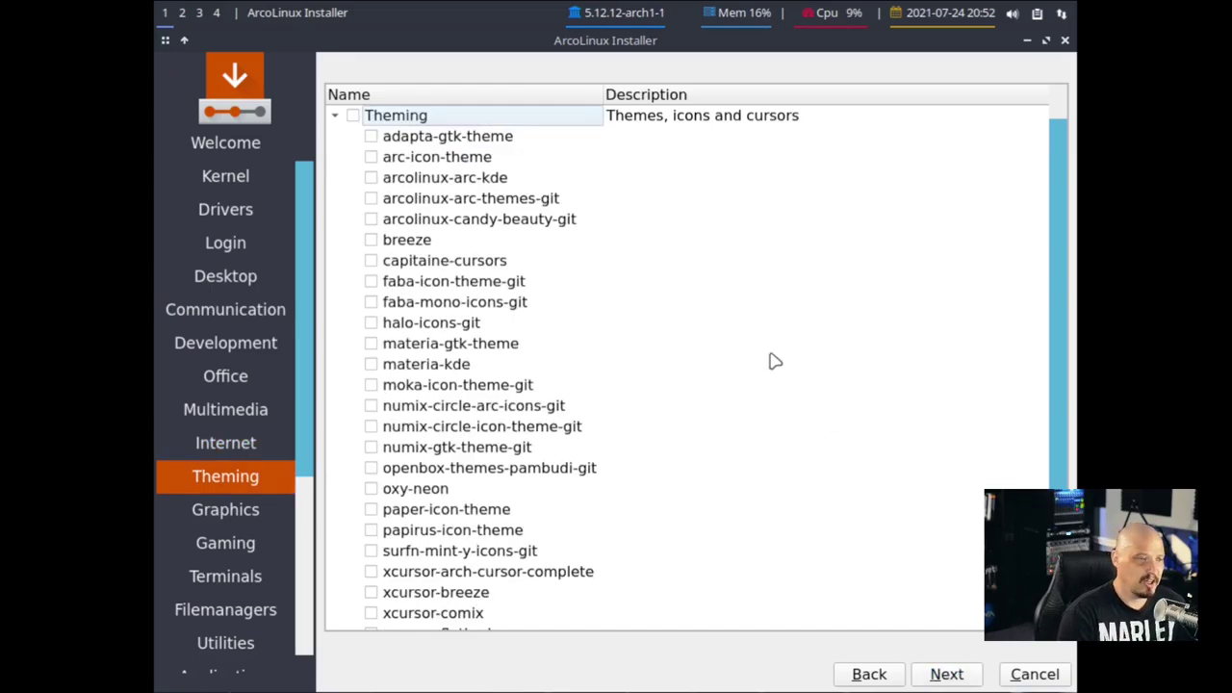
left_click(371, 137)
left_click(372, 157)
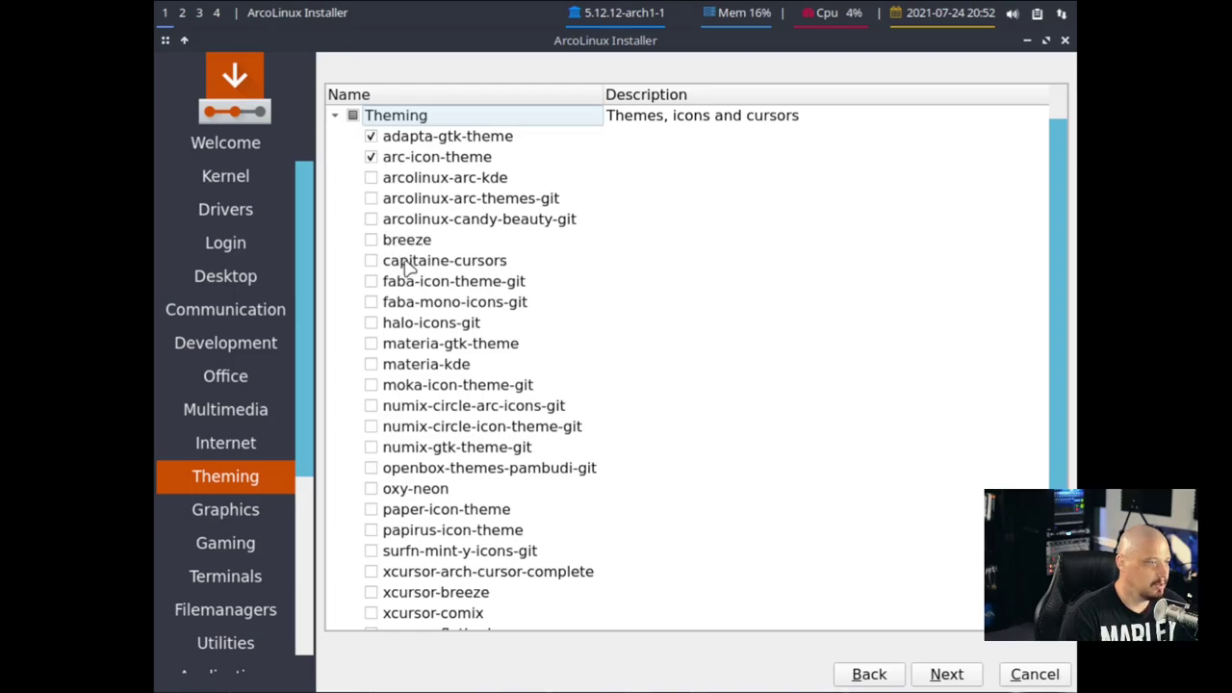
left_click(371, 406)
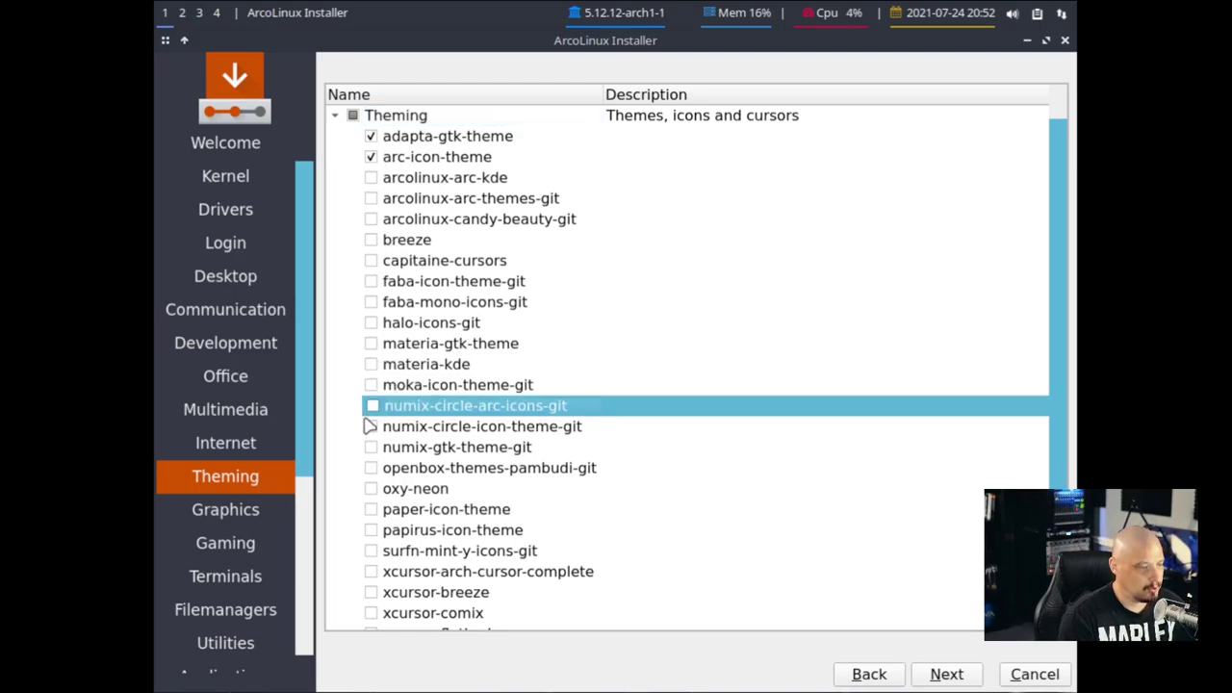
left_click(371, 406)
left_click(372, 427)
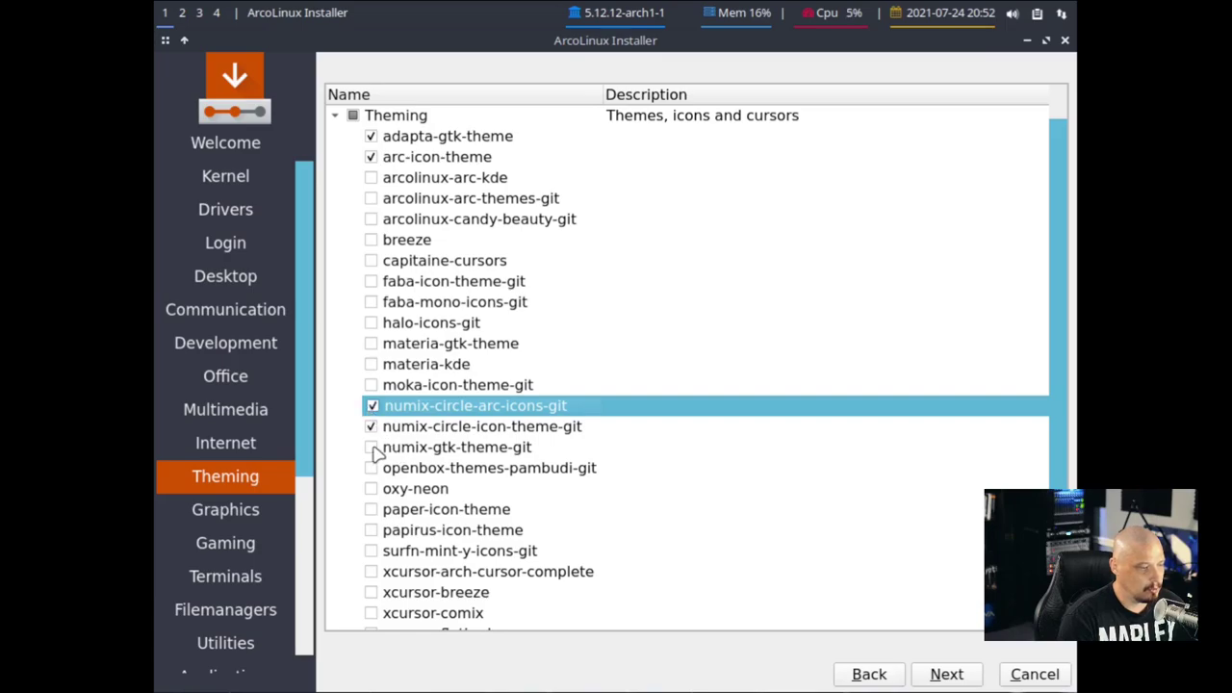
left_click(372, 447)
left_click(372, 529)
scroll(597, 532, "down", 2)
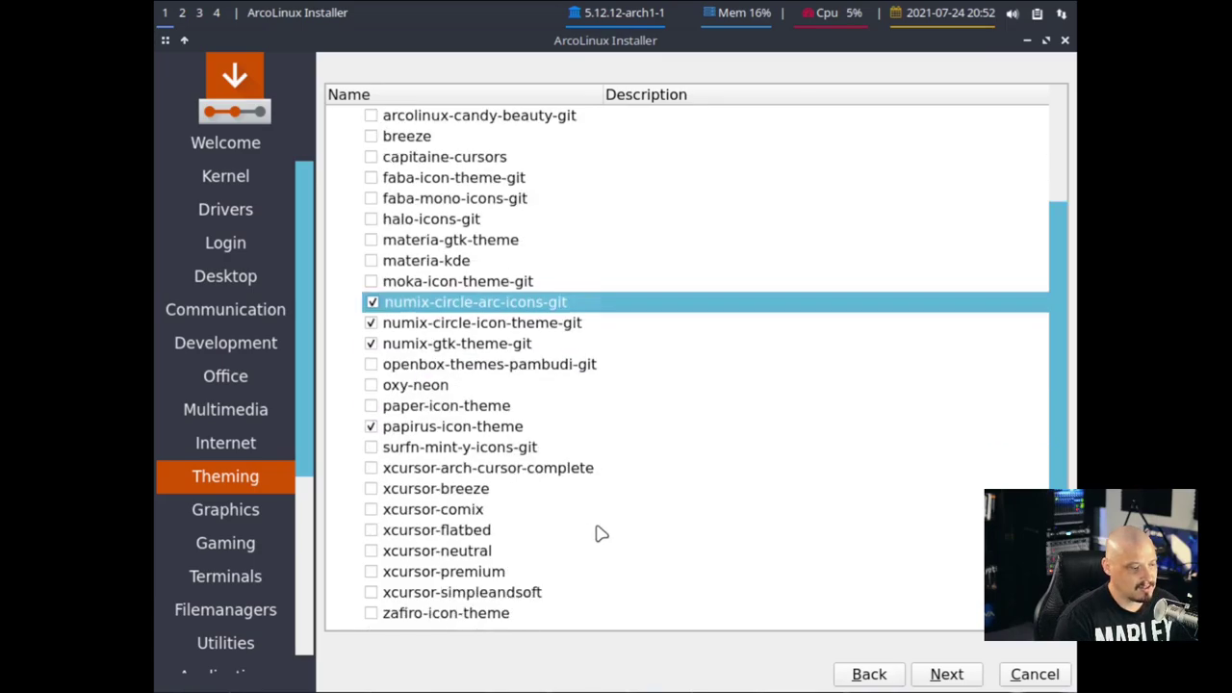
left_click(953, 674)
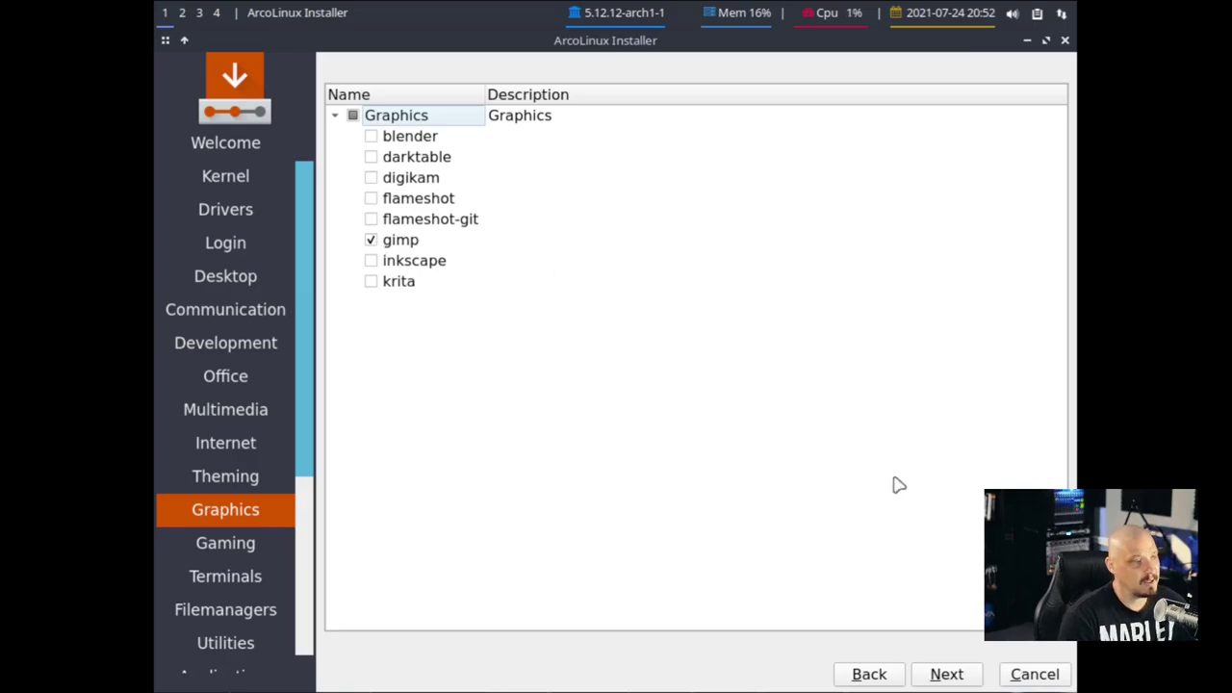
- Skip Gaming and Terminals unchanged, then tick pcmanfm as the file manager and continue
left_click(951, 675)
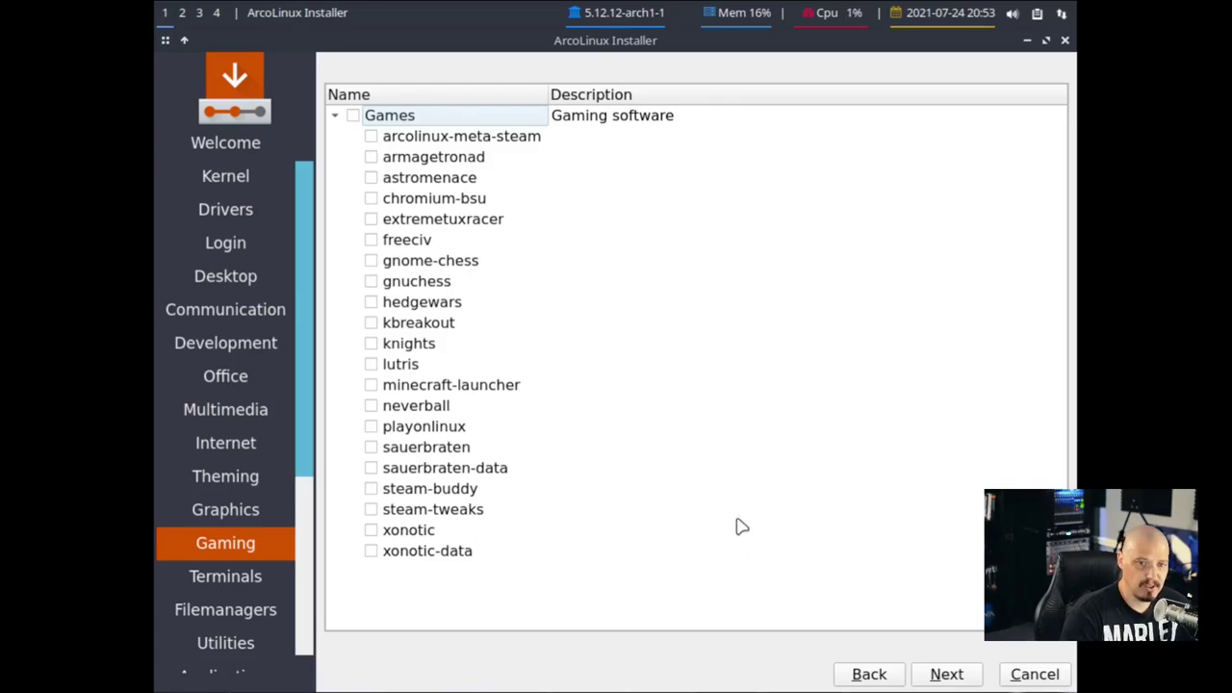
left_click(946, 673)
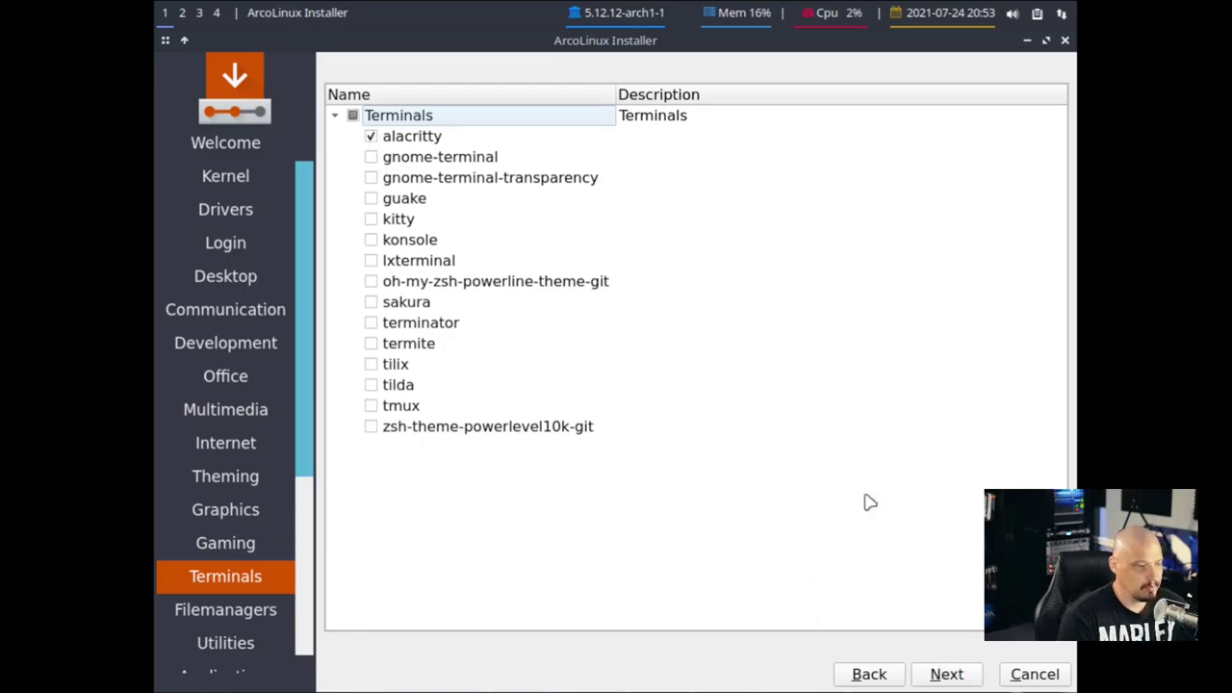
left_click(963, 679)
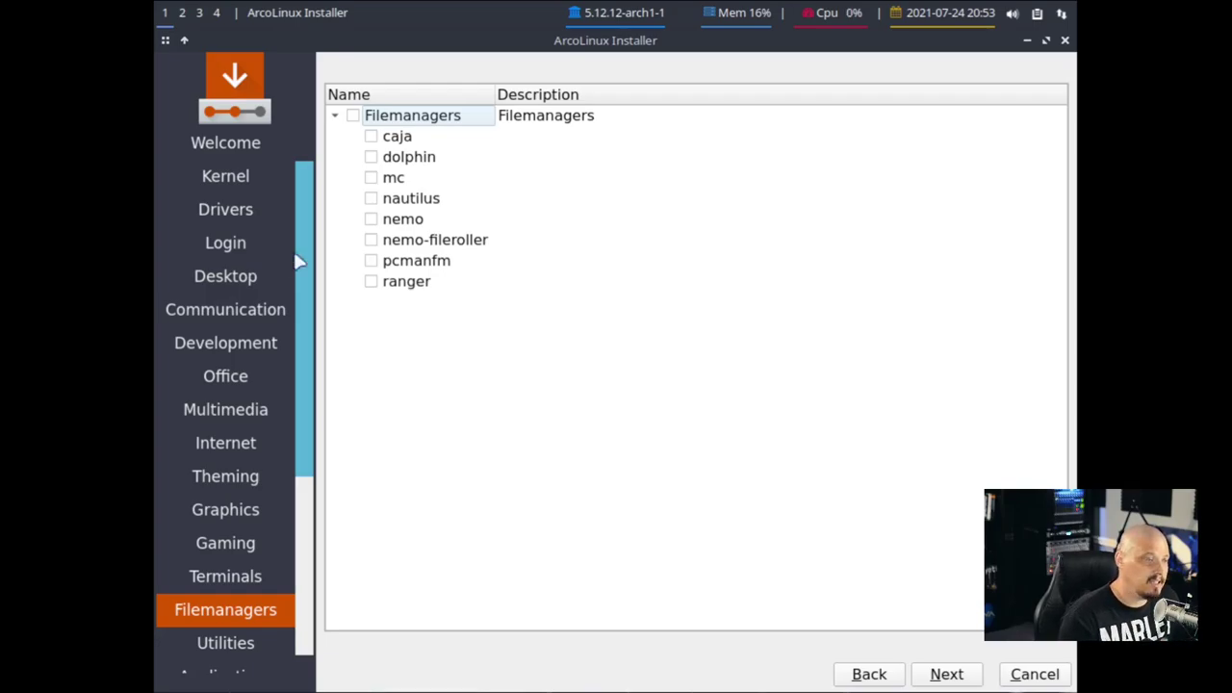
left_click(393, 262)
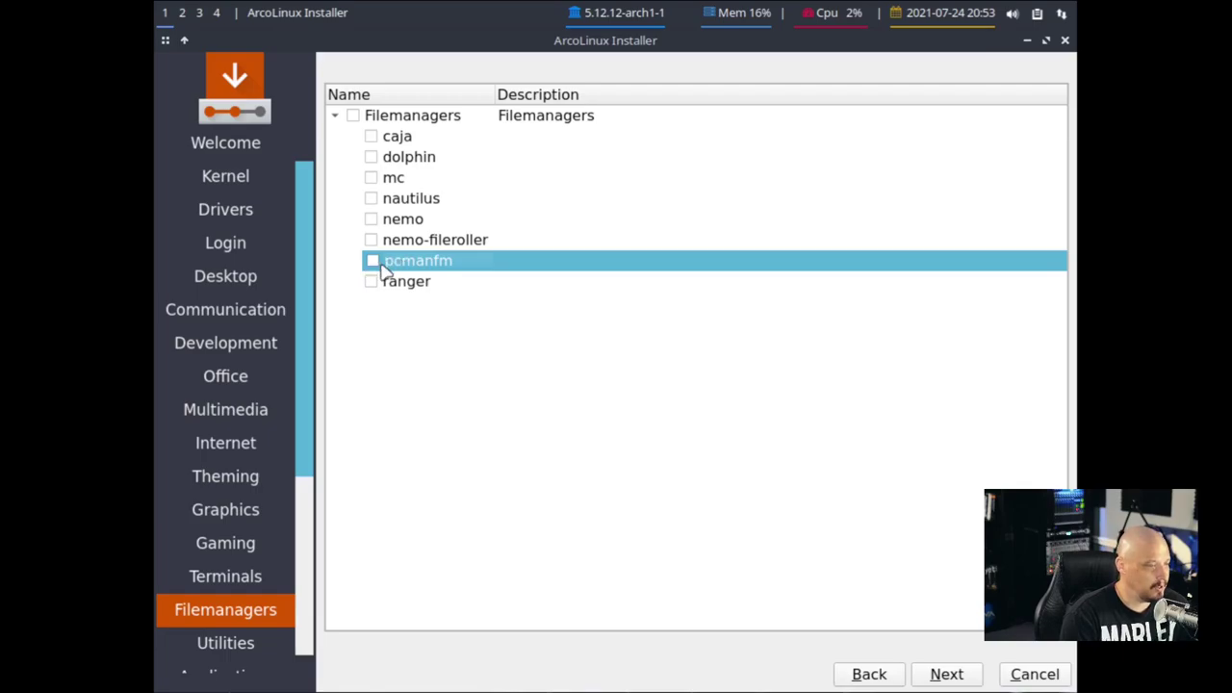
left_click(373, 262)
left_click(956, 675)
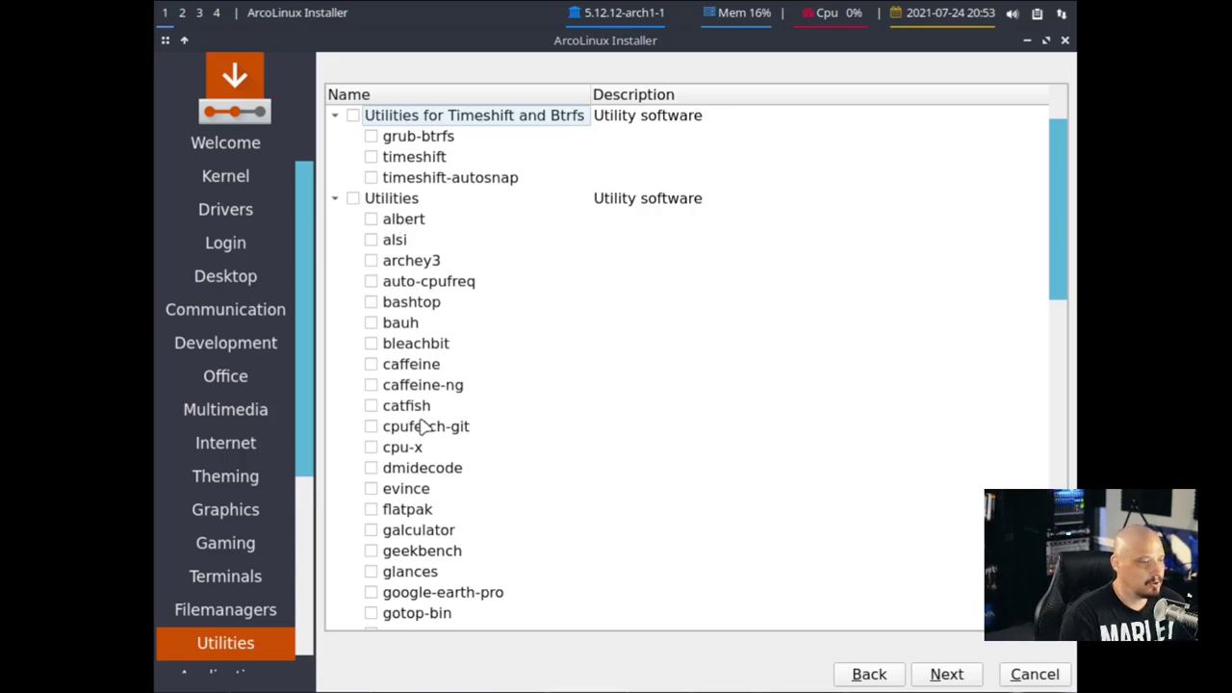
- Tick htop and galculator among the Utilities, scroll through the rest, and continue
scroll(605, 495, "down", 2)
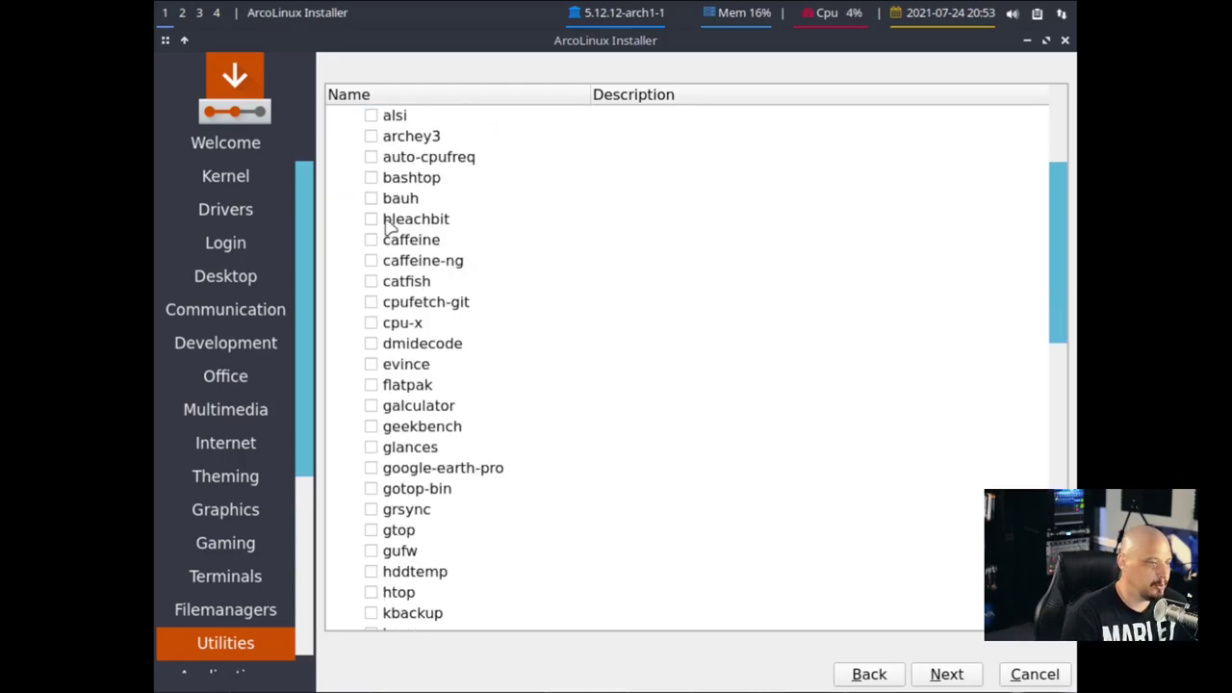
scroll(409, 218, "down", 2)
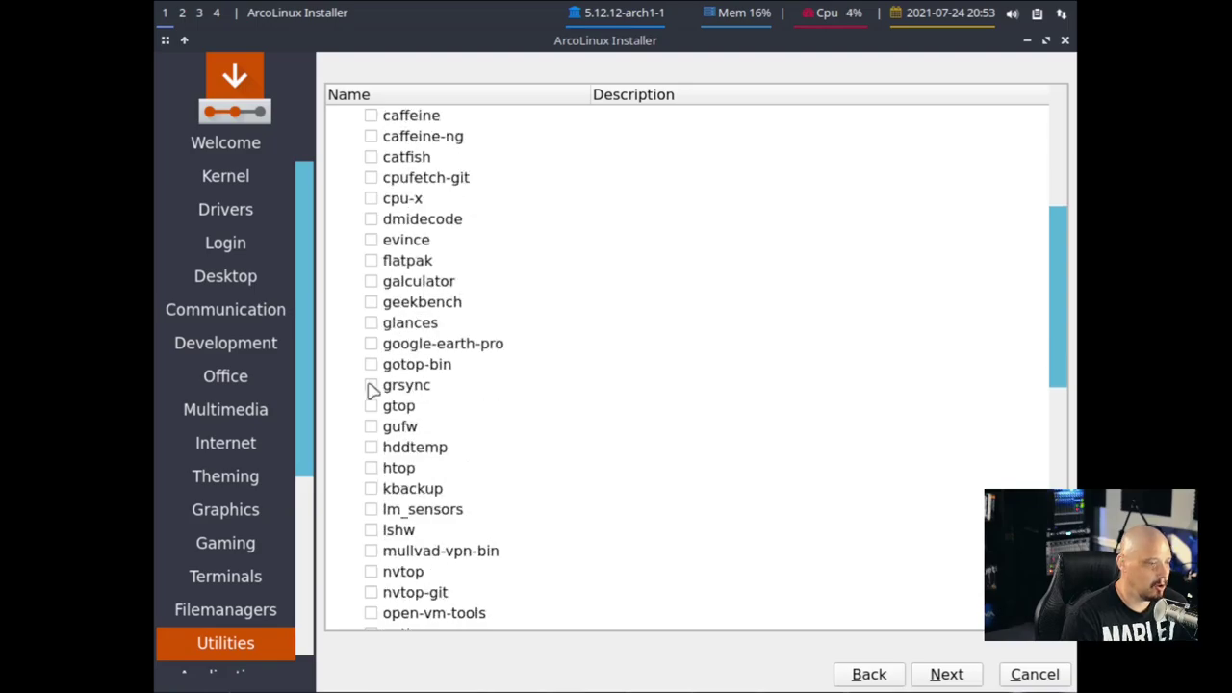
left_click(371, 467)
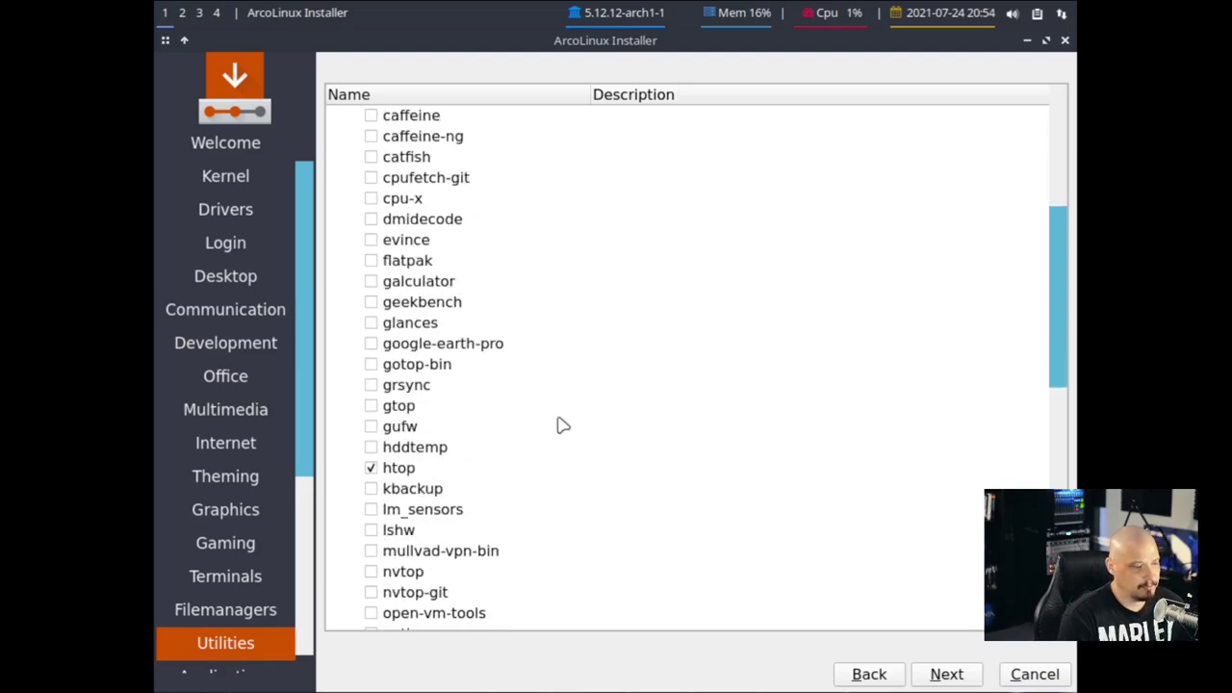
scroll(563, 425, "down", 1)
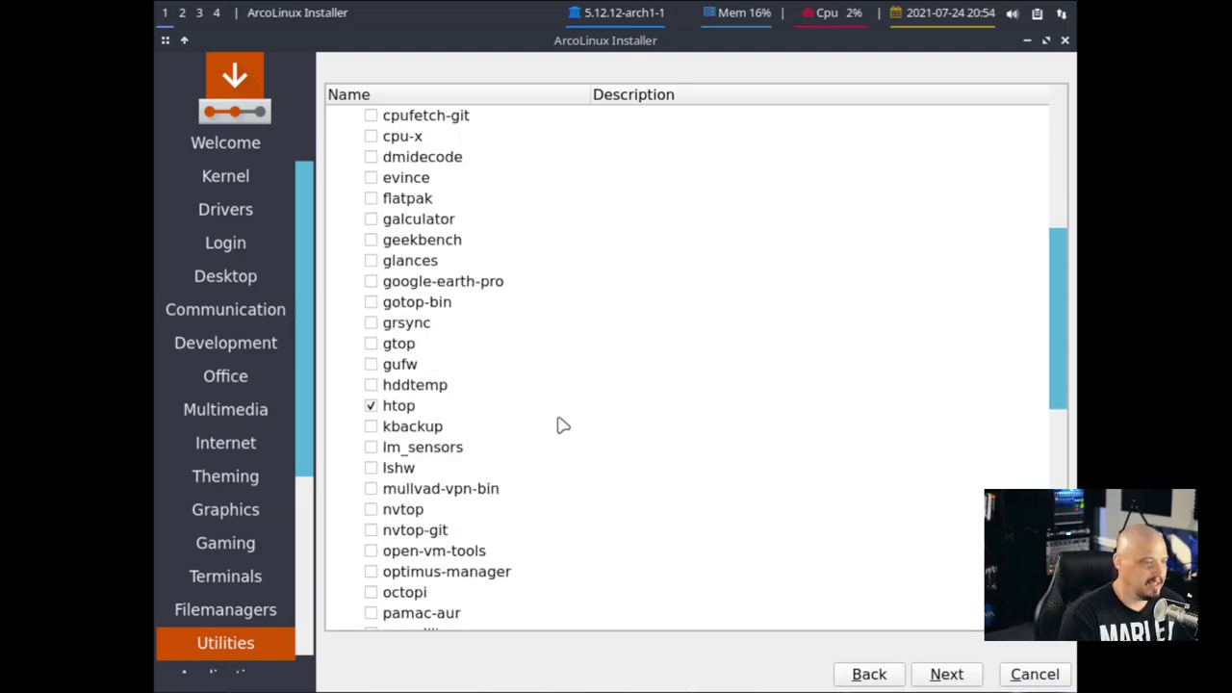
left_click(372, 219)
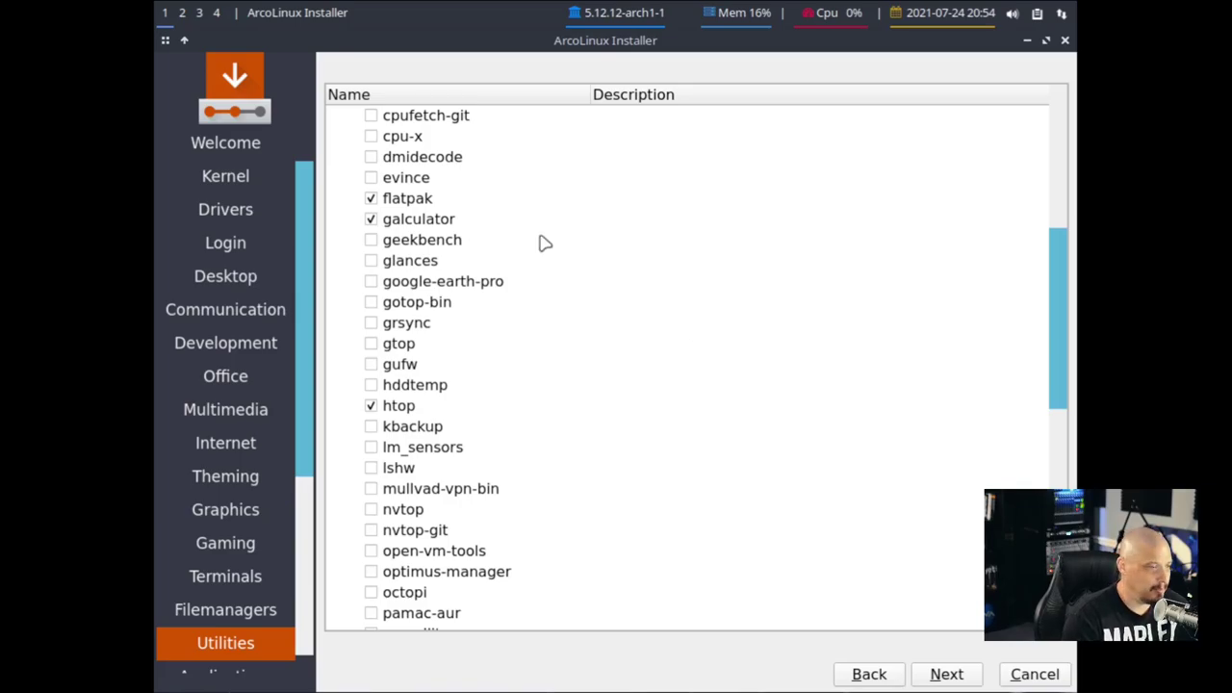
scroll(616, 344, "down", 3)
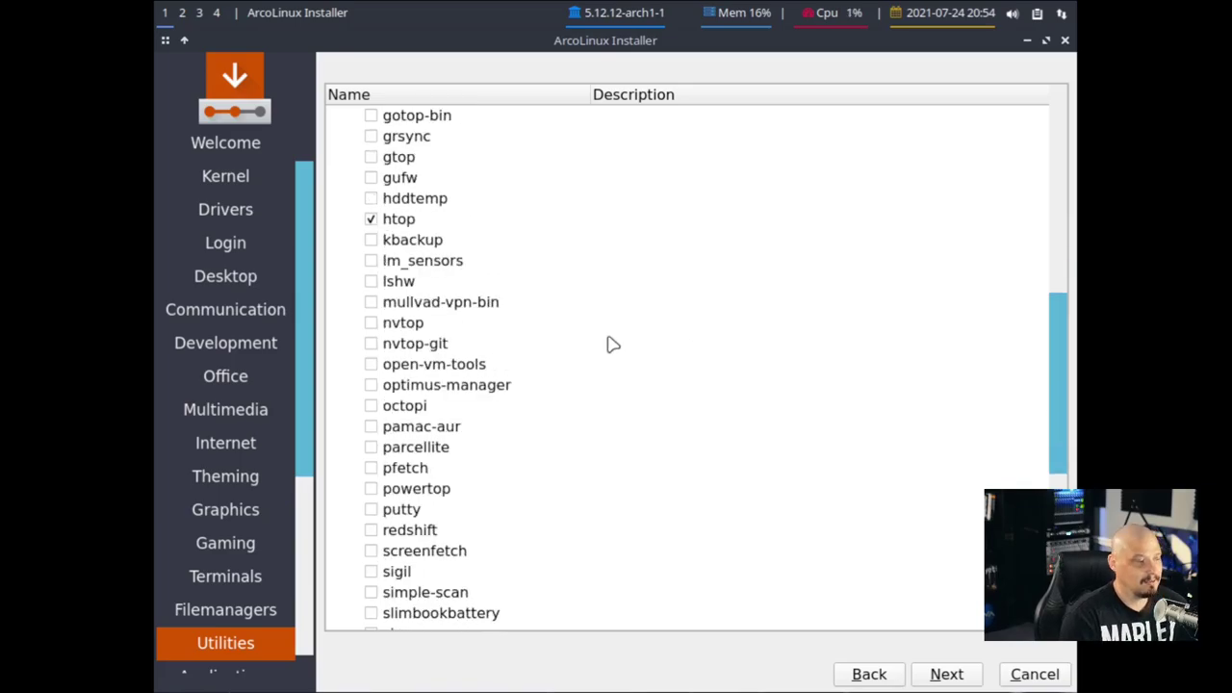
scroll(430, 483, "down", 1)
scroll(405, 506, "down", 2)
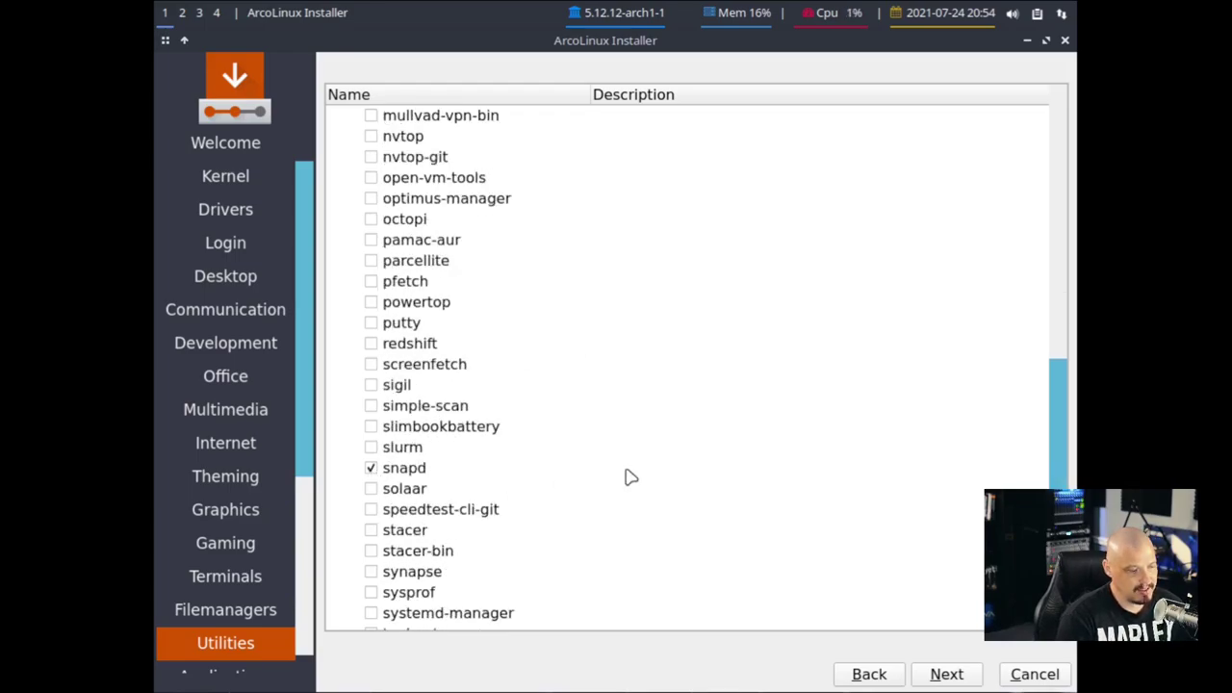
scroll(631, 476, "down", 4)
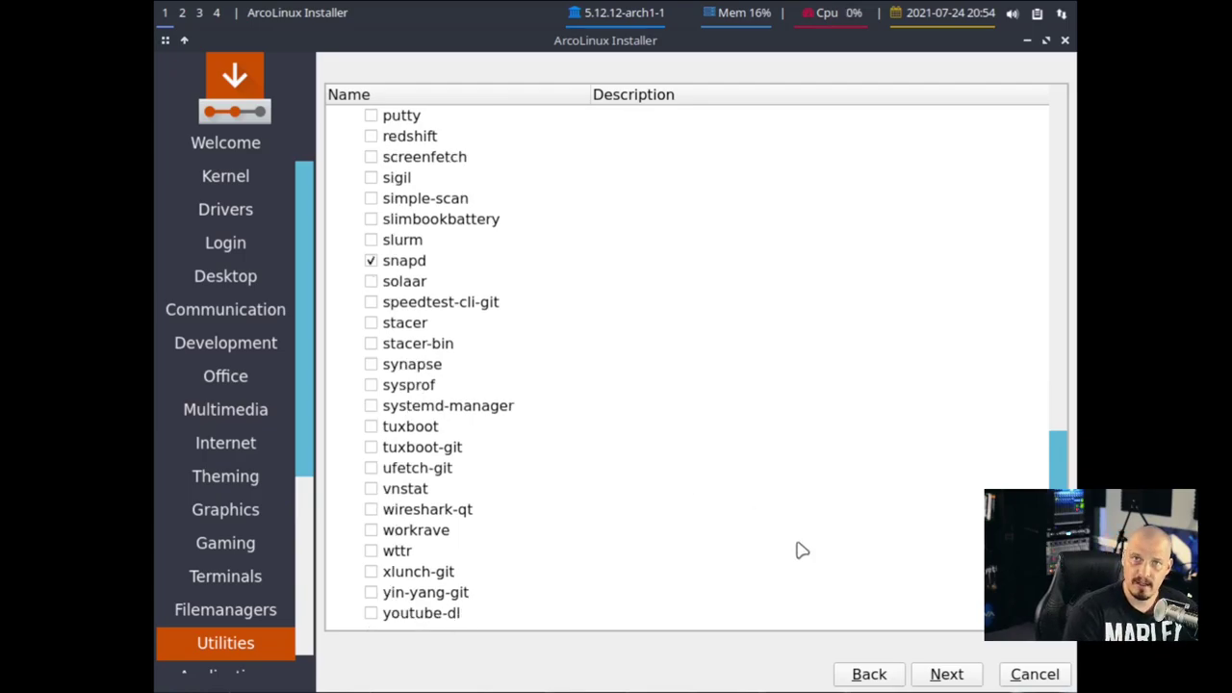
left_click(944, 674)
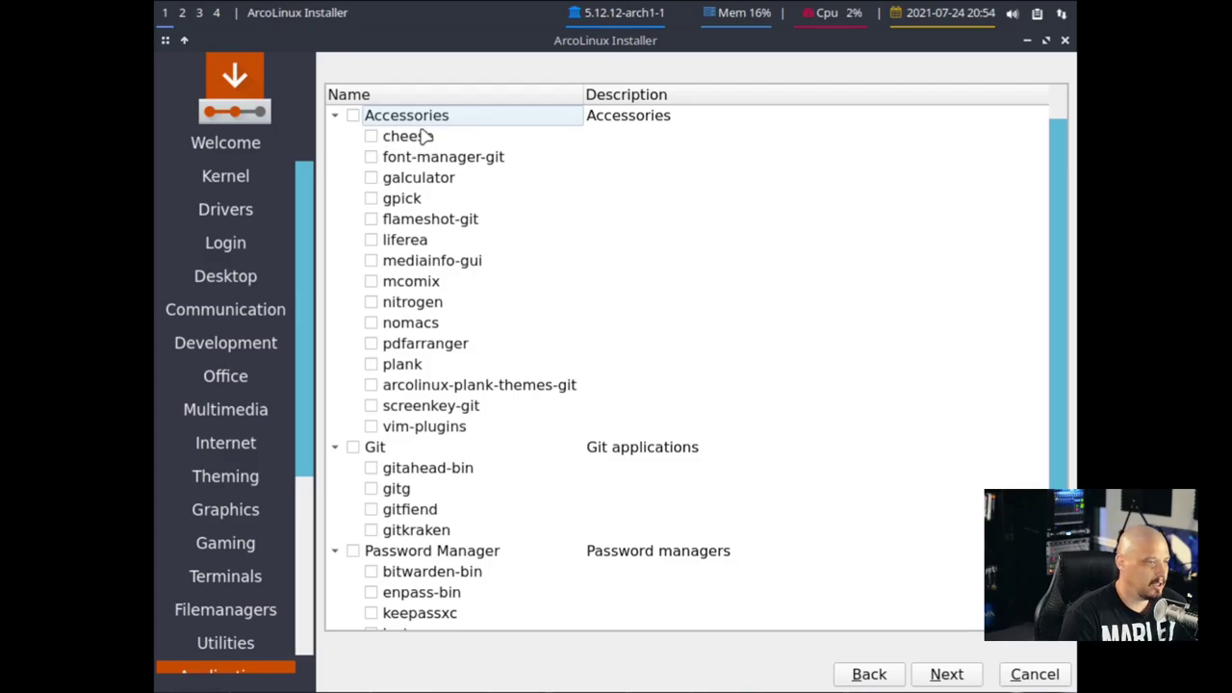
- Tick nitrogen under Applications and continue past the ArcoLinux Dev packages
left_click(372, 303)
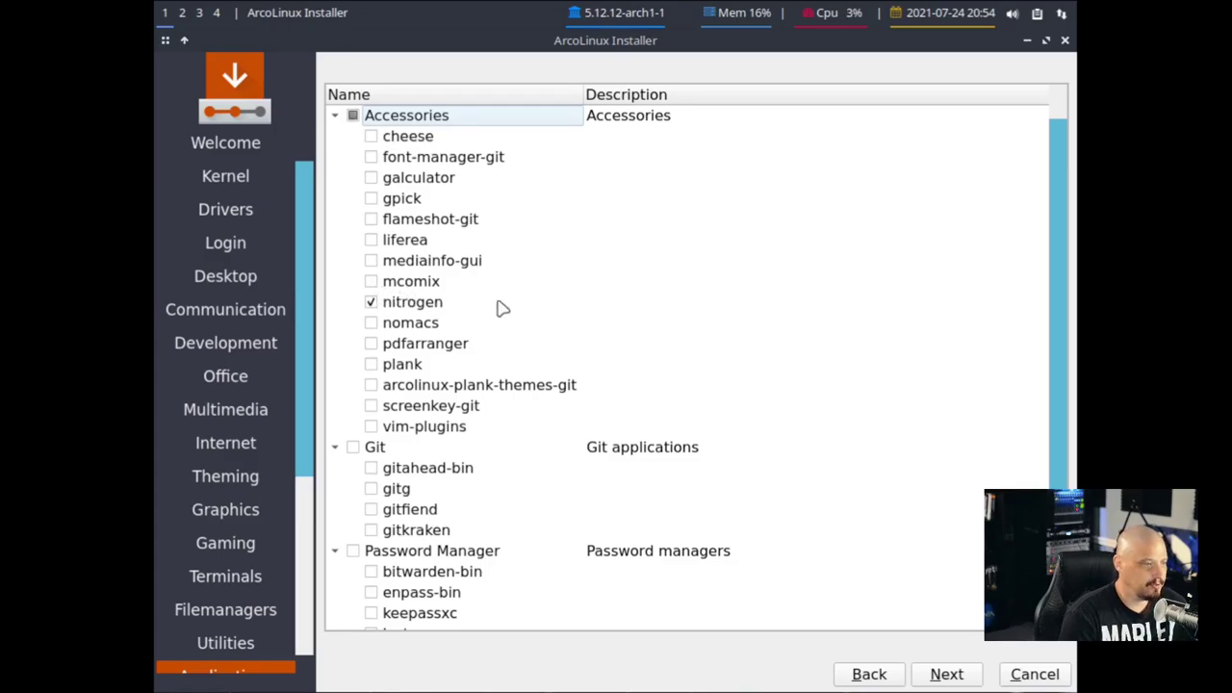
scroll(610, 371, "down", 3)
scroll(610, 371, "down", 1)
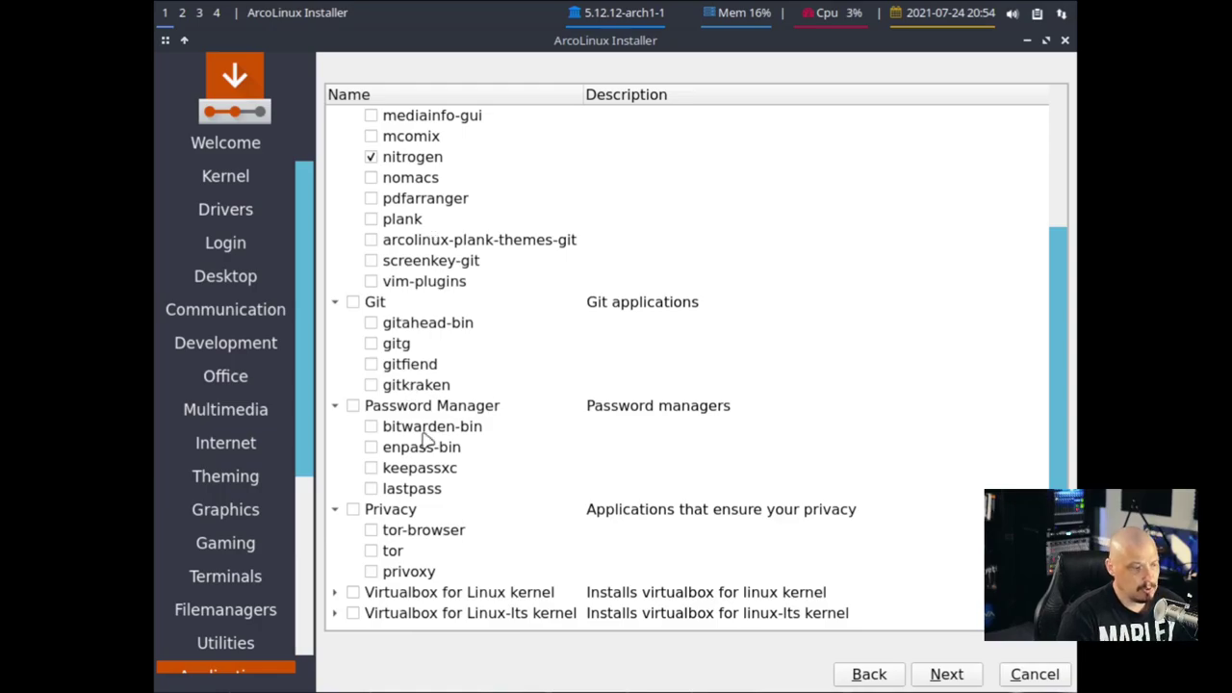
left_click(949, 675)
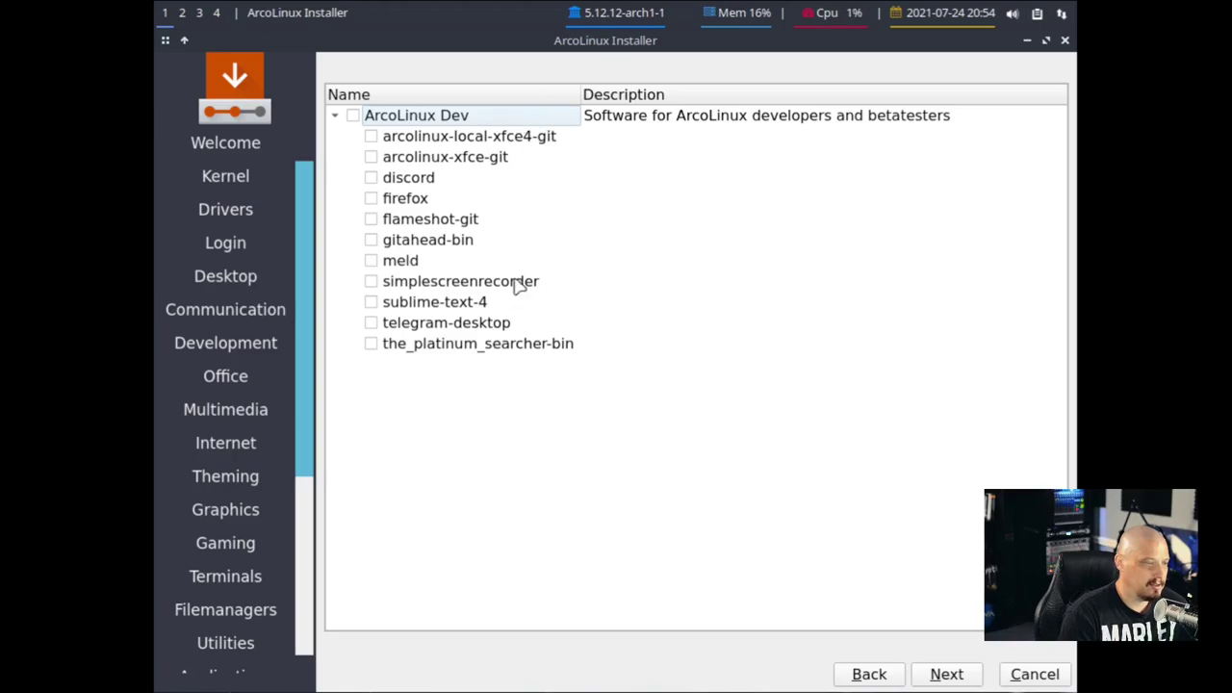
left_click(949, 674)
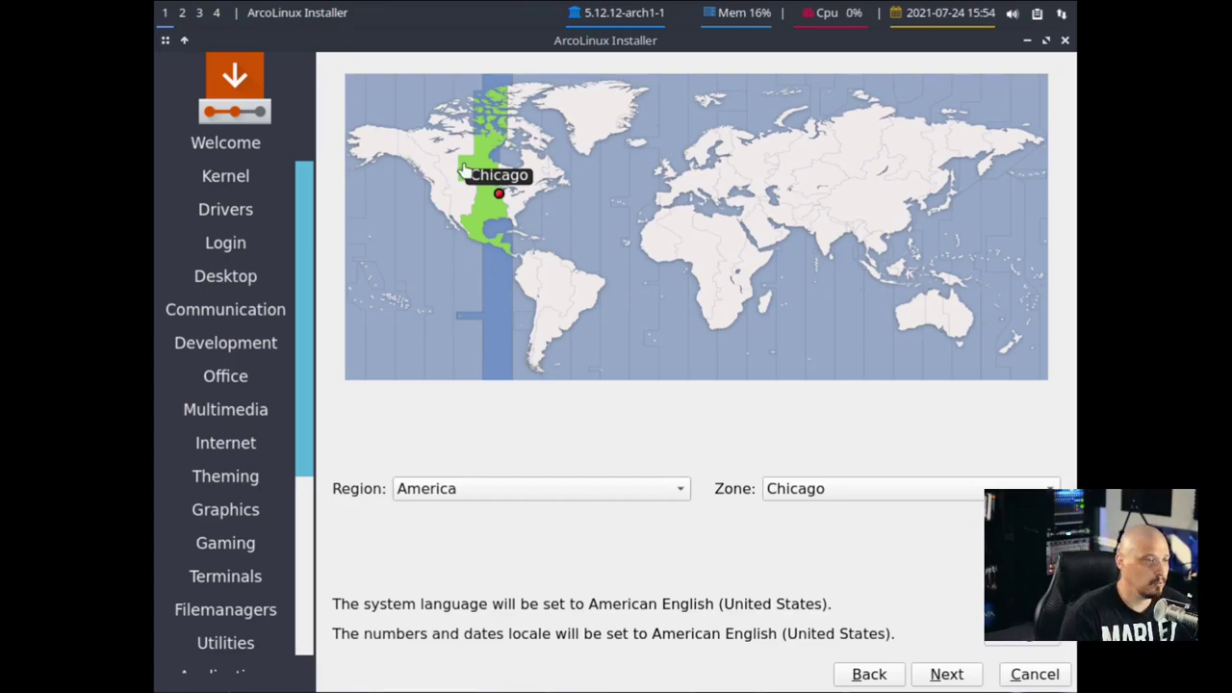
- Keep America/Chicago and English (US), then erase the 25 GiB disk with Swap to file
left_click(947, 676)
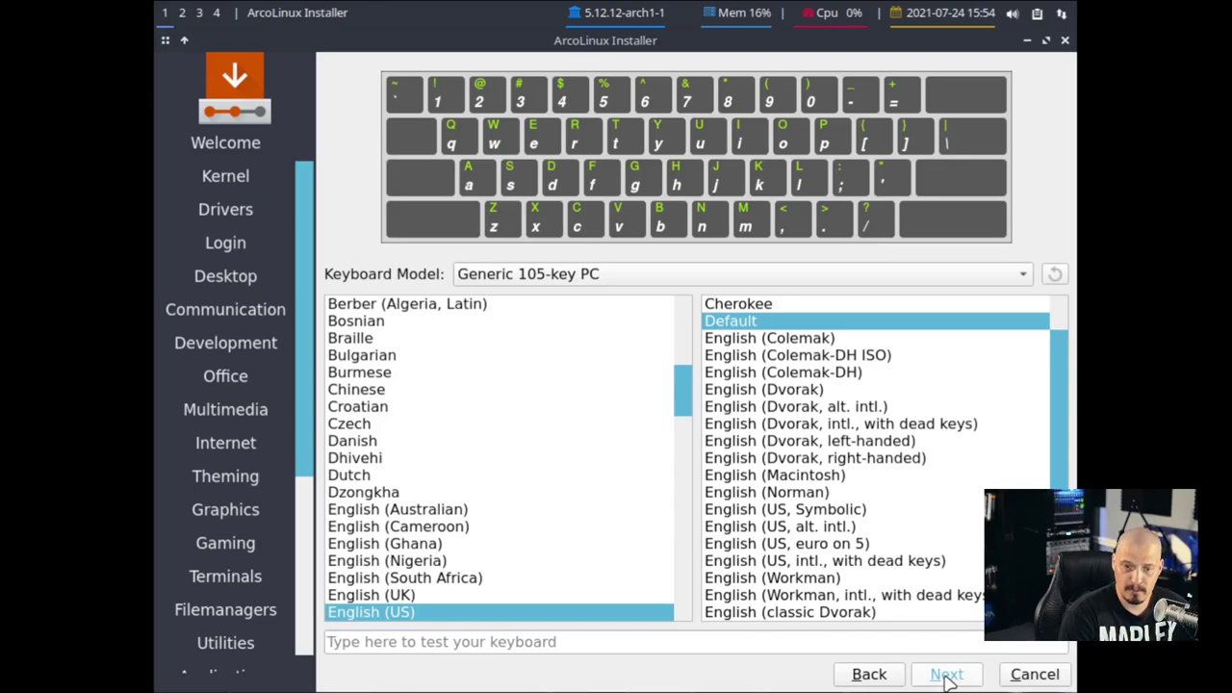
left_click(947, 676)
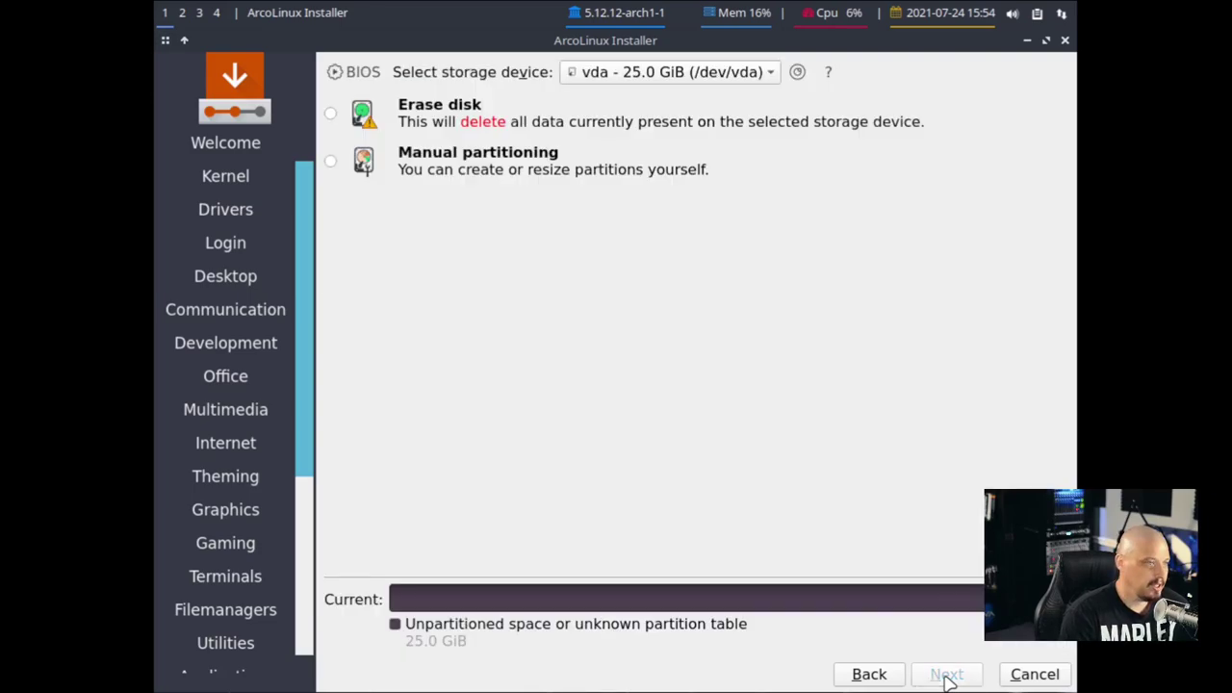
left_click(361, 115)
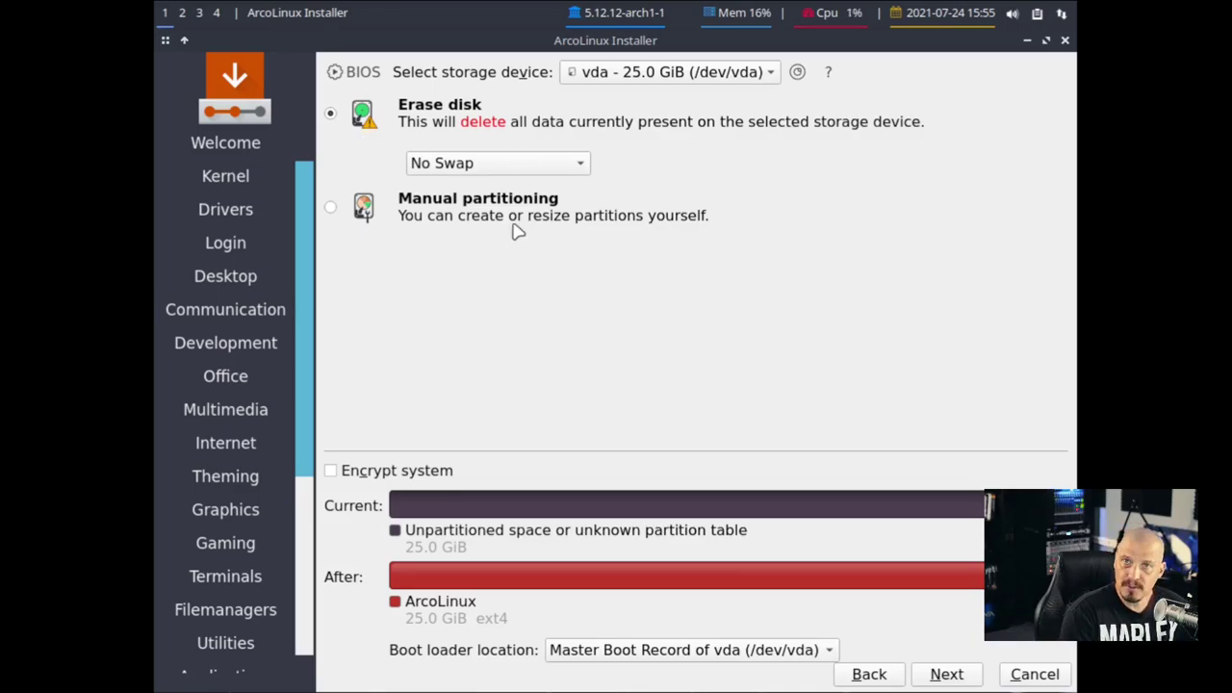
left_click(575, 172)
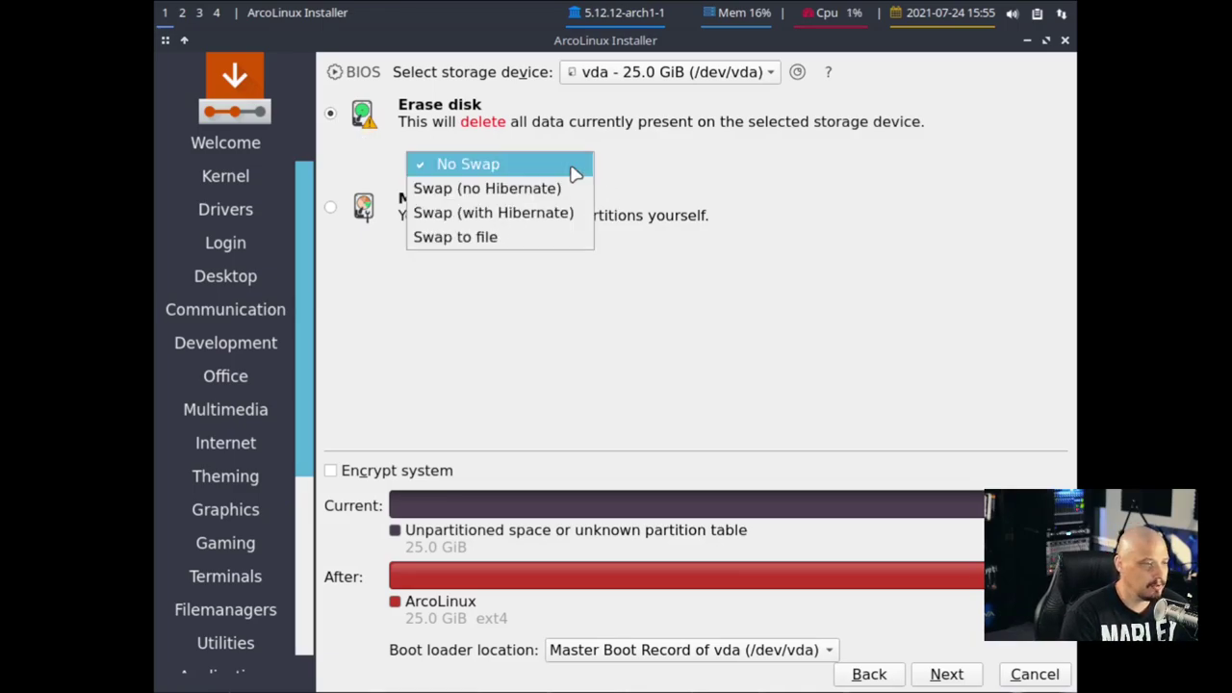
left_click(533, 242)
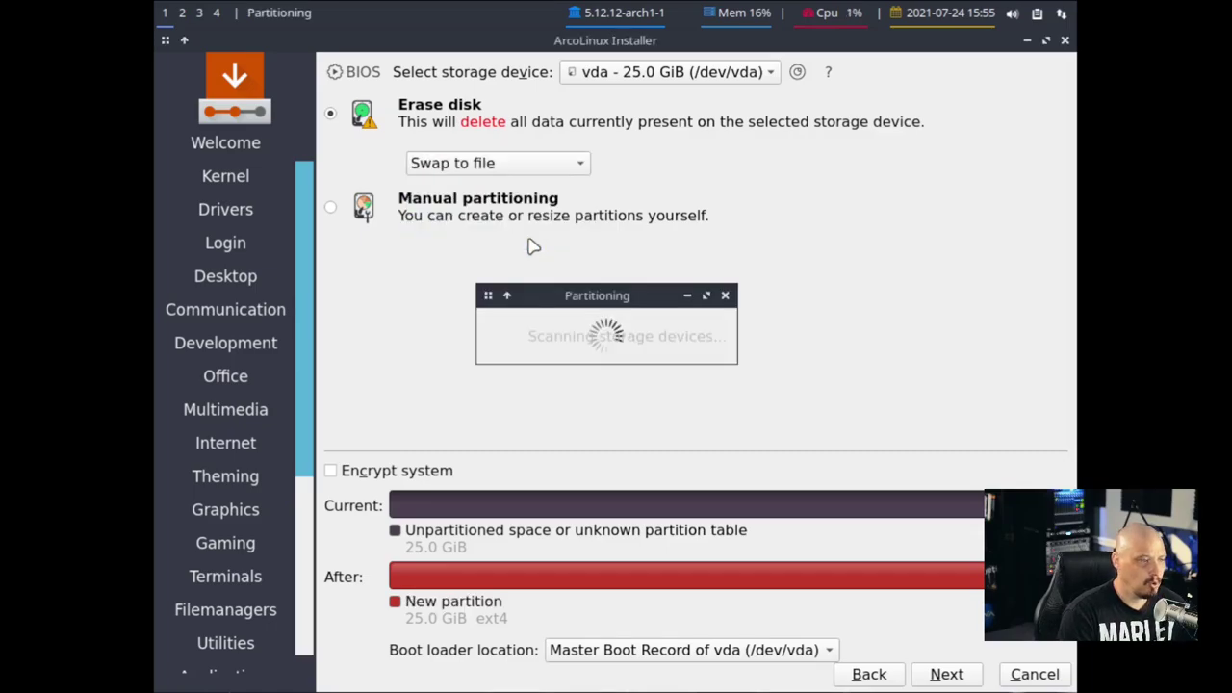
left_click(949, 675)
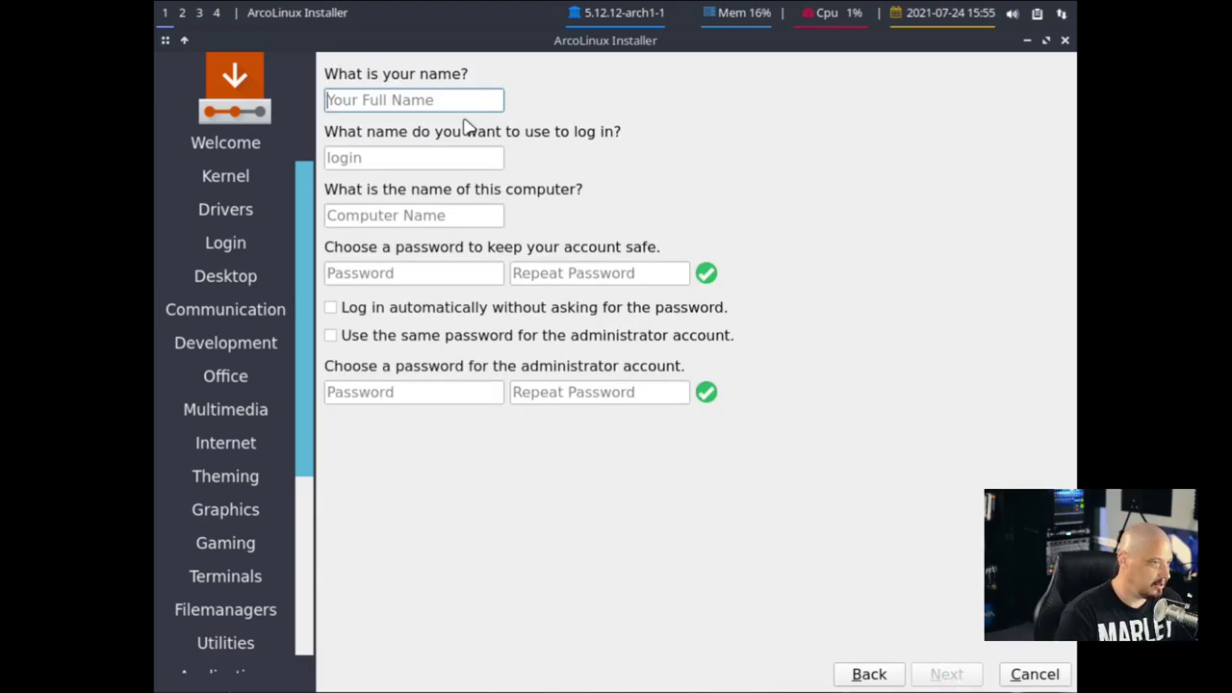
- Enter the user's name and rename the computer to arco-xtended
type("dt")
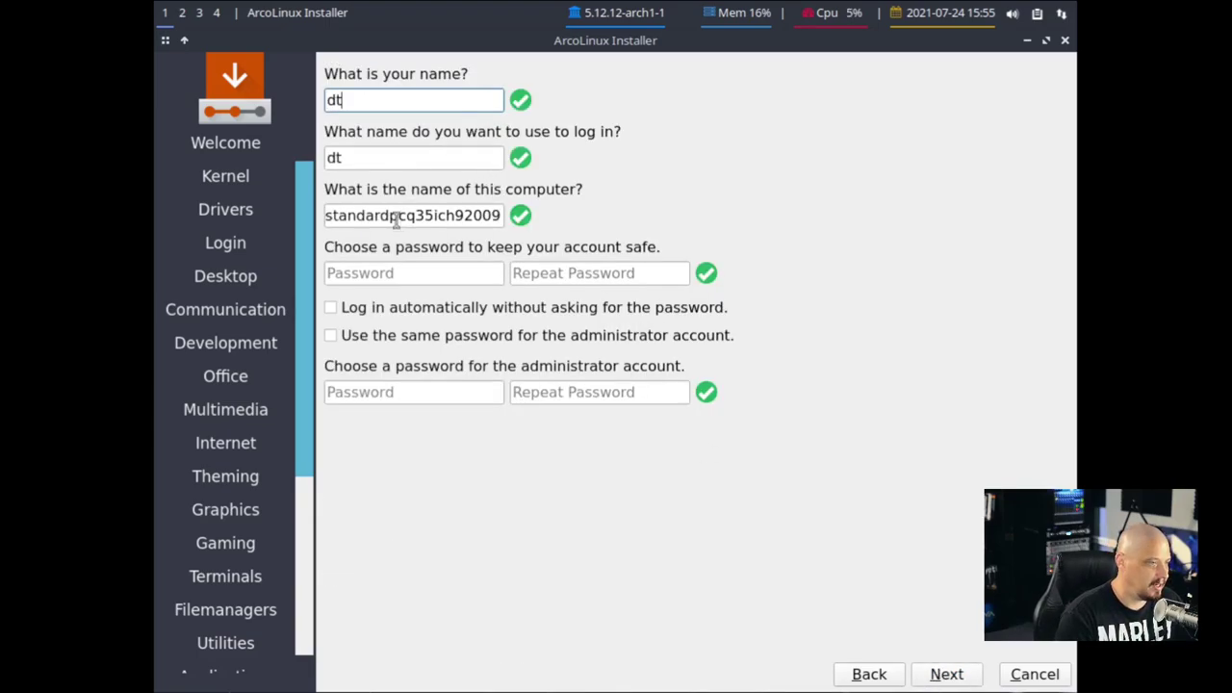
double_click(394, 215)
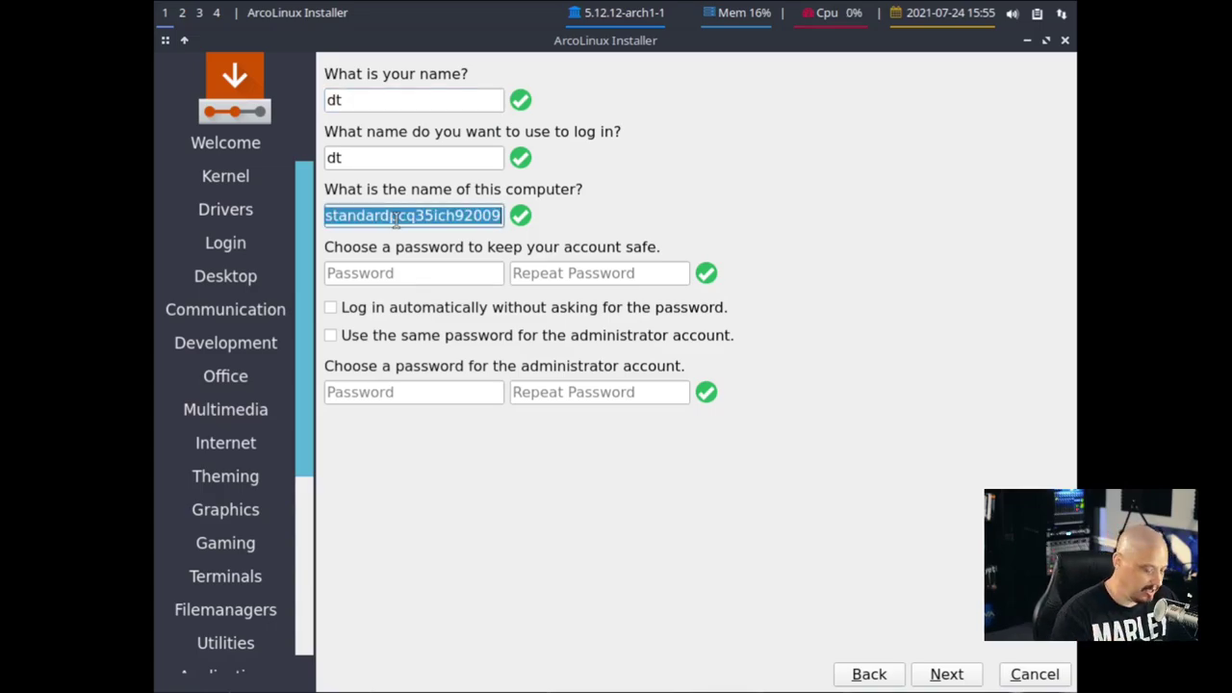
type("arco-")
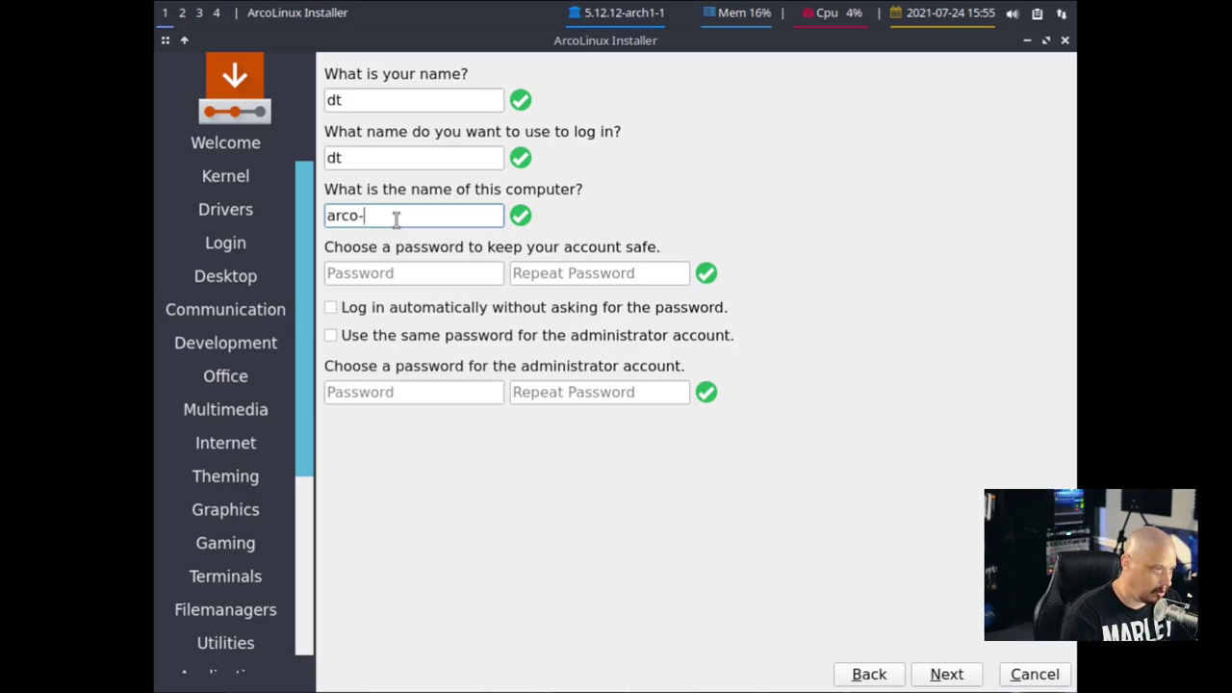
type("xtended")
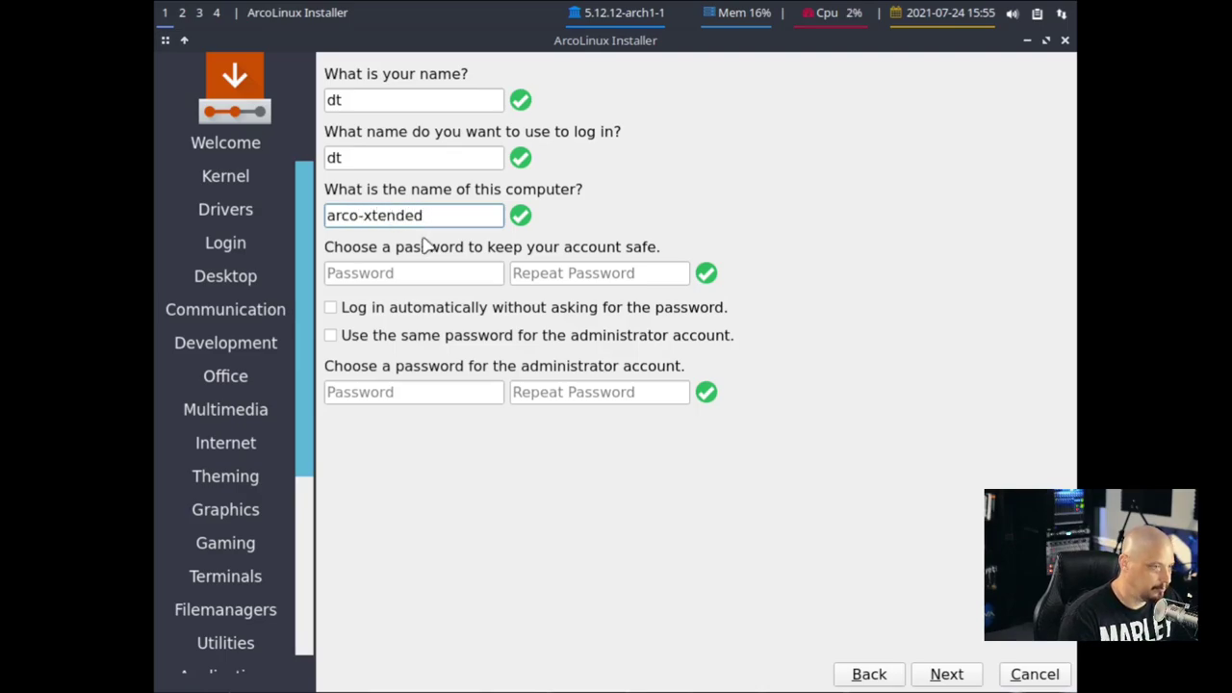
- Set and confirm the account password, reuse it for the administrator, and continue
left_click(434, 274)
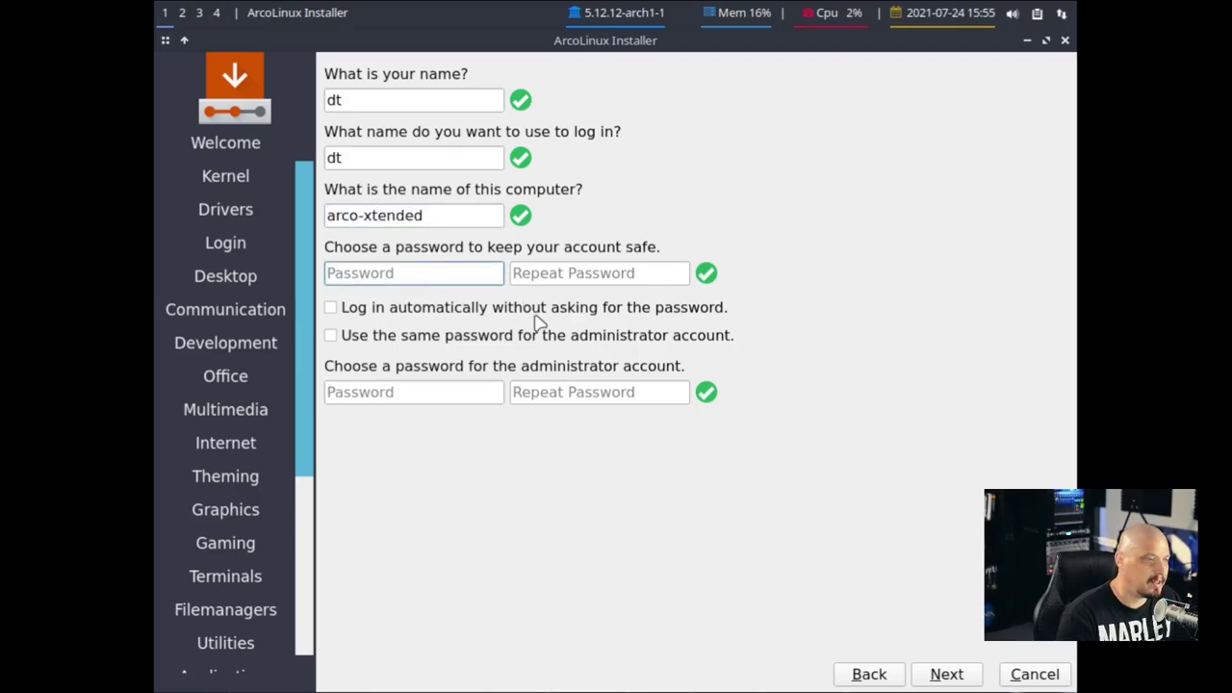
type("••")
left_click(565, 274)
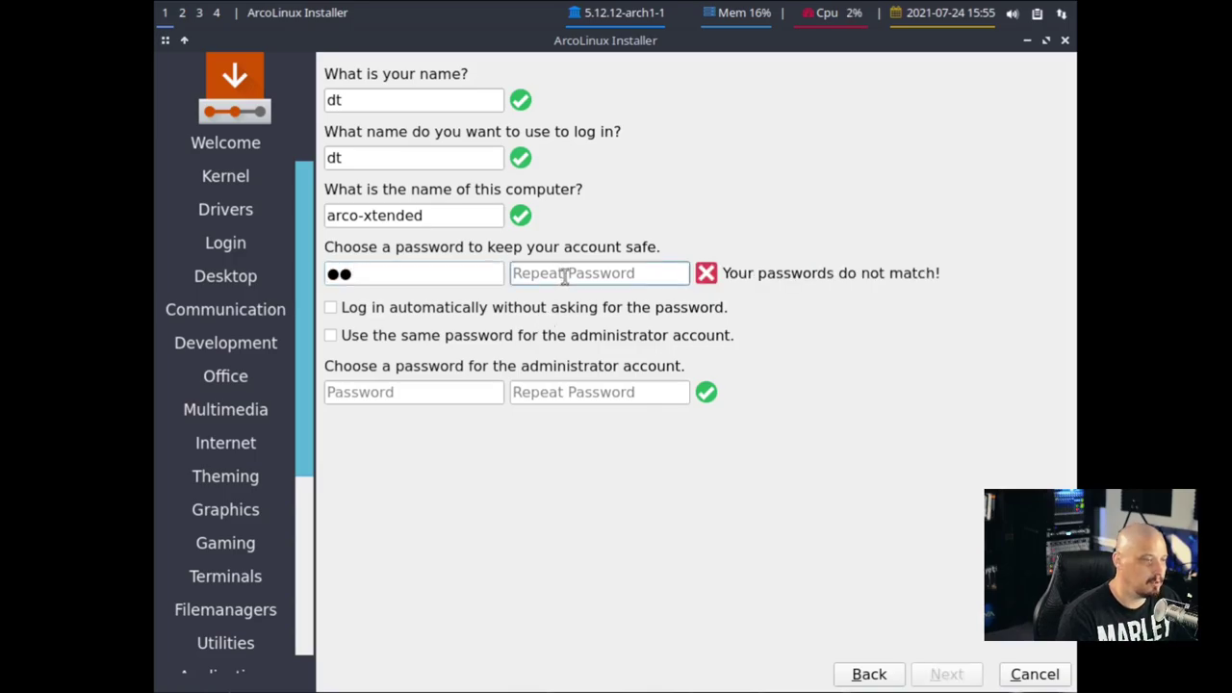
type("••")
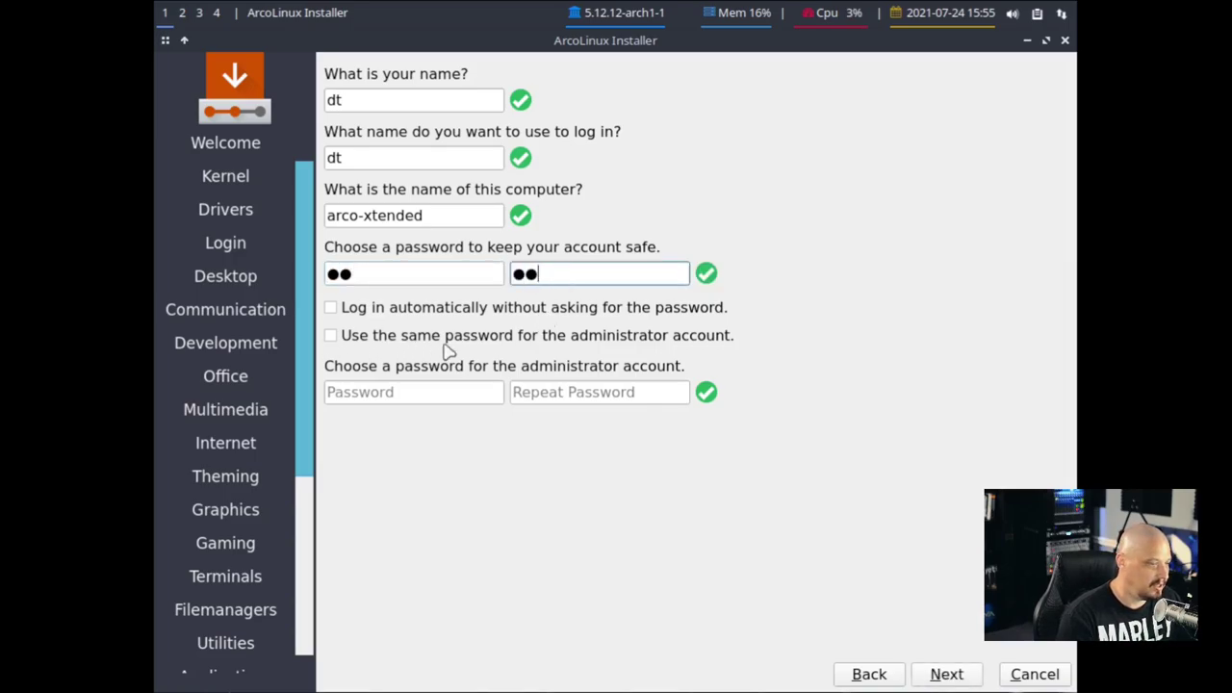
left_click(331, 336)
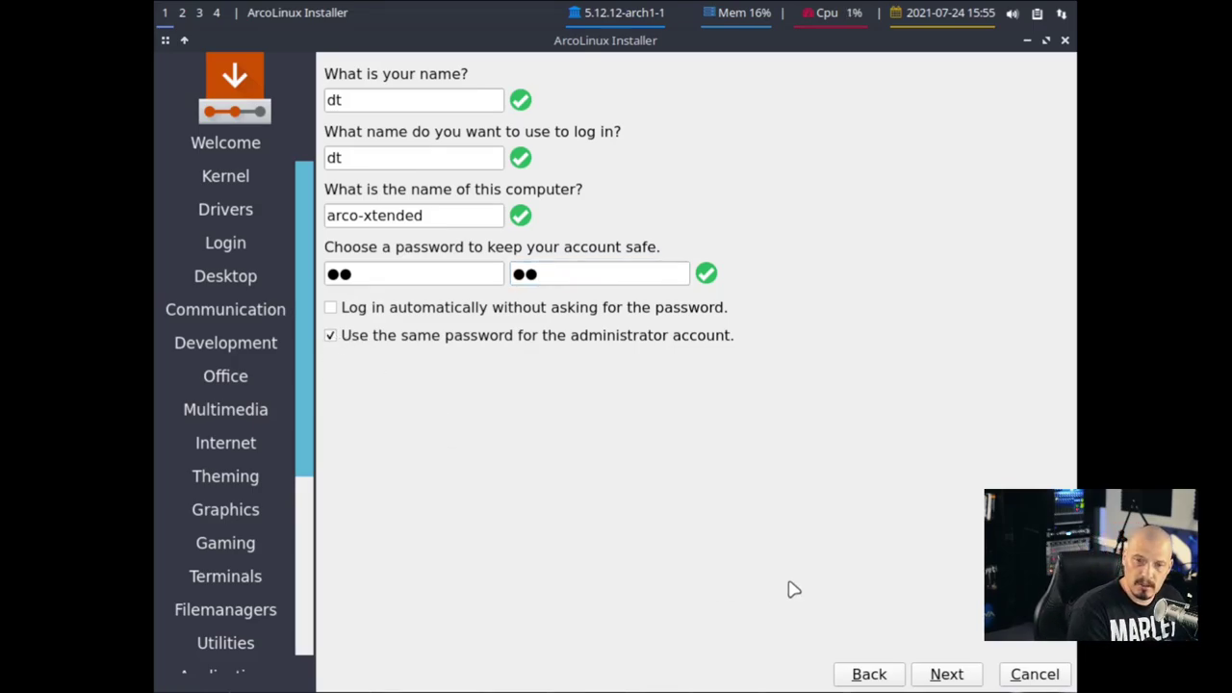
left_click(939, 679)
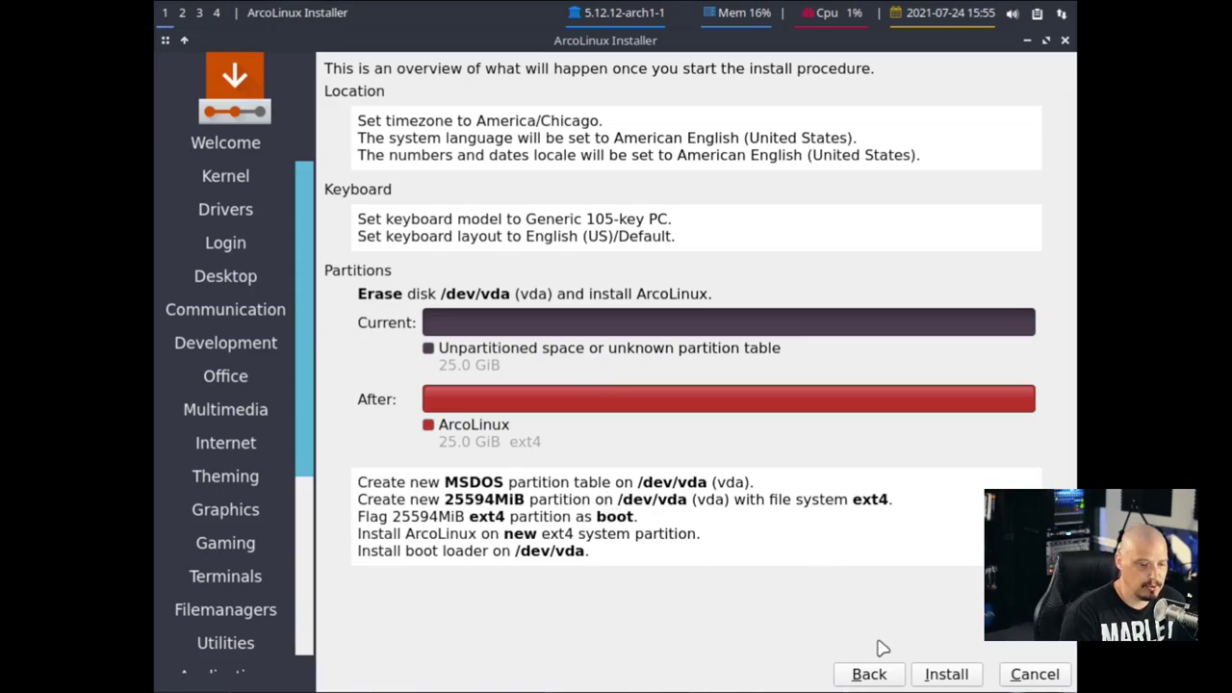
- Start the ArcoLinux installation from the Summary page
left_click(926, 677)
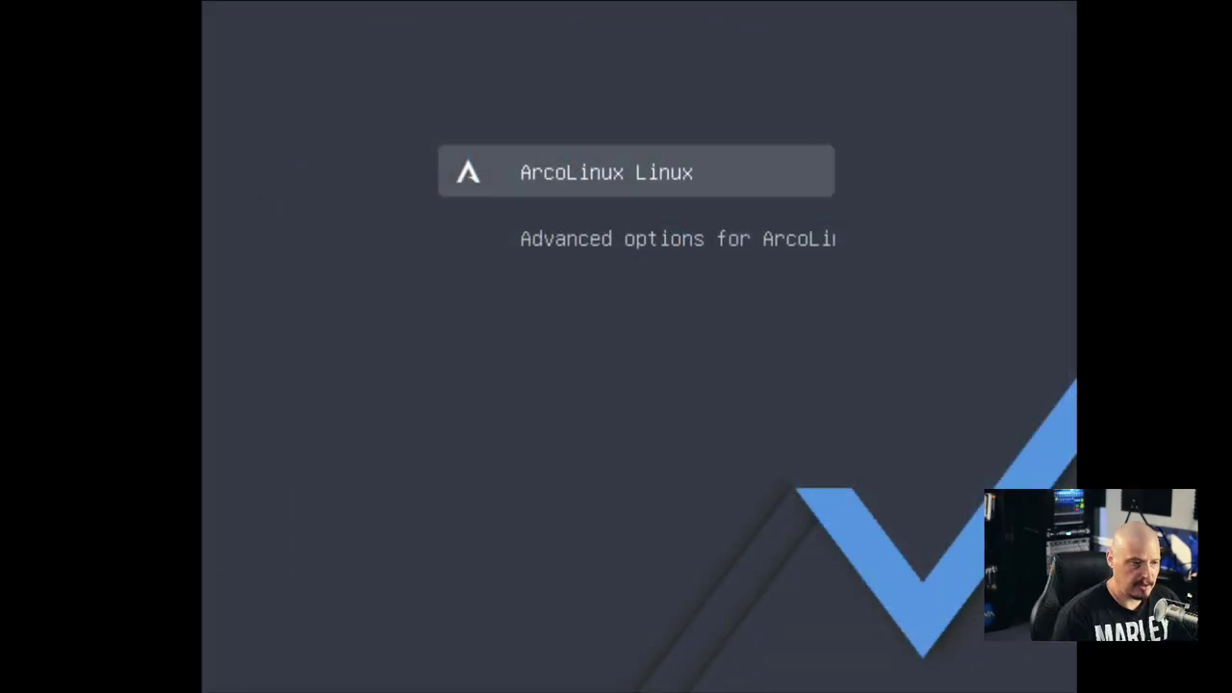
- Boot the installed ArcoLinux, exit the viewer's fullscreen mode, and open the Send Key menu
key("Return")
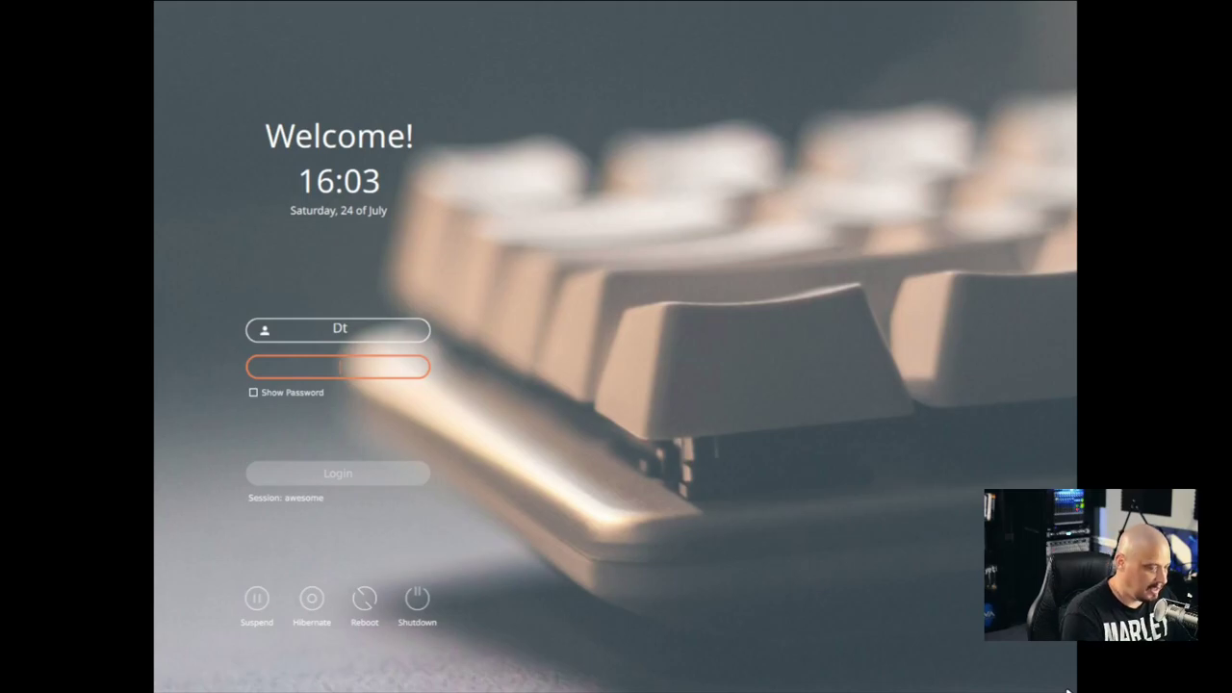
mouse_move(564, 6)
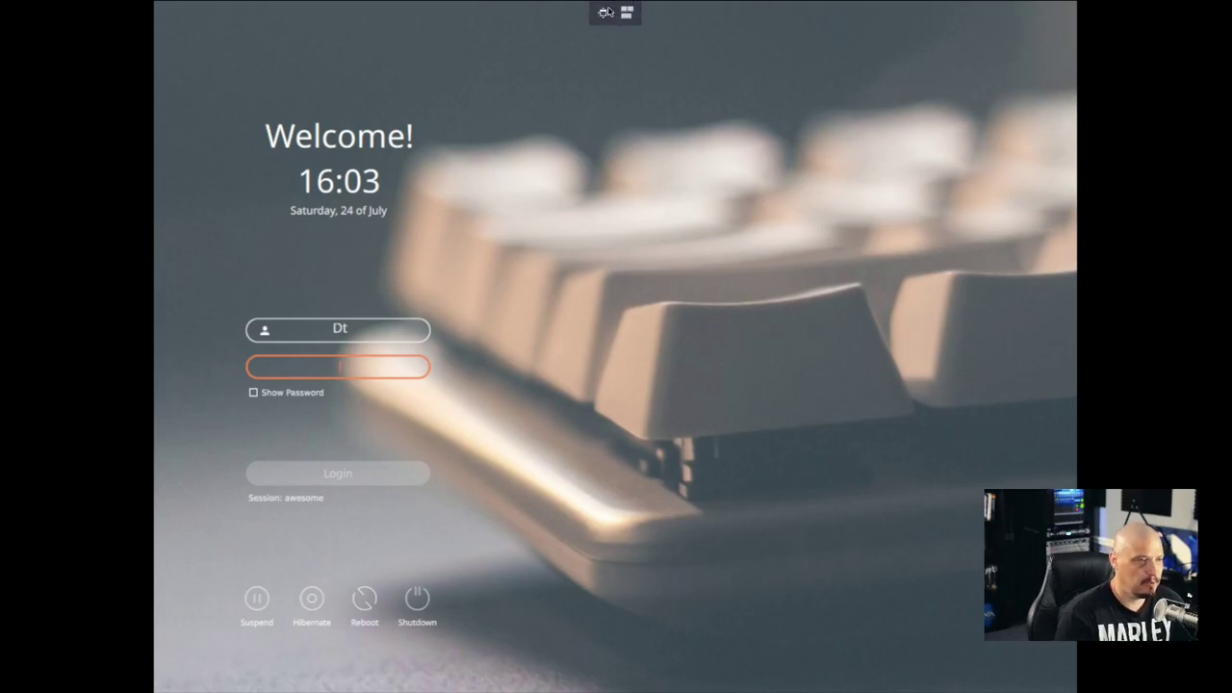
left_click(603, 13)
left_click(160, 9)
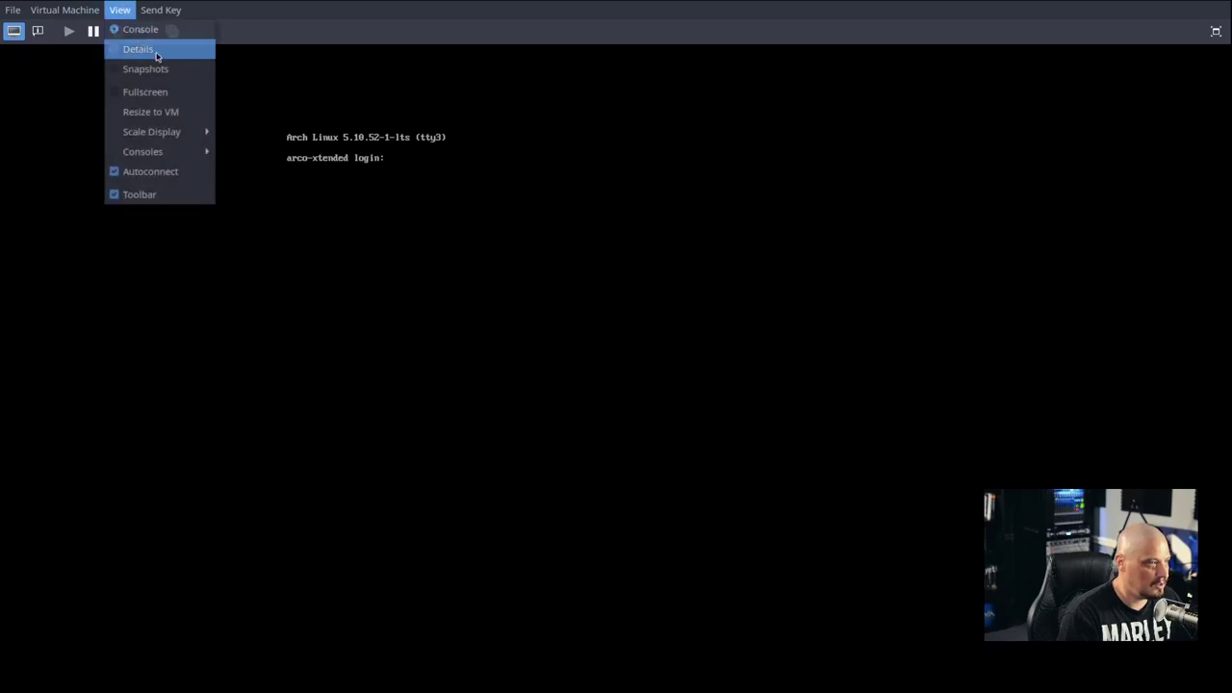
- Restore the fullscreen console, run htop on tty3 to inspect processes, then quit it
left_click(175, 90)
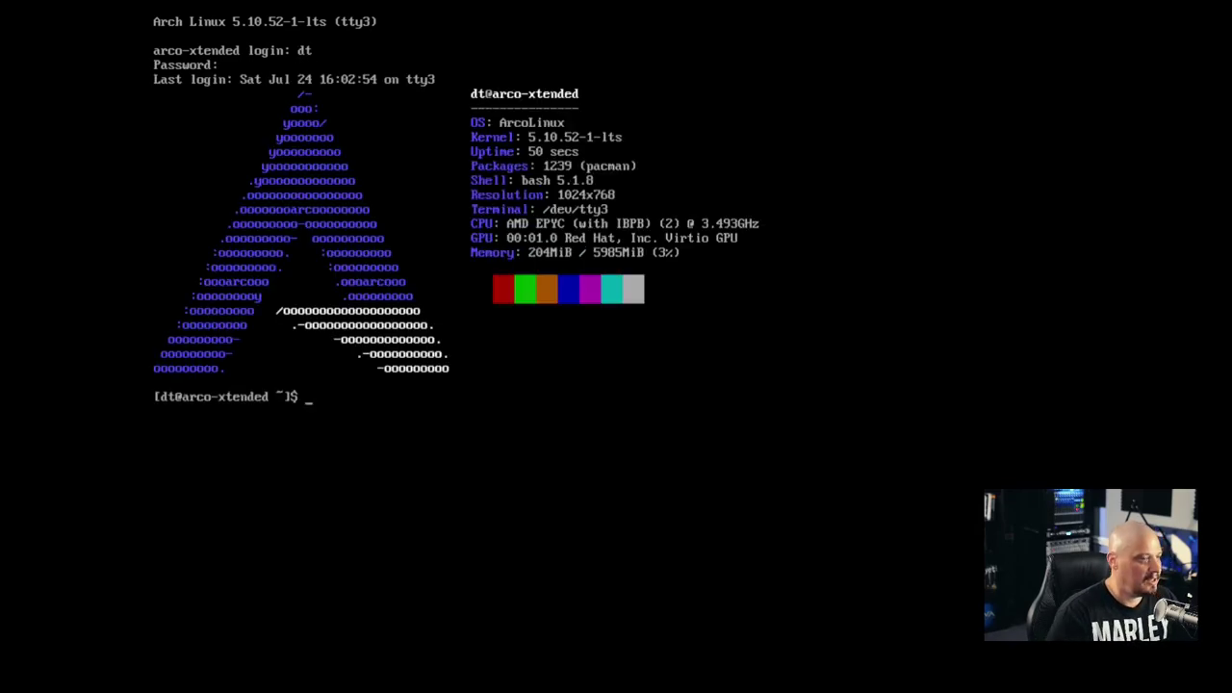
type("sudo s")
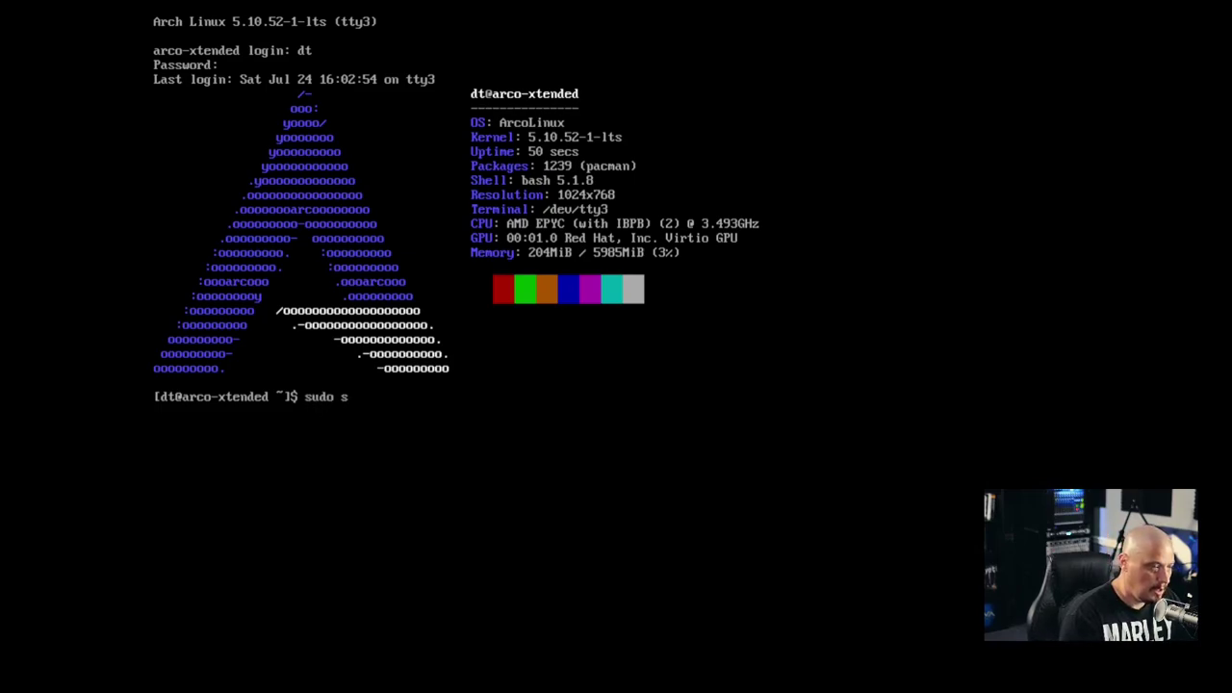
key("BackSpace")
key("BackSpace")
key("BackSpace")
key("BackSpace")
key("BackSpace")
type("htop")
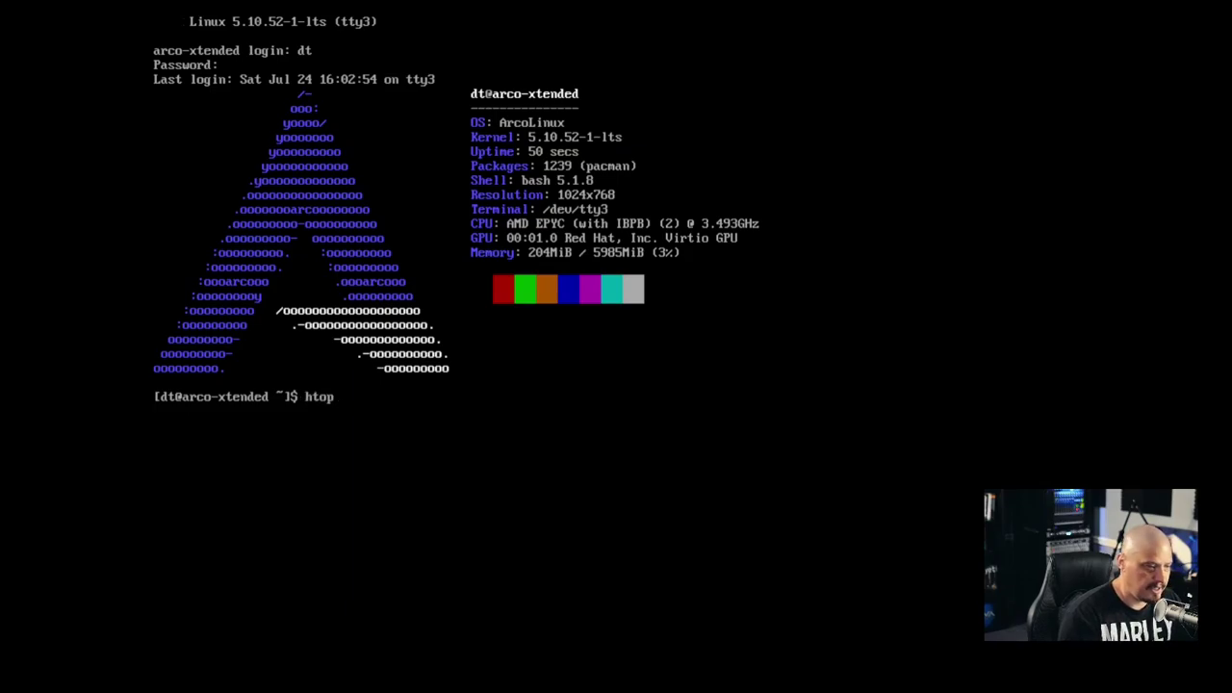
key("Return")
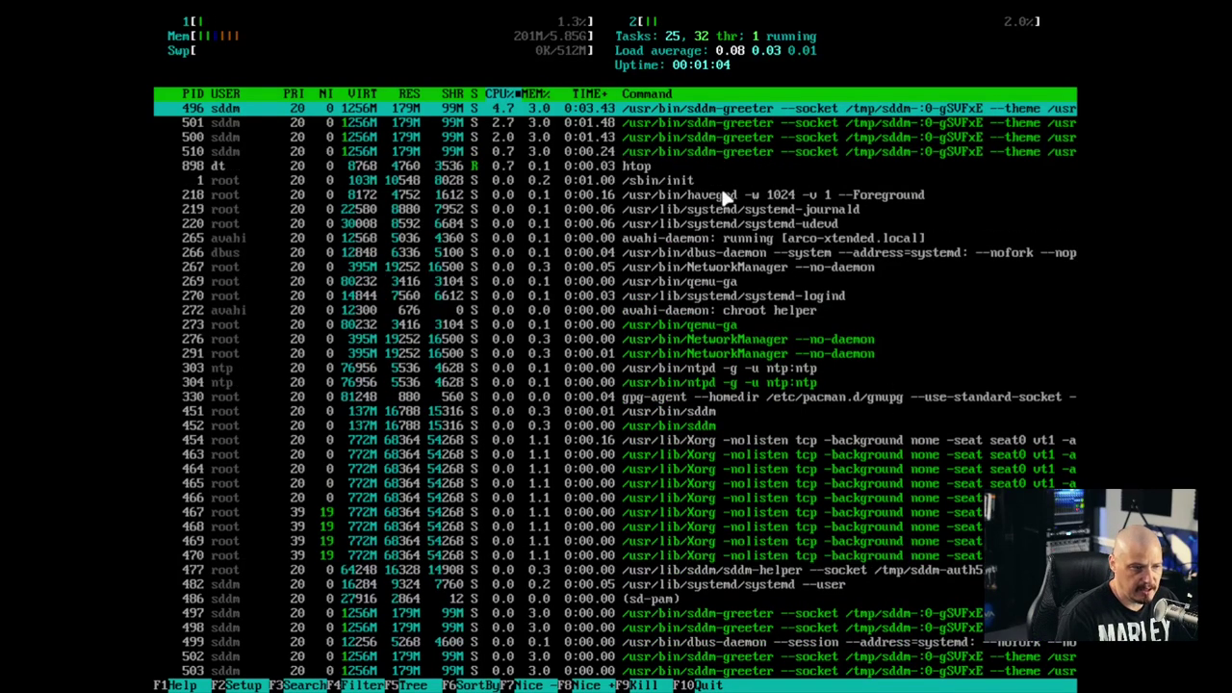
key("q")
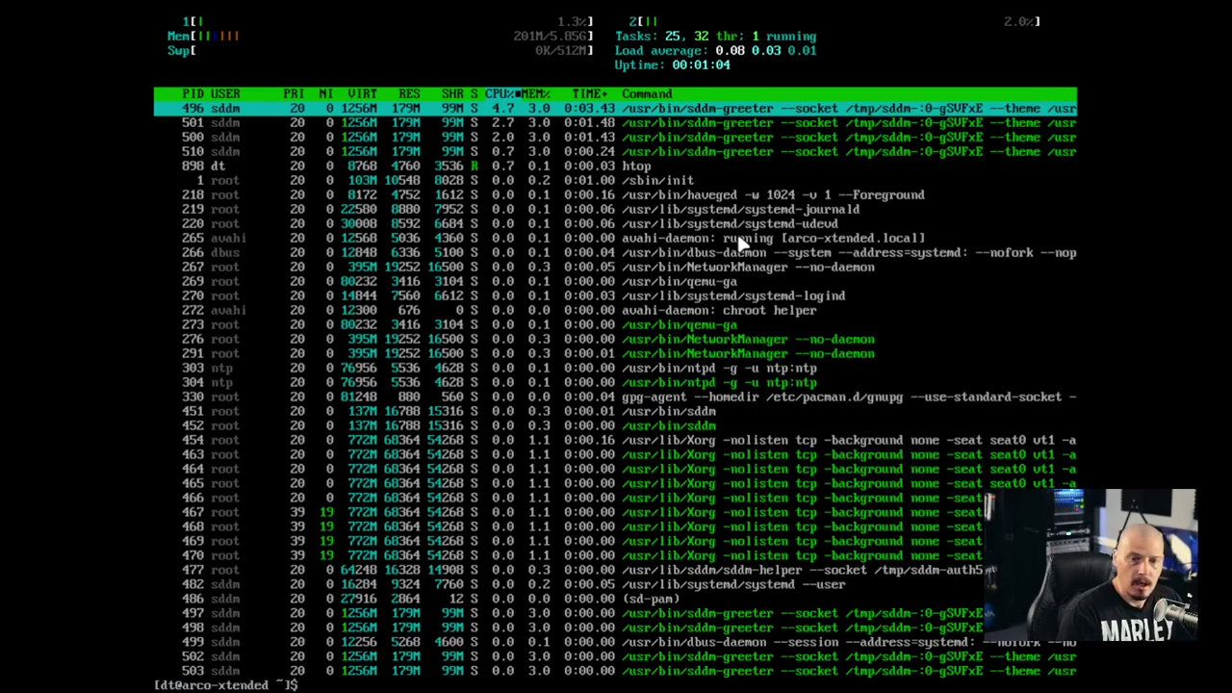
- Disable SDDM and enable LightDM with sudo systemctl, then reboot the machine
type("sudo")
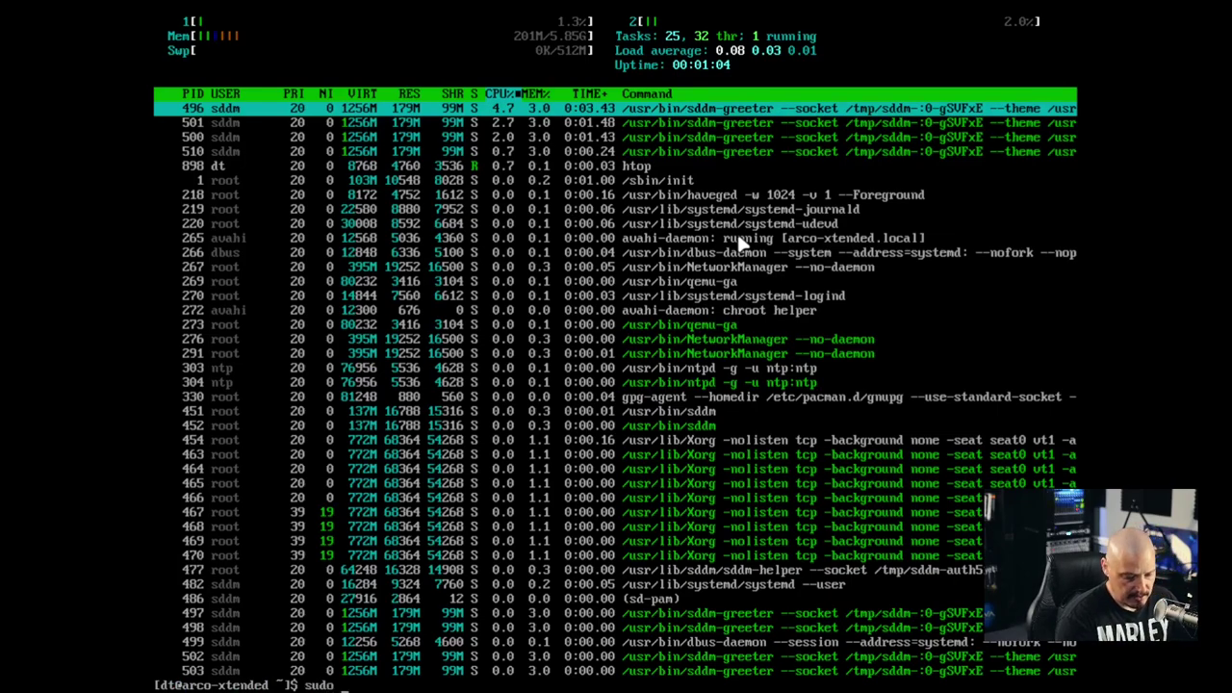
type(" systemctl")
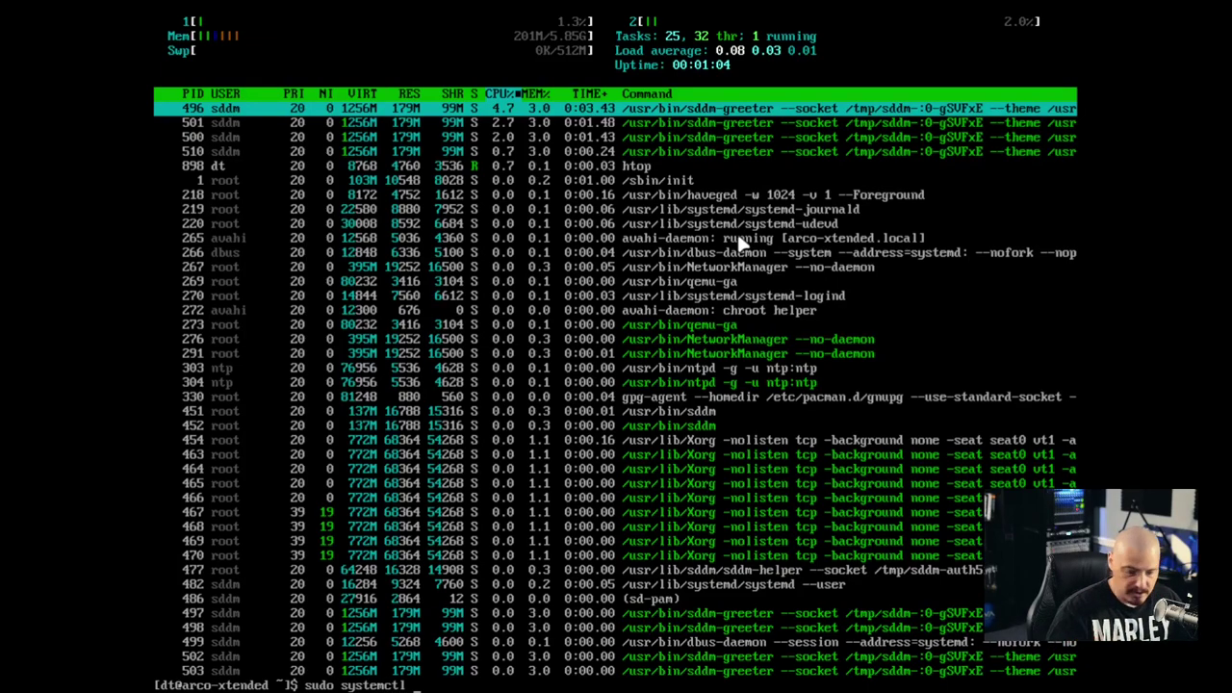
type(" disab")
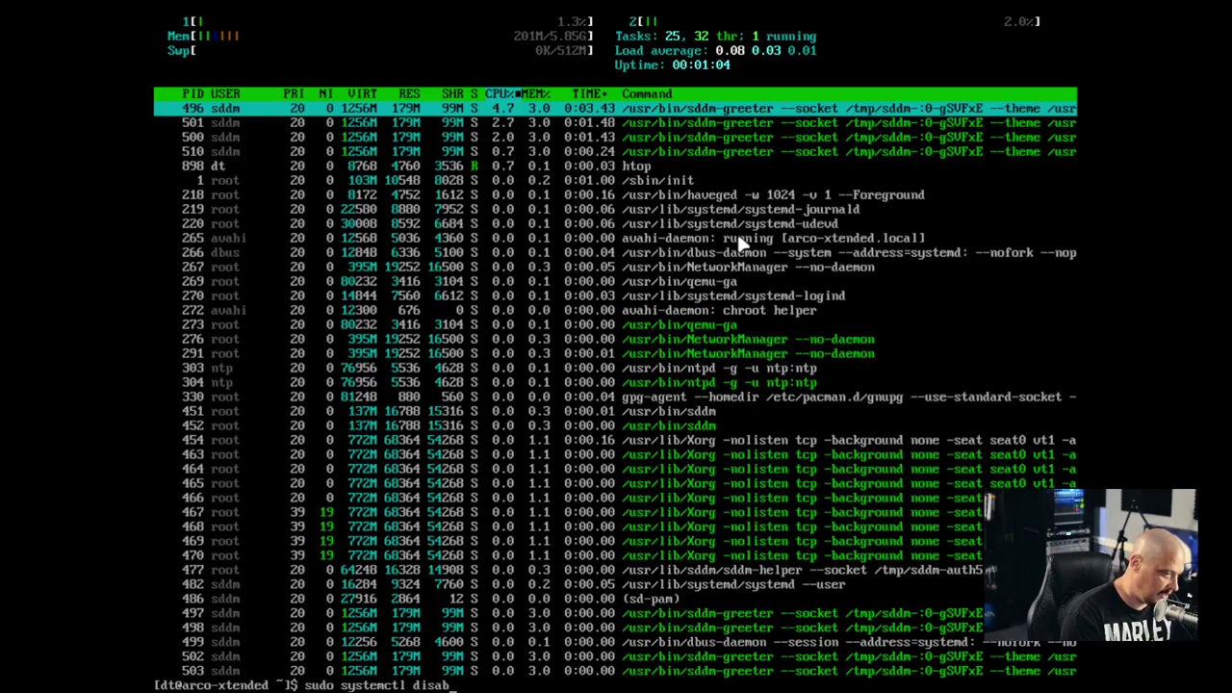
type("le sddm")
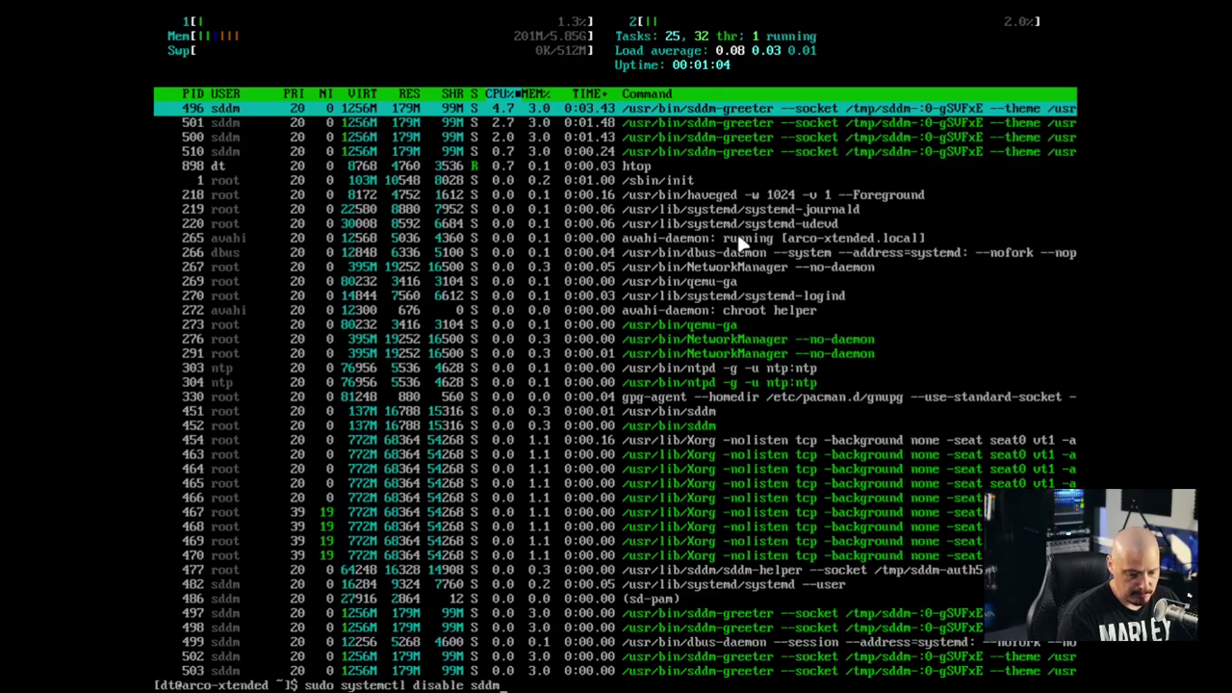
key("Return")
key("Return")
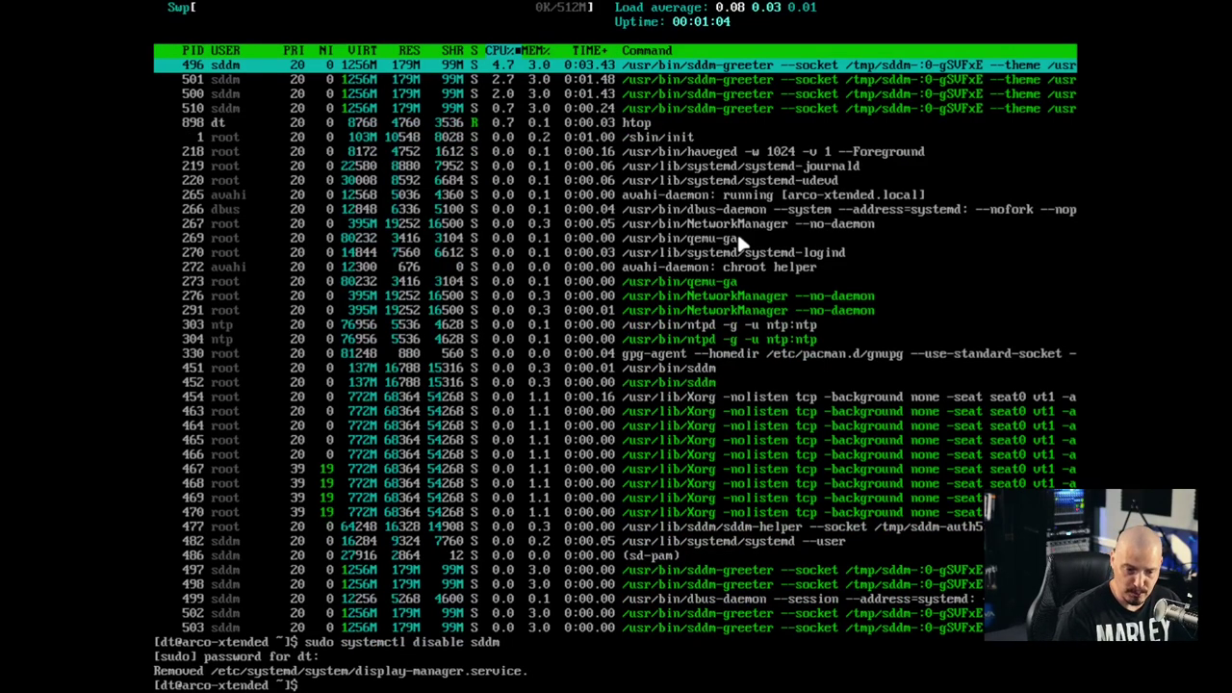
key("Up")
key("BackSpace")
key("BackSpace")
key("BackSpace")
key("BackSpace")
key("BackSpace")
key("BackSpace")
key("BackSpace")
key("BackSpace")
key("BackSpace")
key("BackSpace")
key("BackSpace")
key("BackSpace")
type("enable")
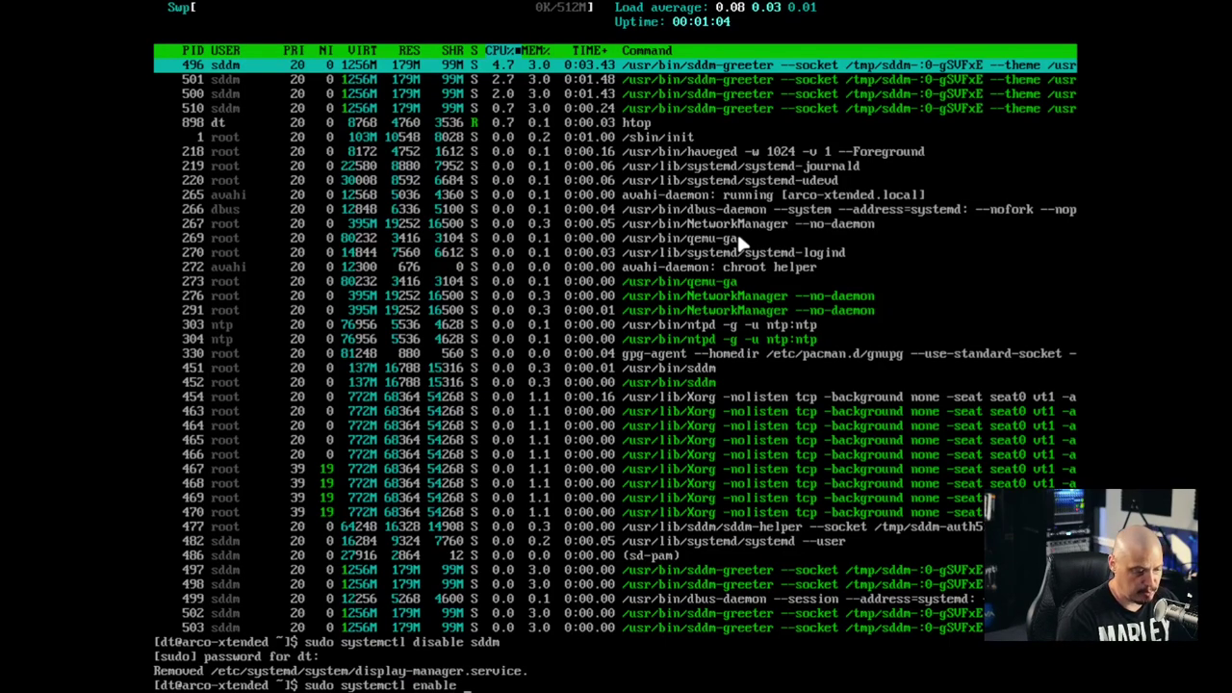
type(" lightdm")
key("Return")
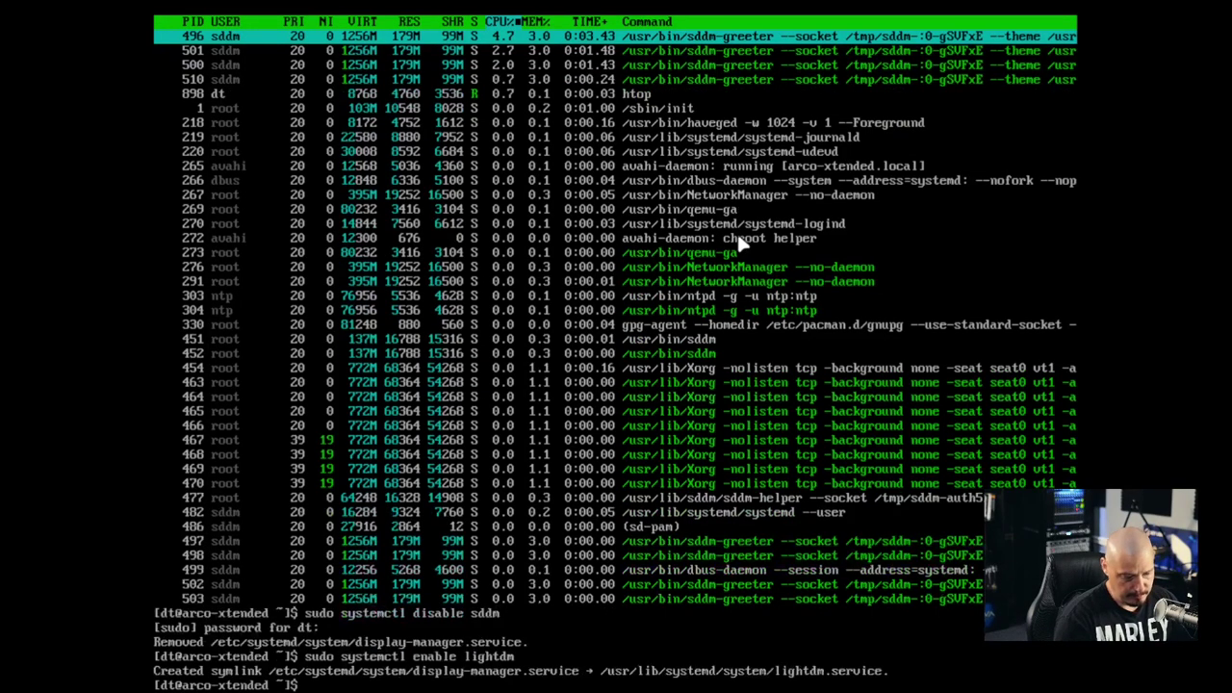
type("reboot")
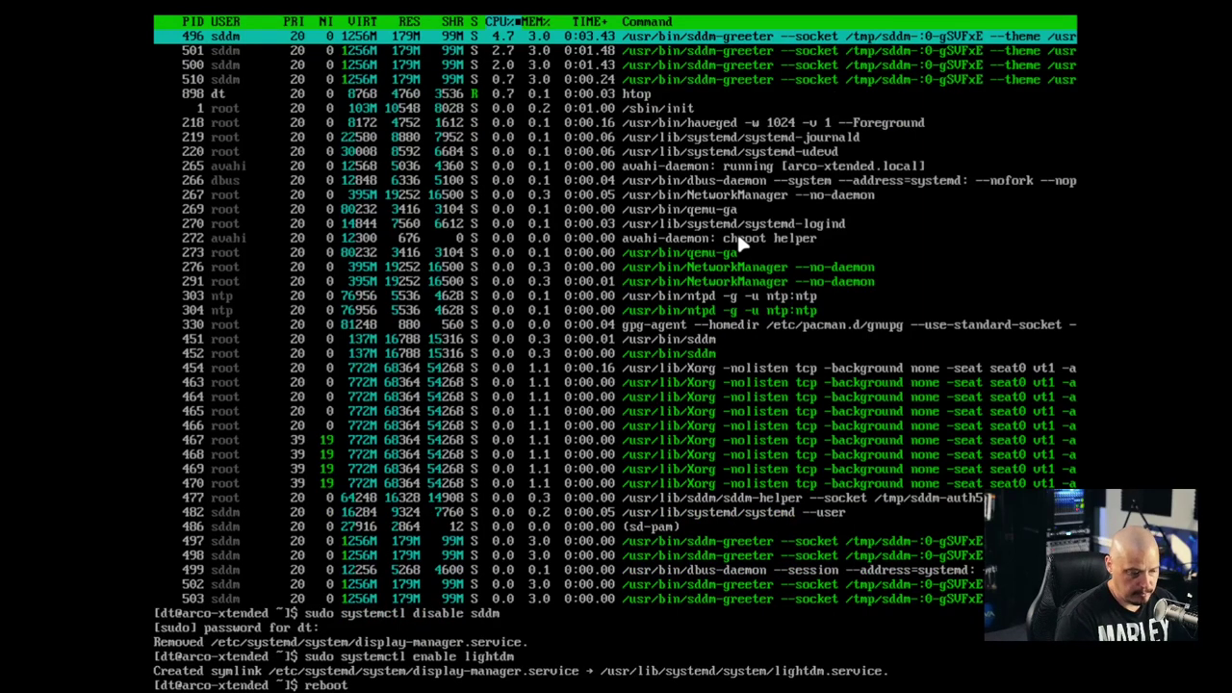
key("Return")
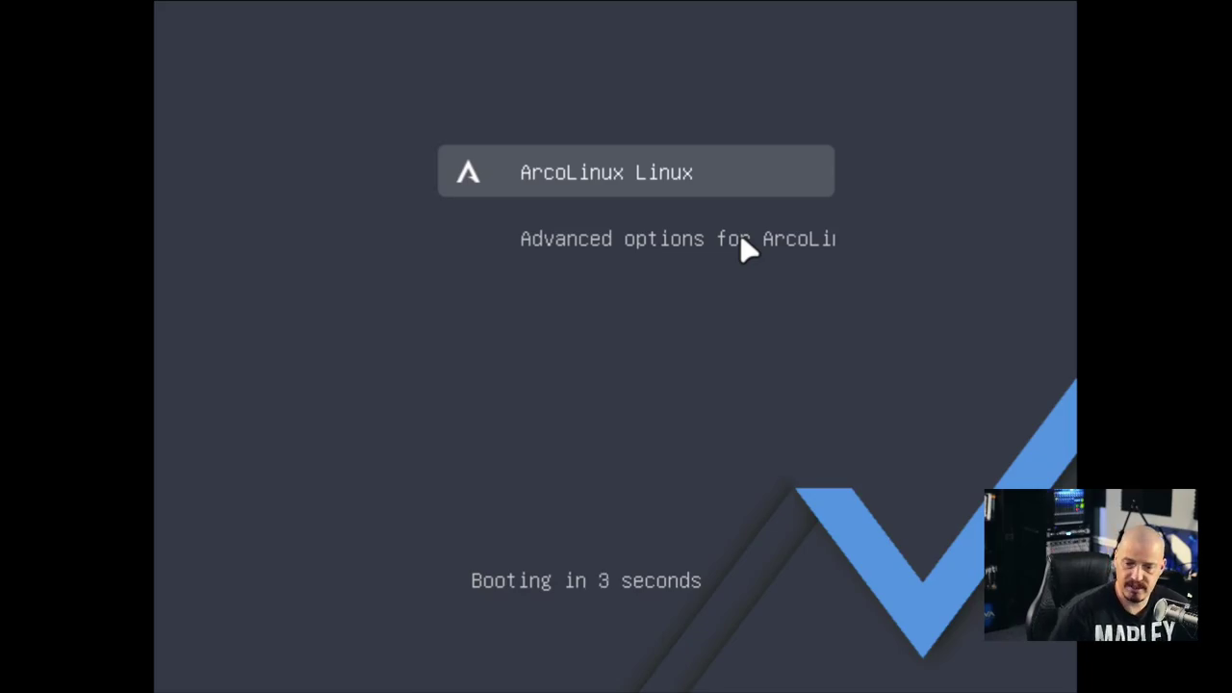
- Boot ArcoLinux straight from the GRUB menu without waiting for the countdown
key("Return")
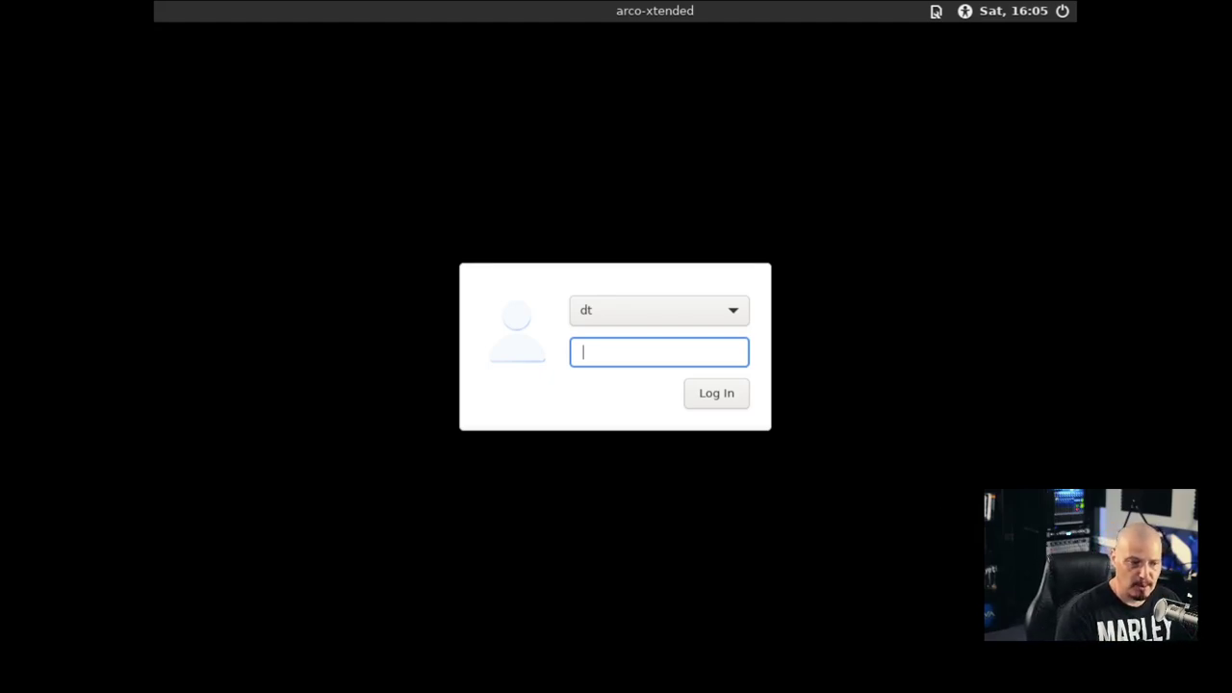
- Browse the LightDM session list twice and close it, leaving Dwm selected
left_click(938, 11)
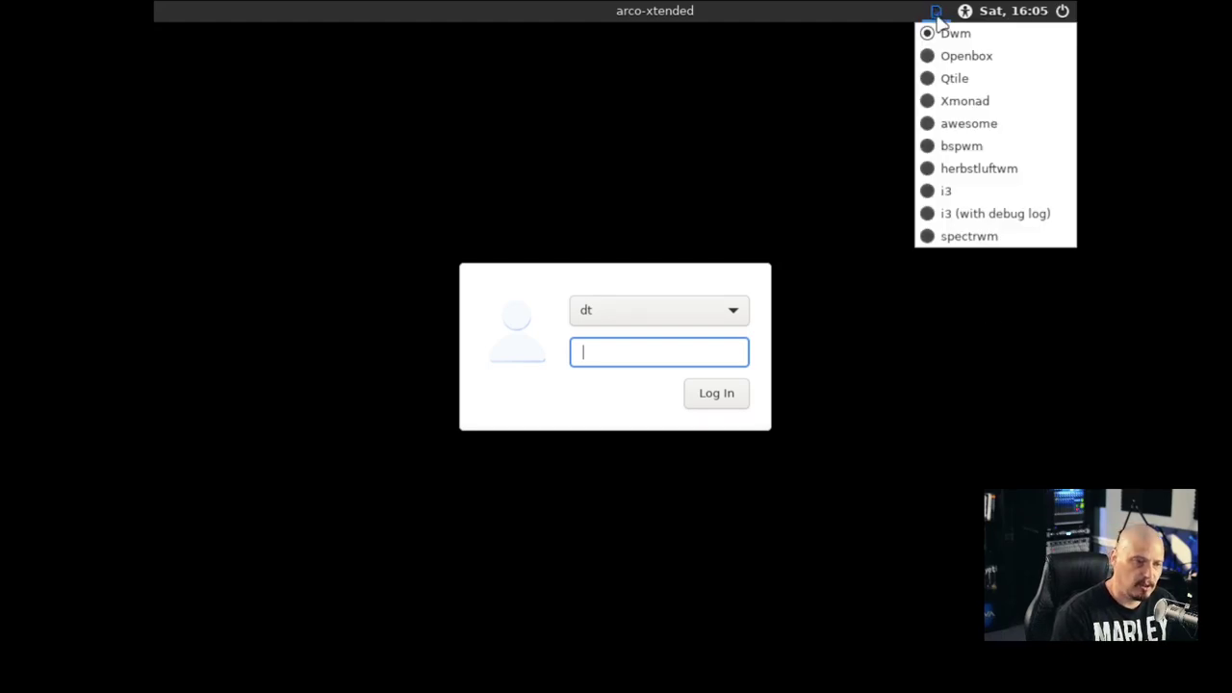
left_click(650, 355)
left_click(934, 18)
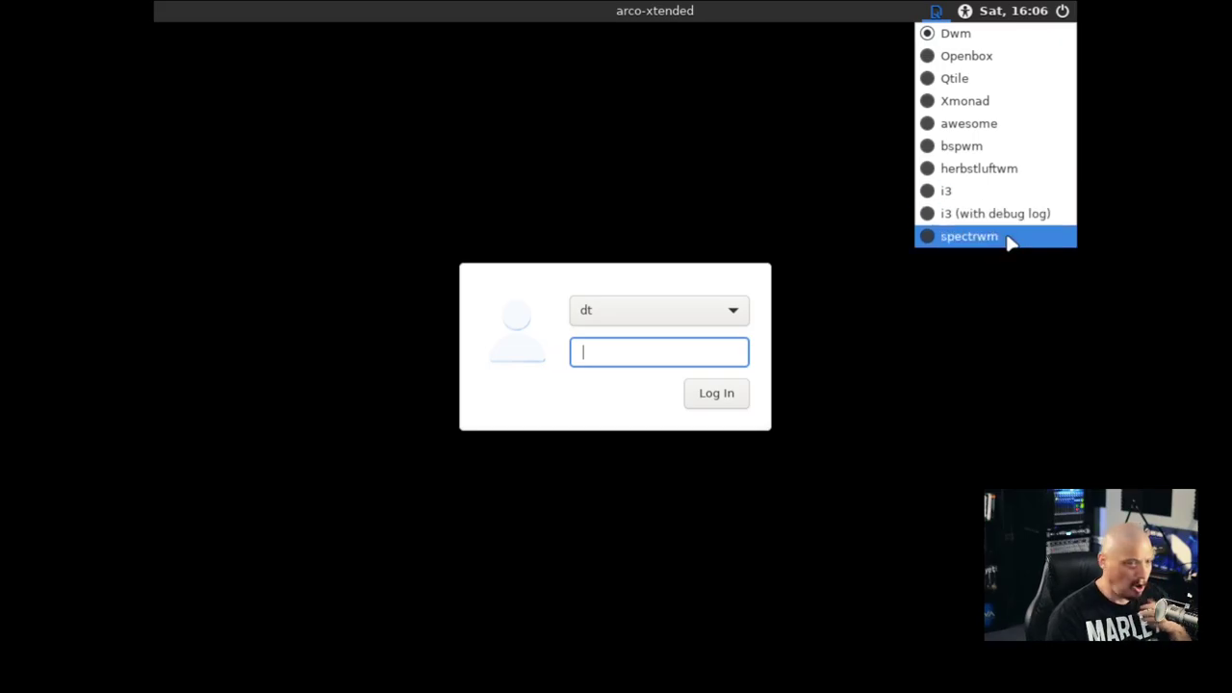
left_click(671, 353)
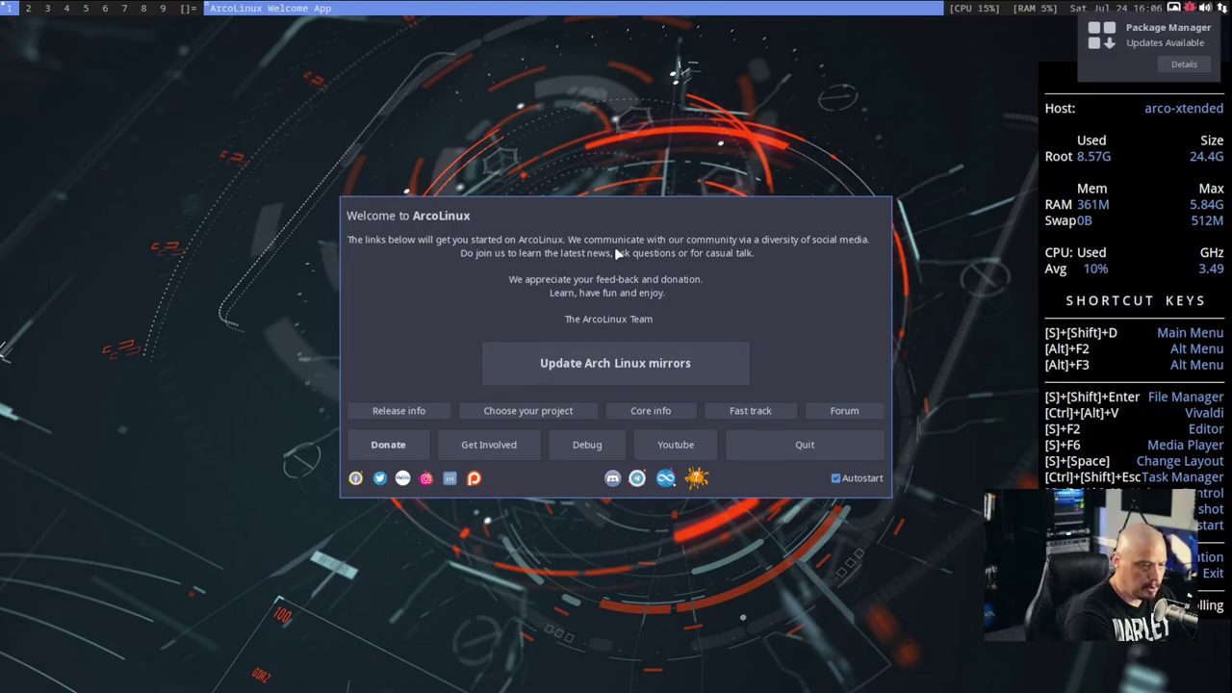
- Close the Welcome App with Super+Q and open a urxvt terminal with Super+Enter
key("super+q")
key("super+Return")
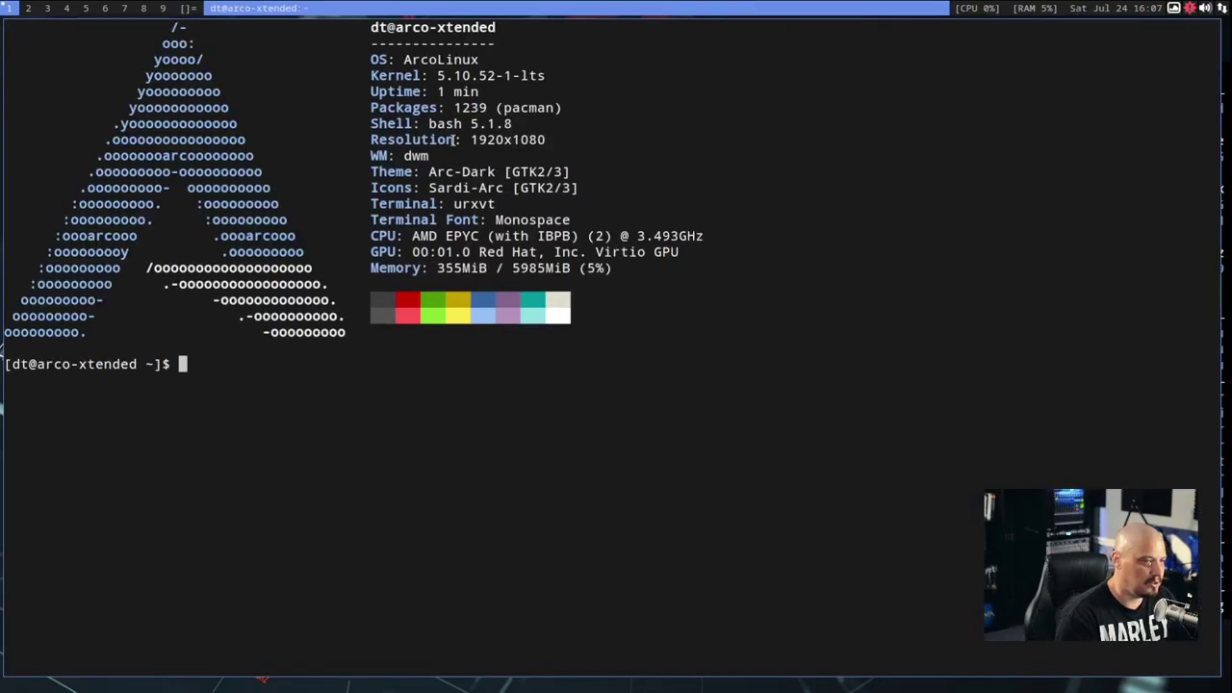
- Launch Alacritty from the dmenu launcher beside the urxvt terminal
double_click(480, 205)
left_click(565, 426)
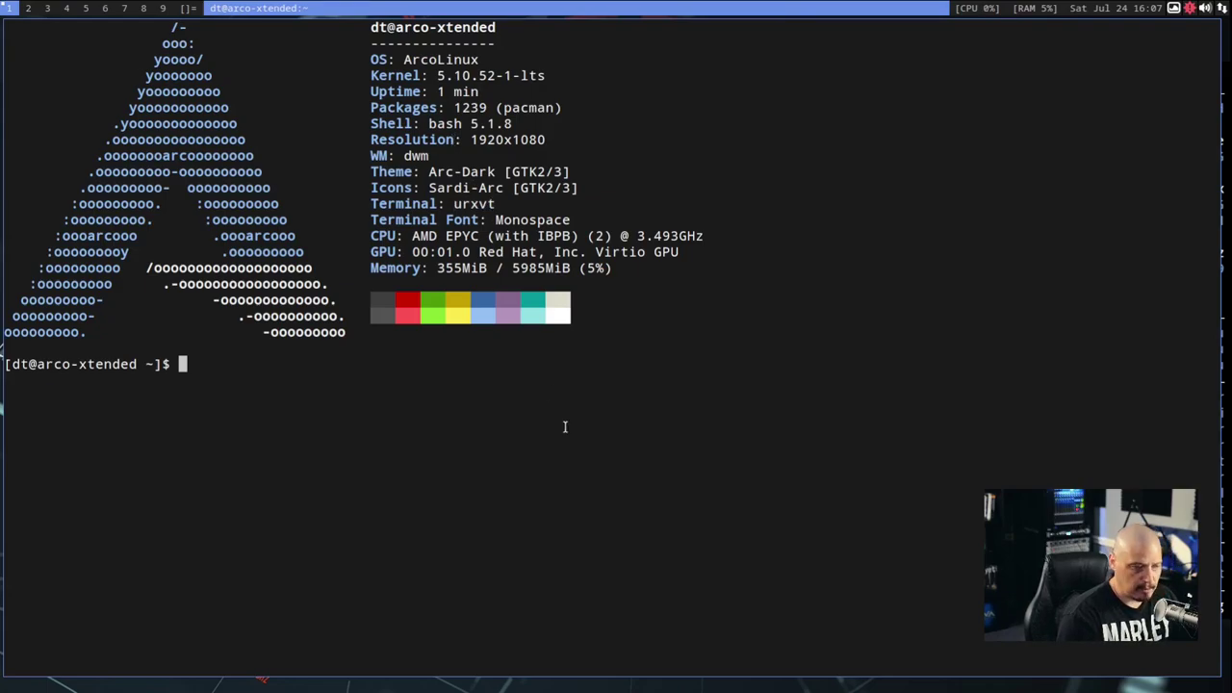
key("super+shift+Return")
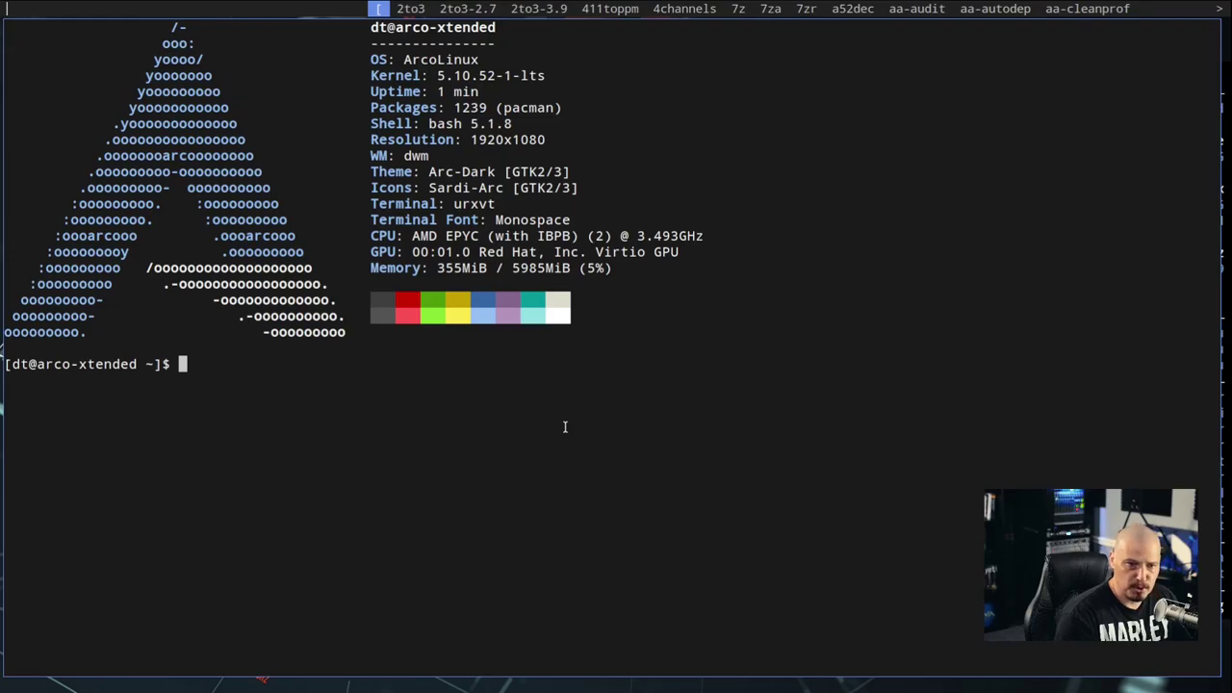
type("alac")
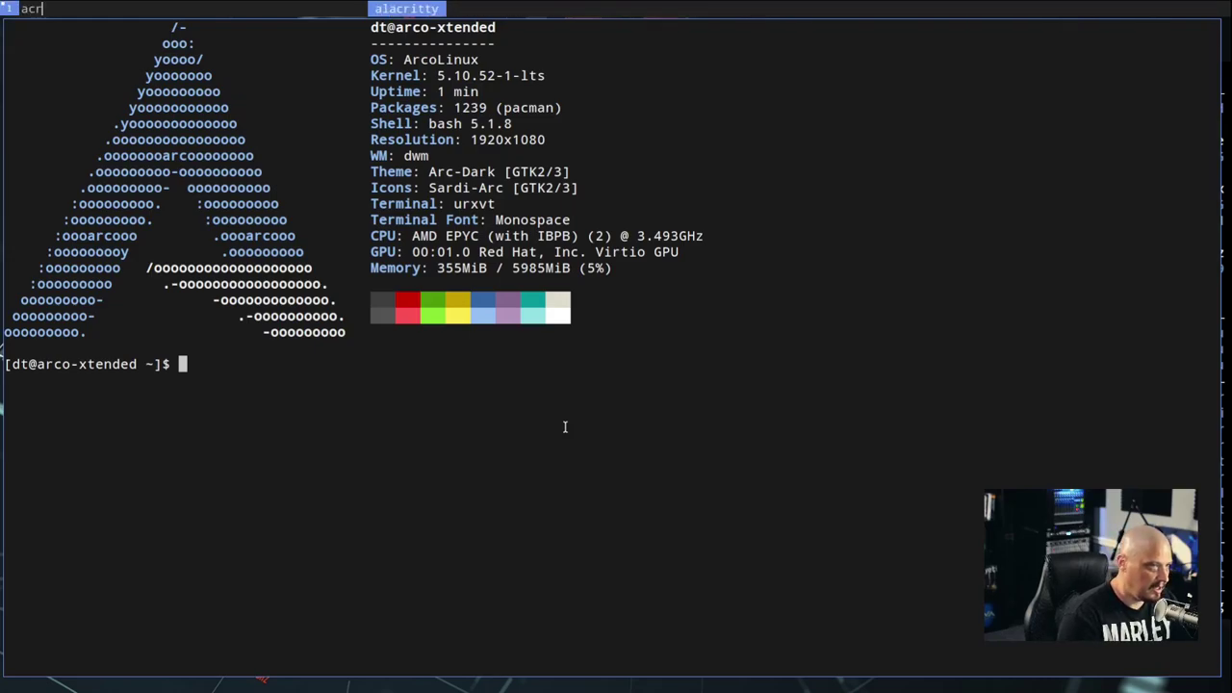
key("Return")
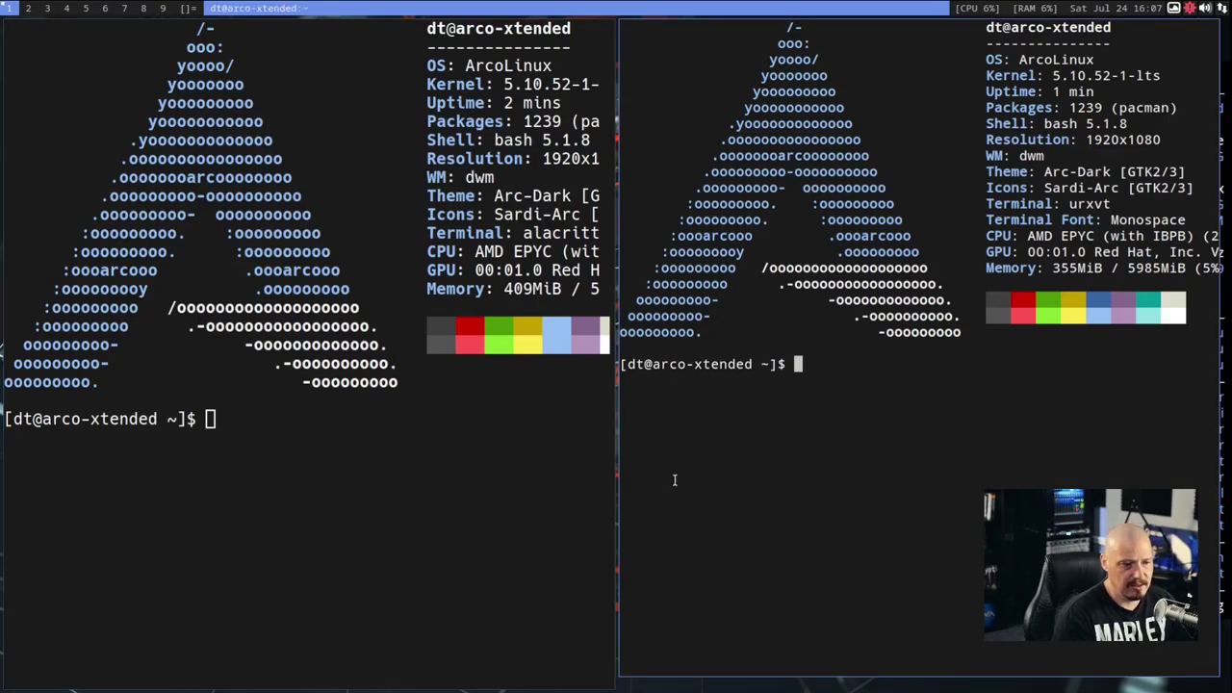
- Focus the Alacritty terminal and close it, then close the urxvt terminal
key("super+j")
key("super+j")
key("super+j")
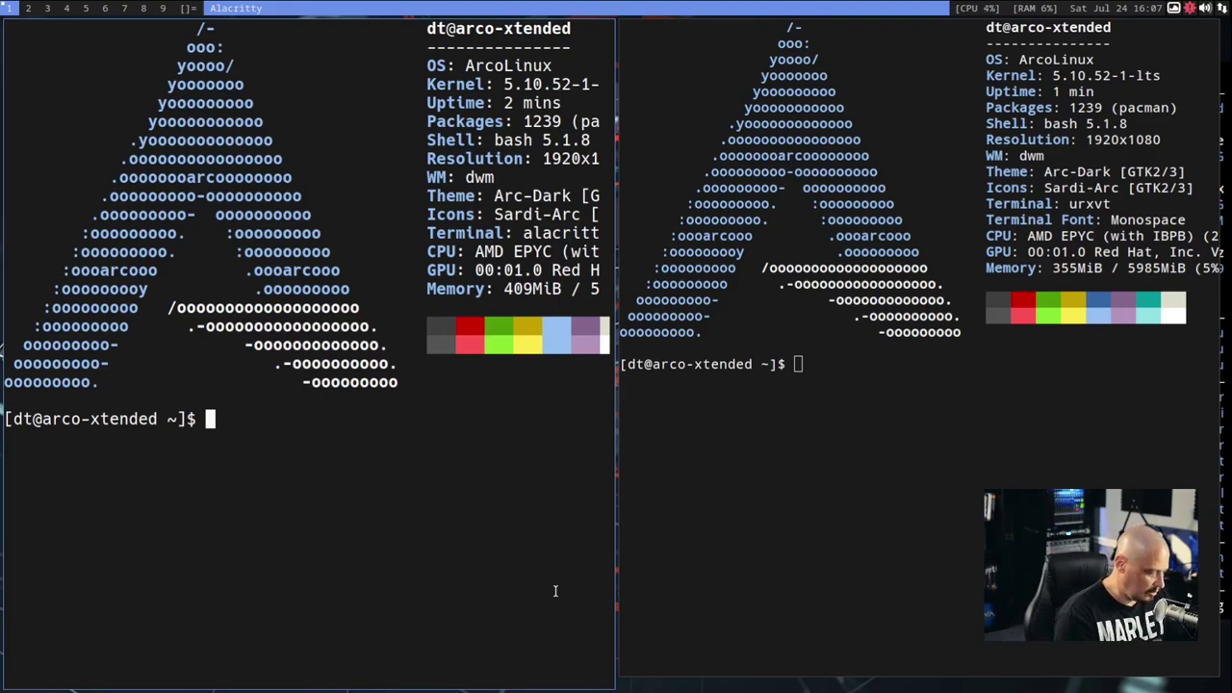
type("c")
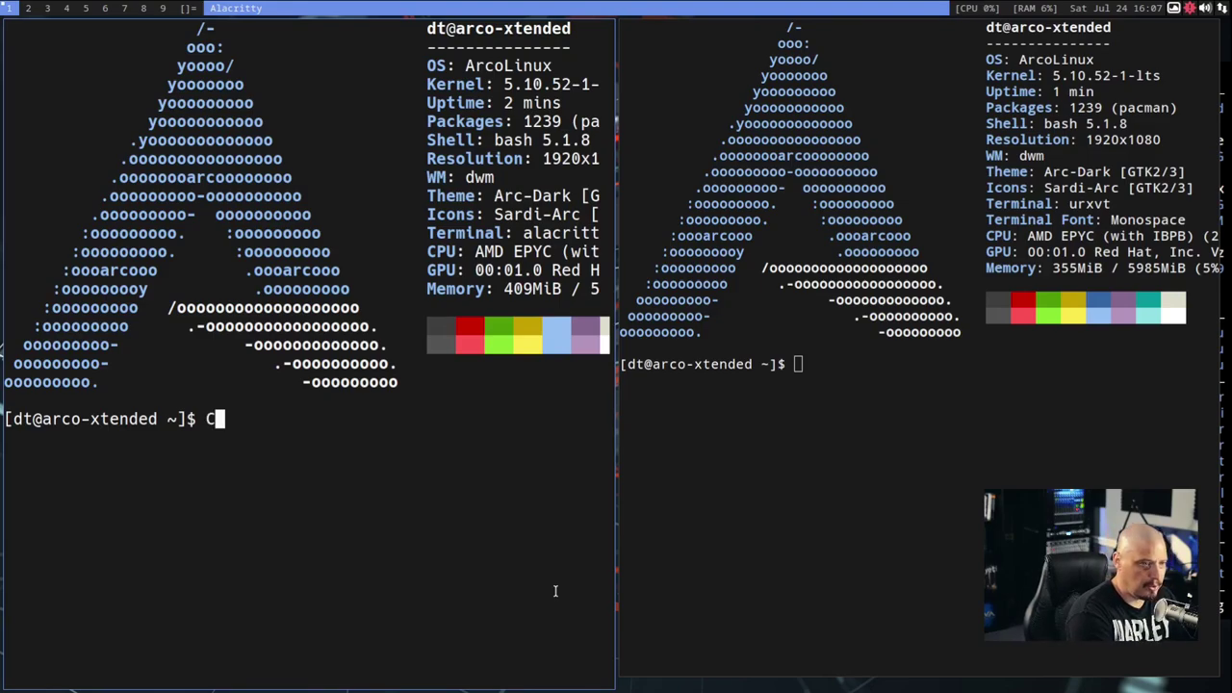
key("super+shift+c")
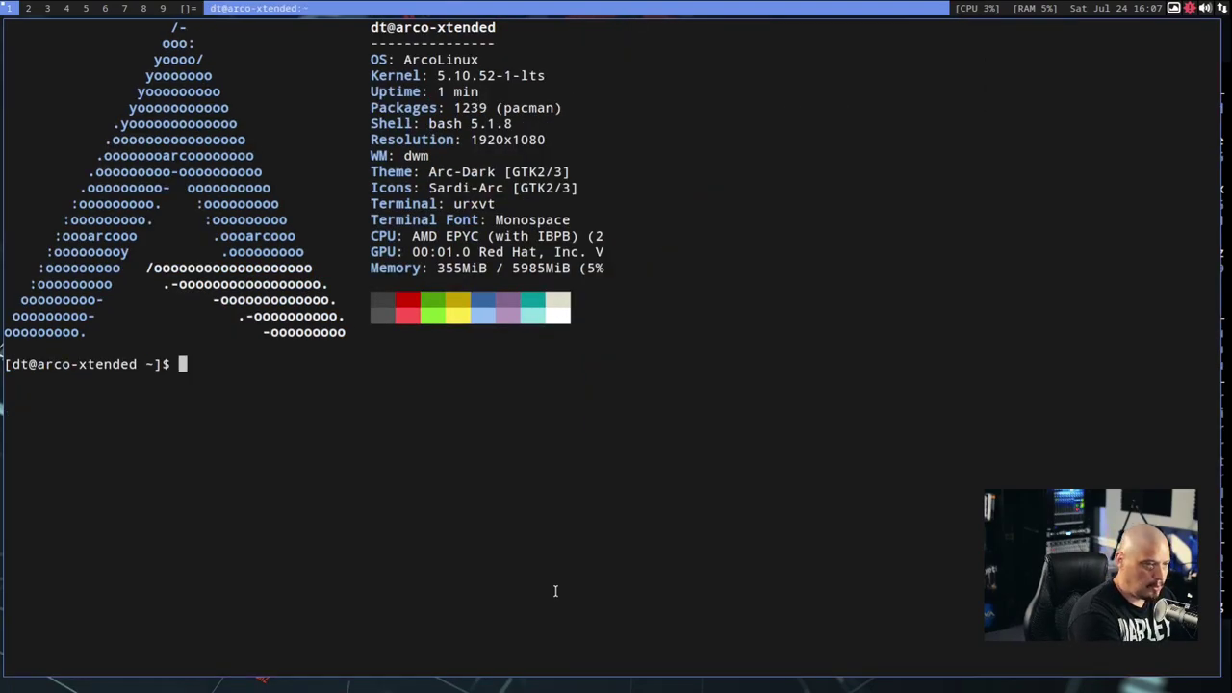
key("super+shift+c")
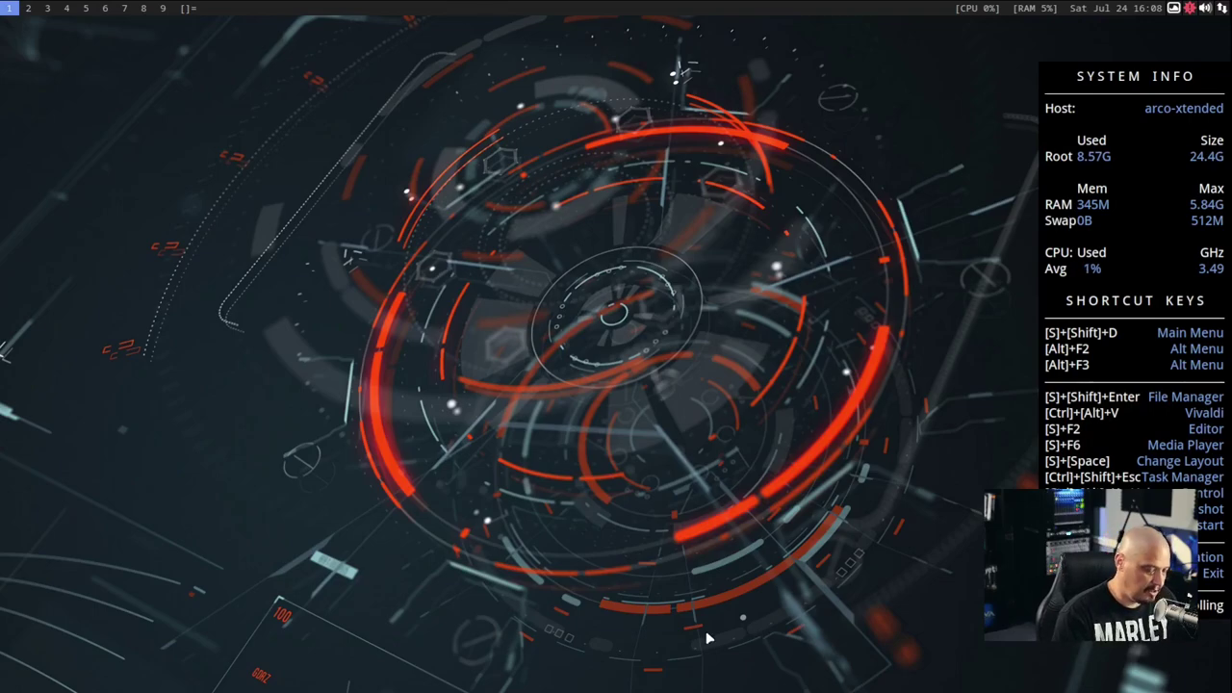
- Tile terminals, dismiss the launcher, close all terminals, and bring up ArcoLinux Logout
key("super+Return")
key("super+Return")
key("super+Return")
key("super+Return")
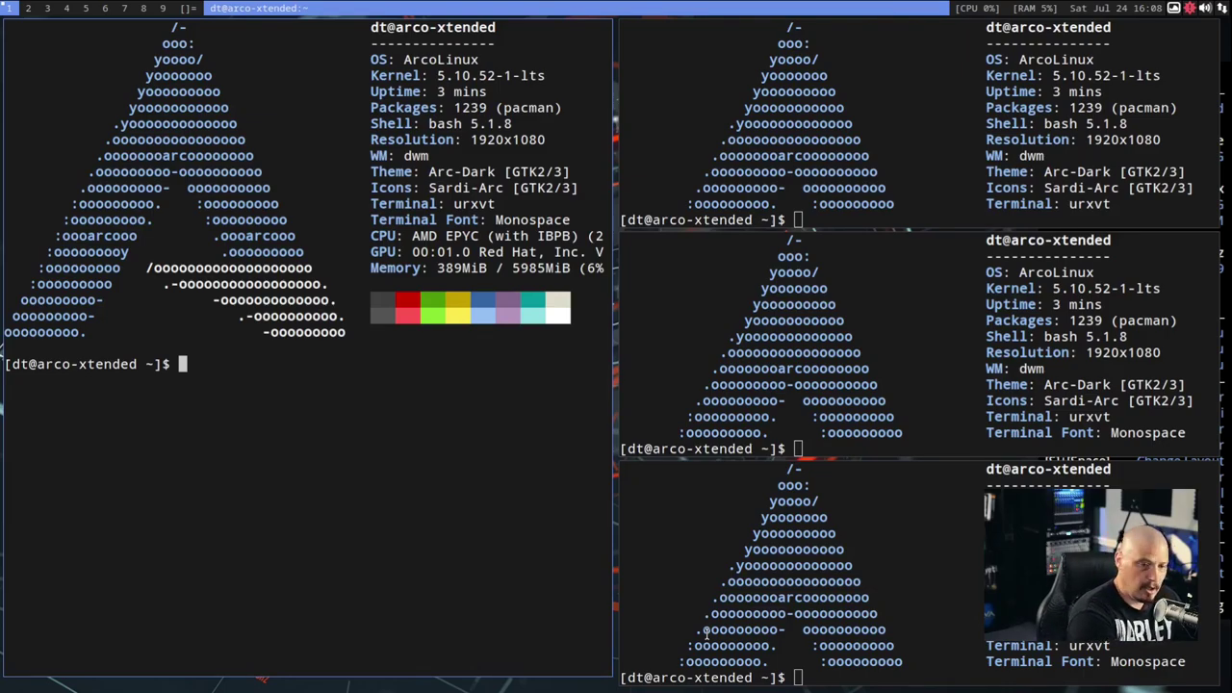
key("super+p")
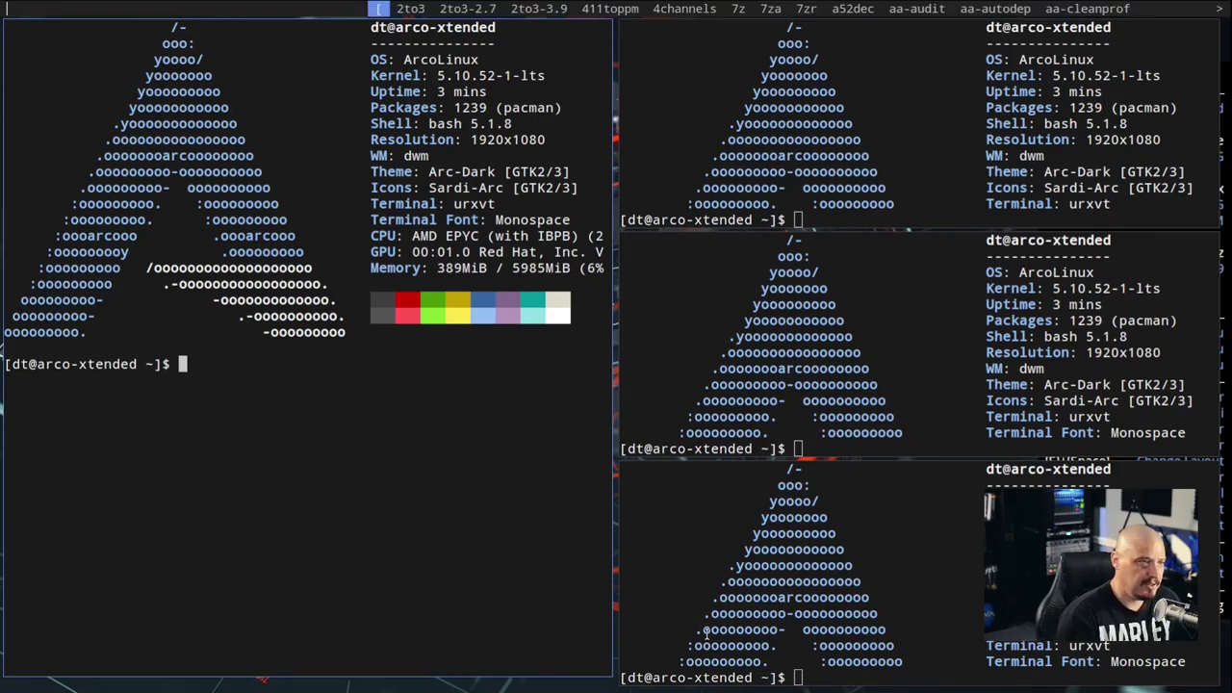
key("Escape")
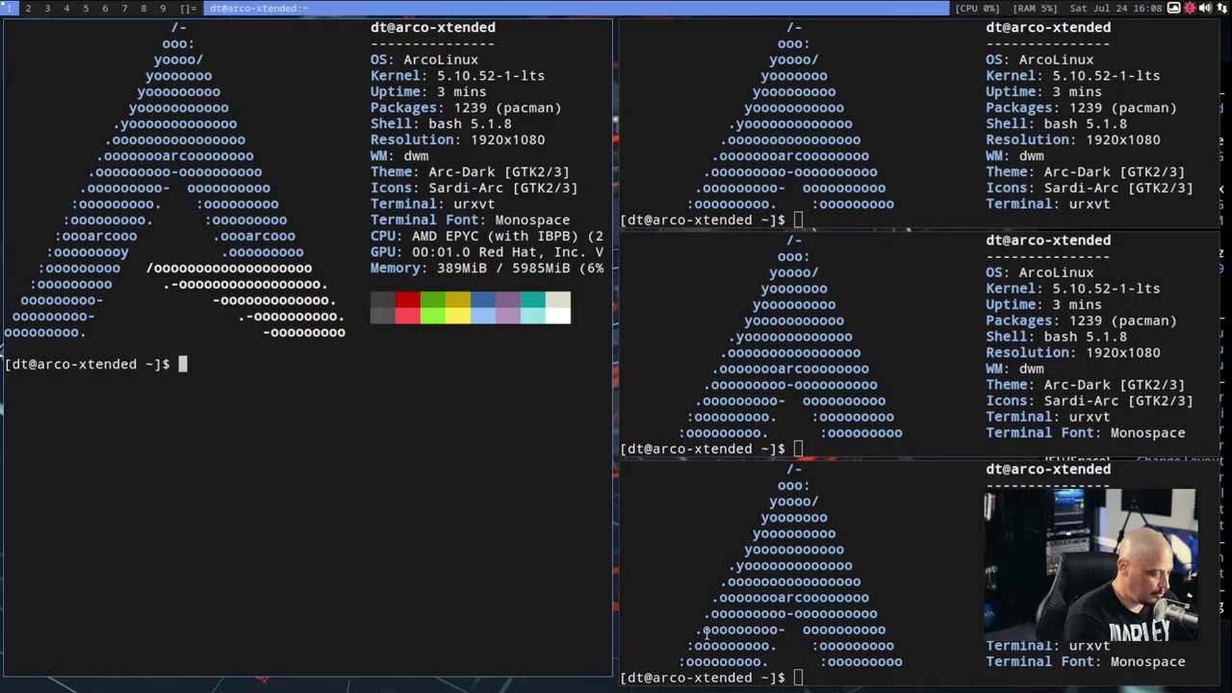
key("super+q")
key("super+q")
key("super+q")
key("super+q")
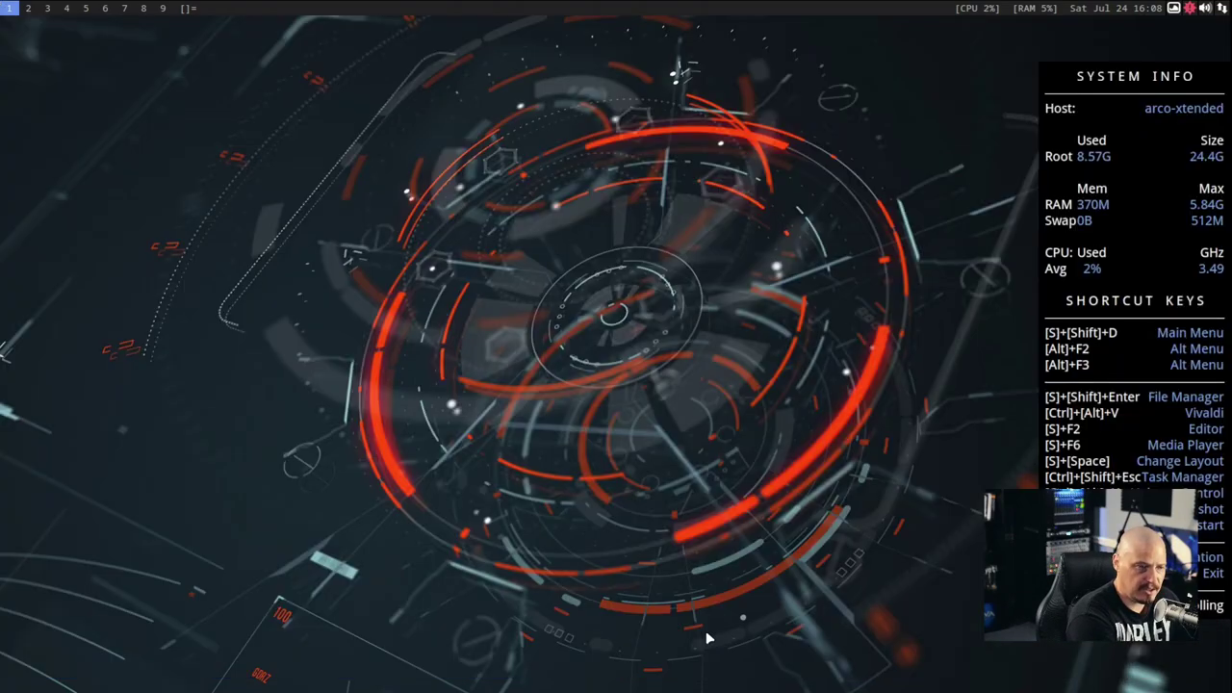
key("super+x")
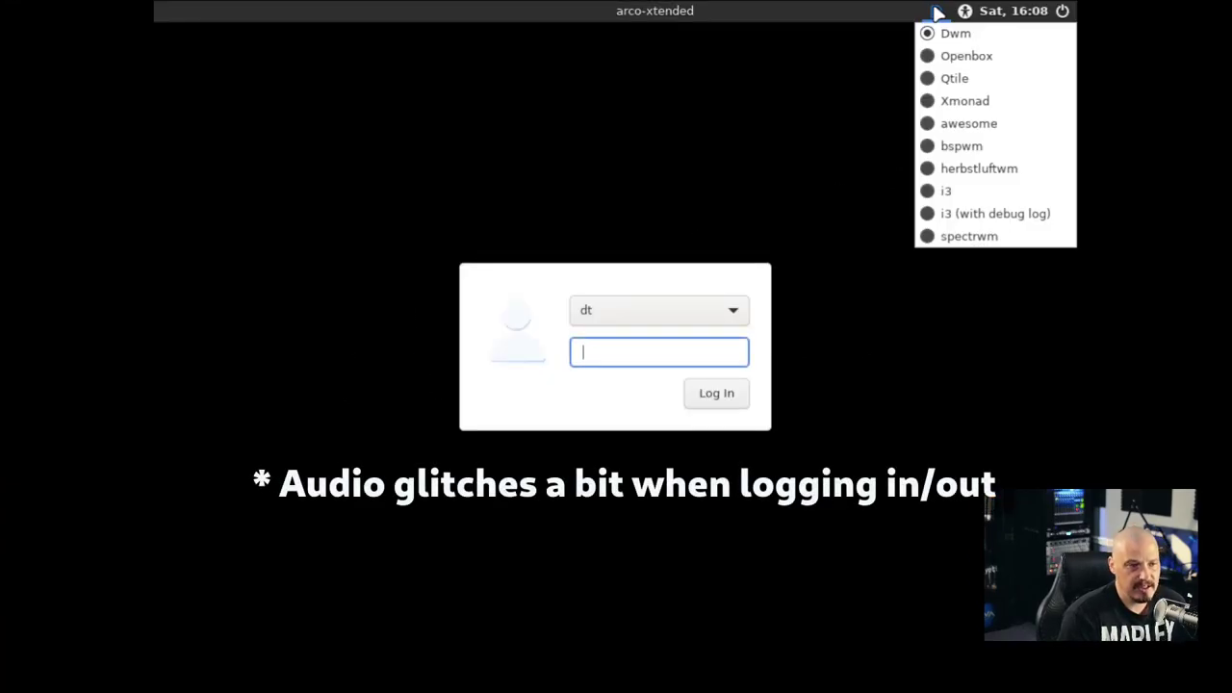
- Choose the Qtile session and log in with the account password
left_click(946, 78)
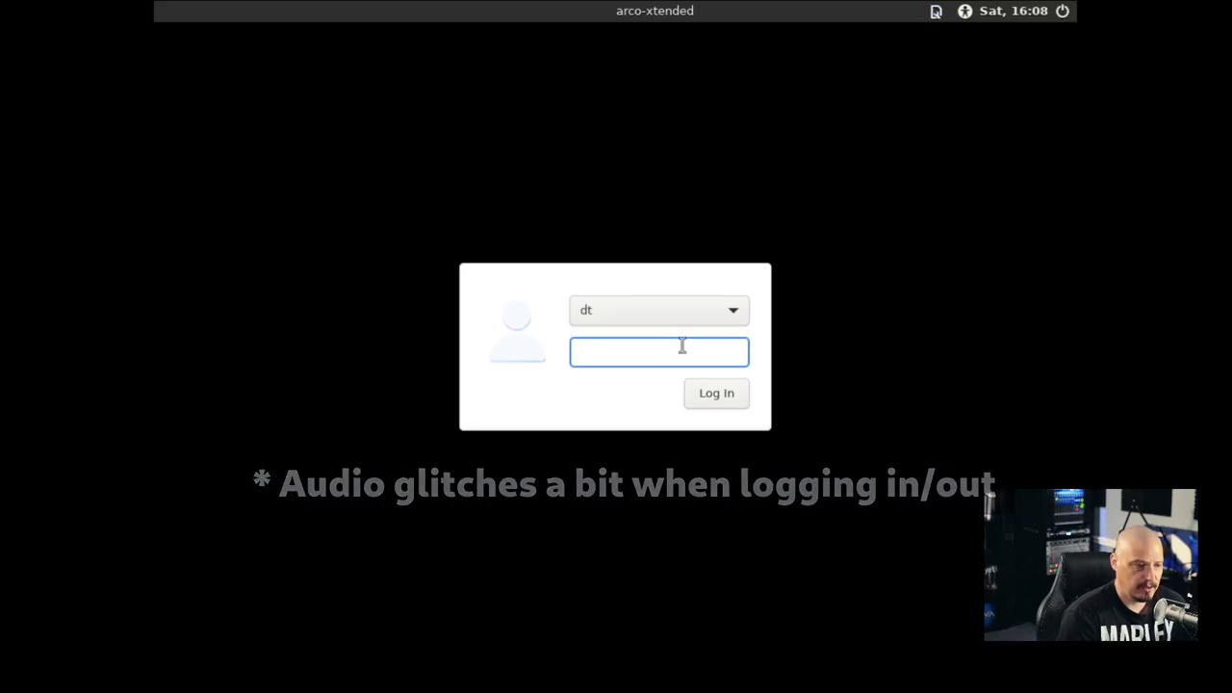
type("**")
key("Return")
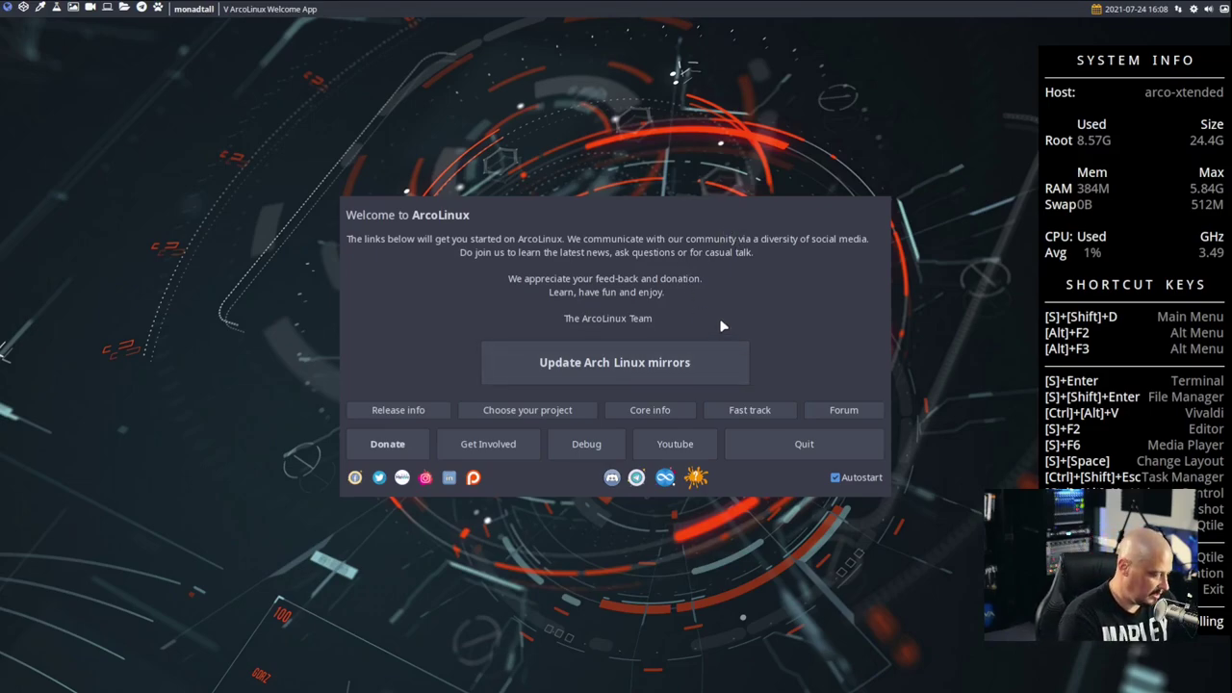
- Close the welcome window, tile five test terminals, then close them all
key("super+q")
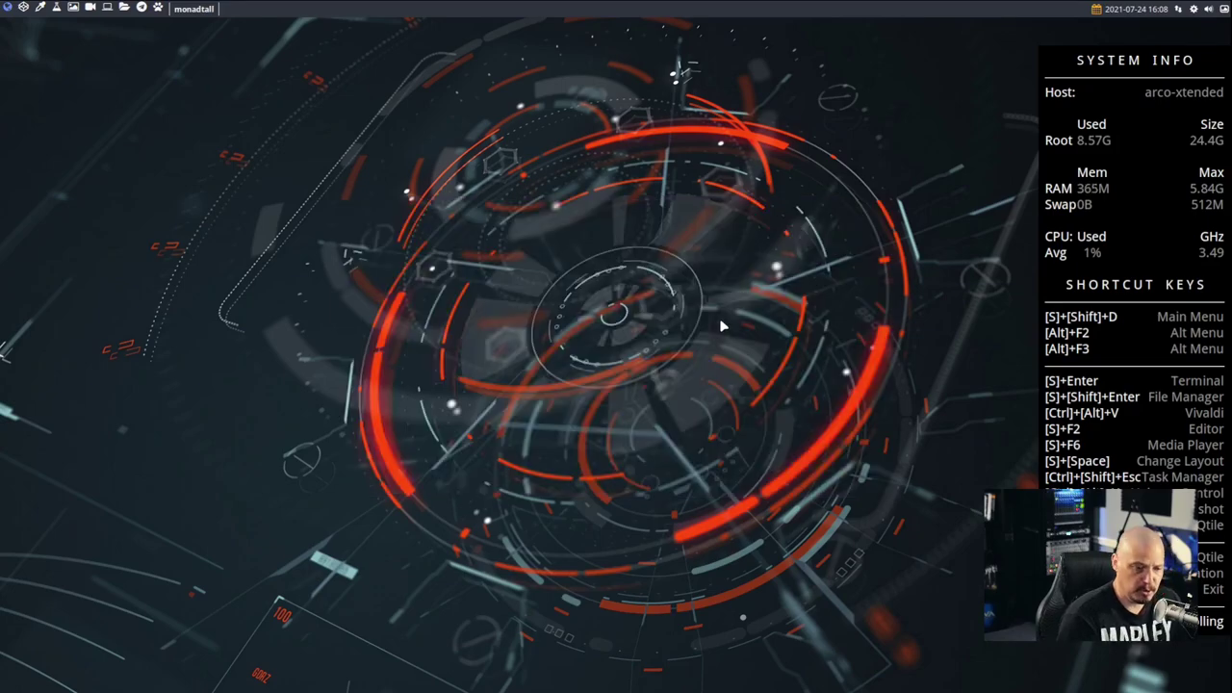
key("super+Return")
key("super+Return")
key("super+Return")
key("super+Return")
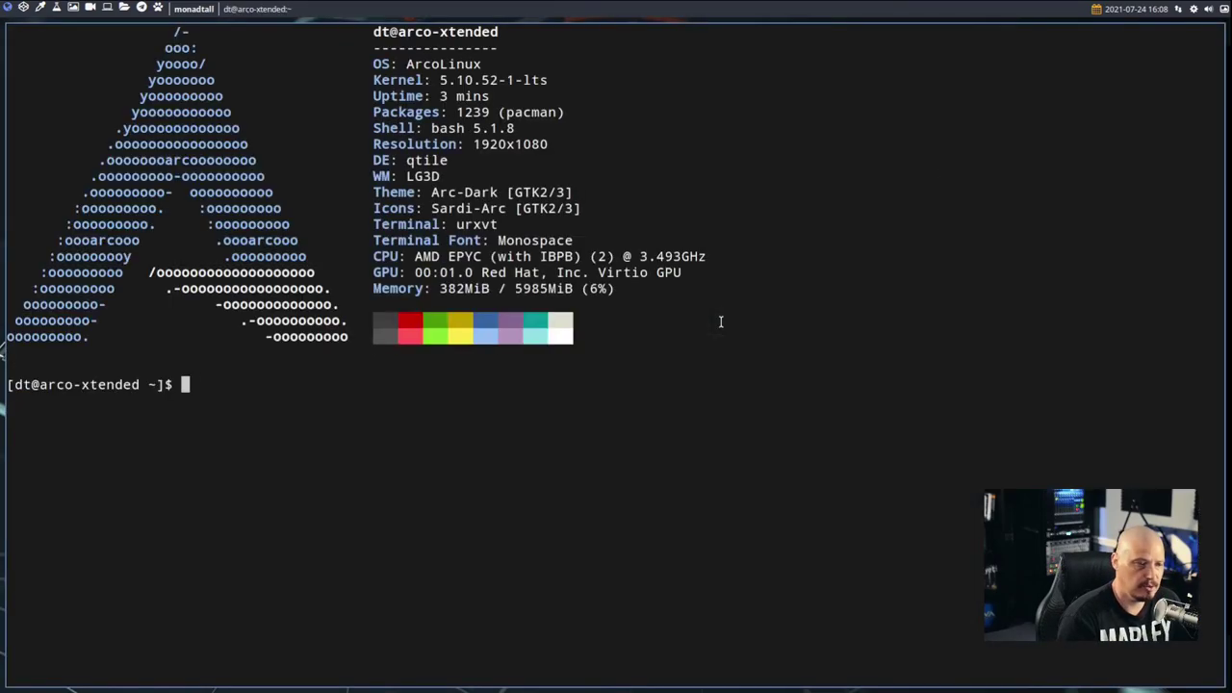
key("super+Return")
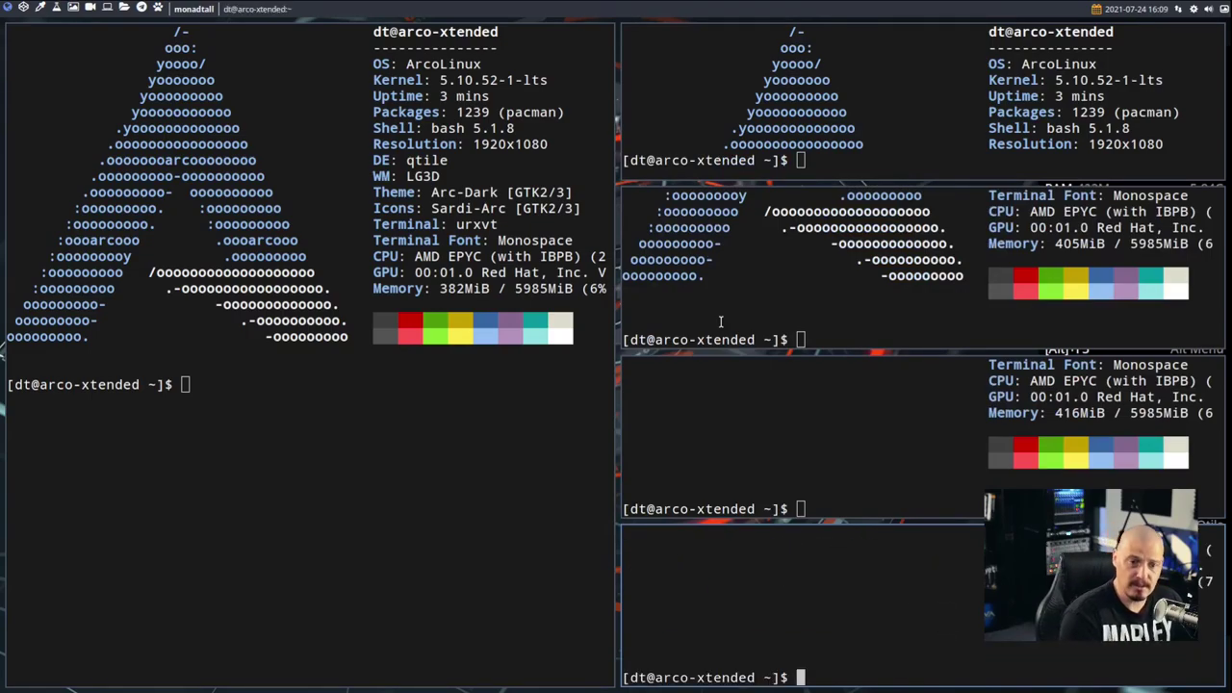
key("super+shift+c")
key("super+shift+c")
key("super+shift+c")
key("super+shift+c")
key("super+shift+c")
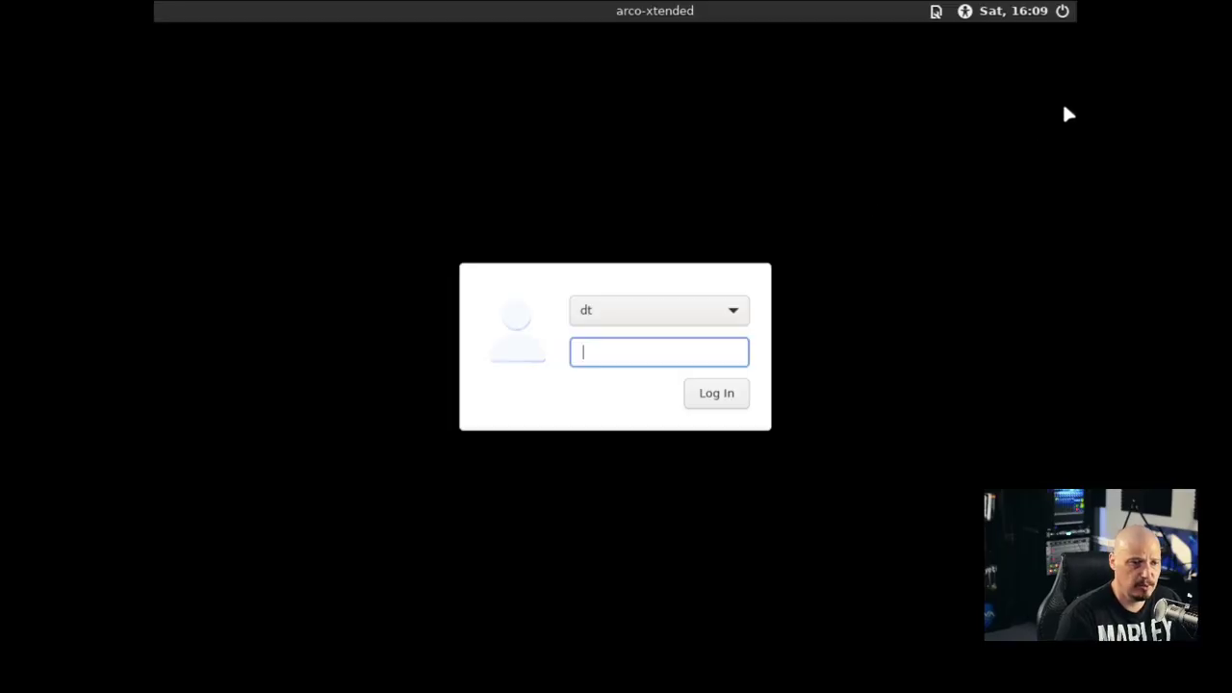
- Pick the Xmonad session at LightDM and close its ArcoLinux welcome window
left_click(935, 14)
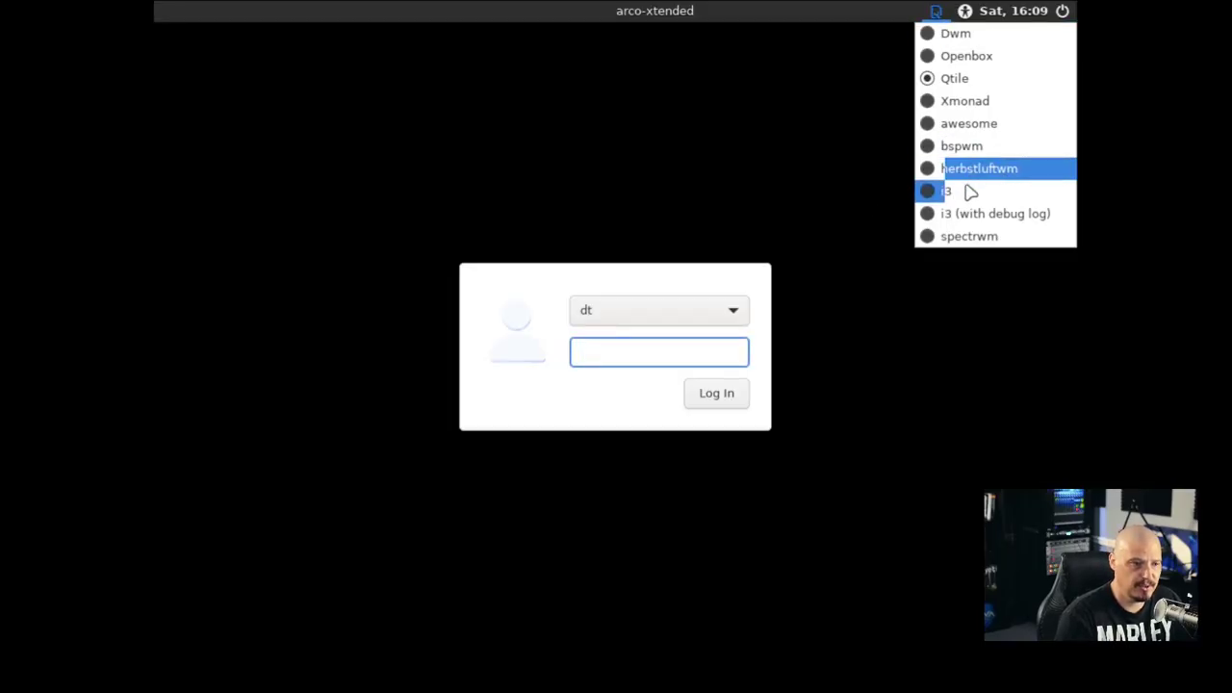
left_click(938, 108)
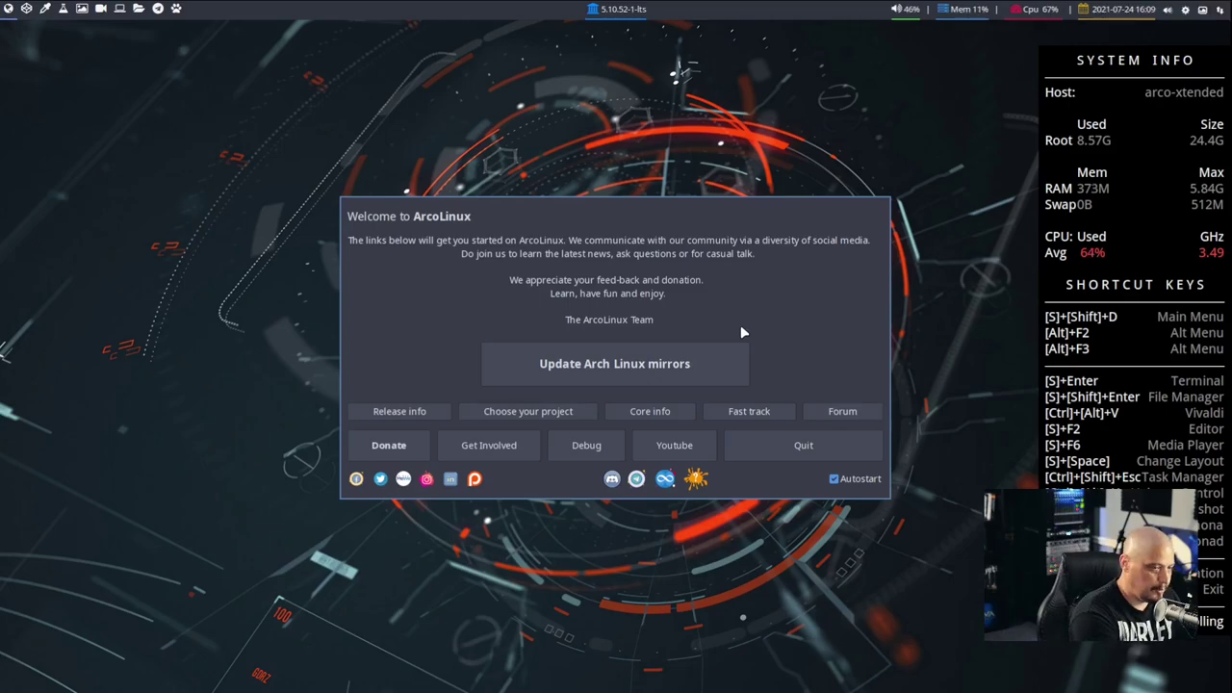
key("super+q")
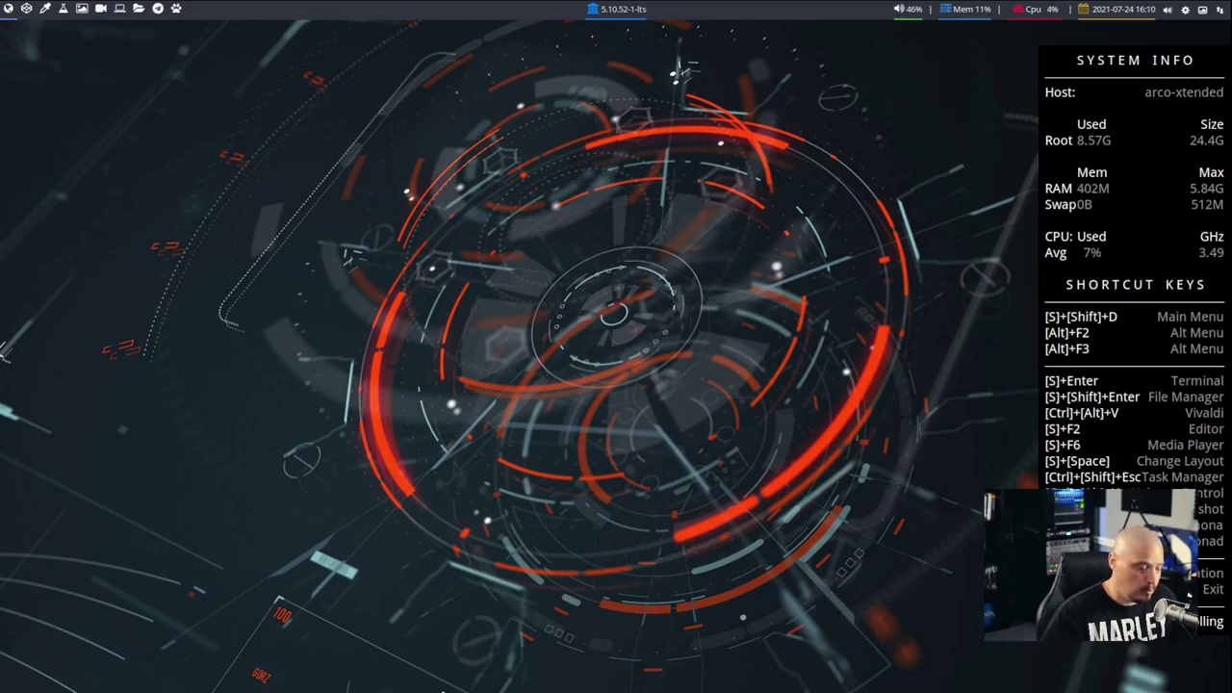
- Log out of the Xmonad session and pick the awesome session in LightDM
key("super+x")
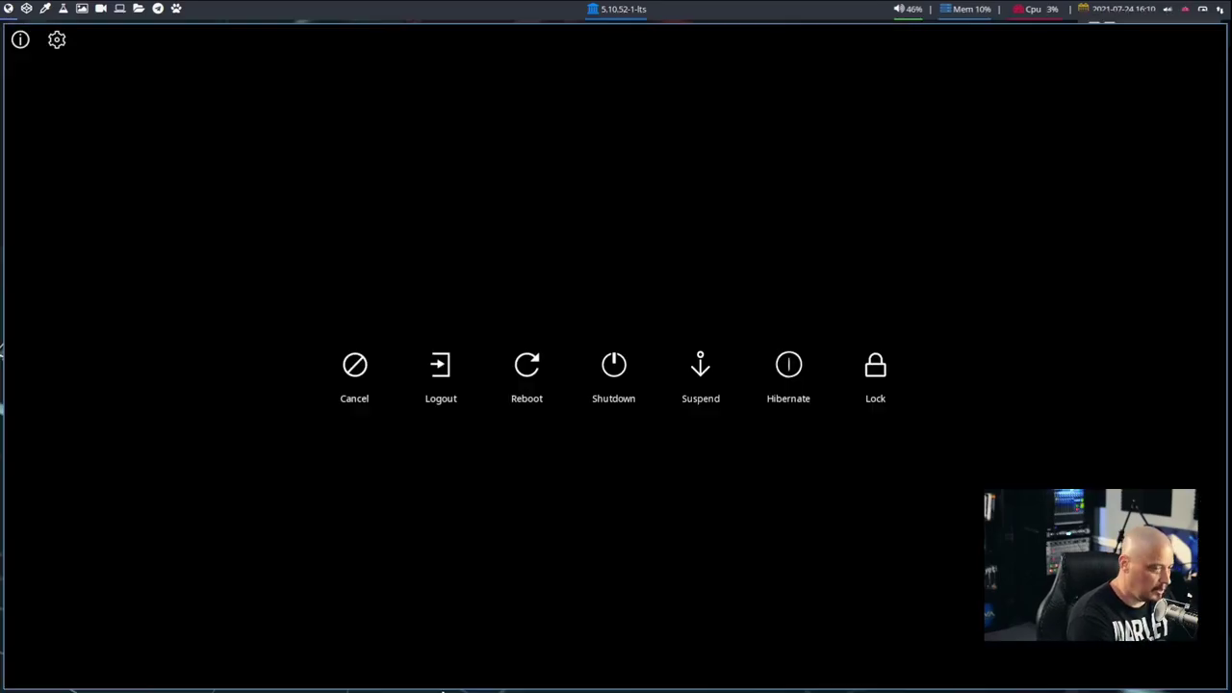
left_click(447, 373)
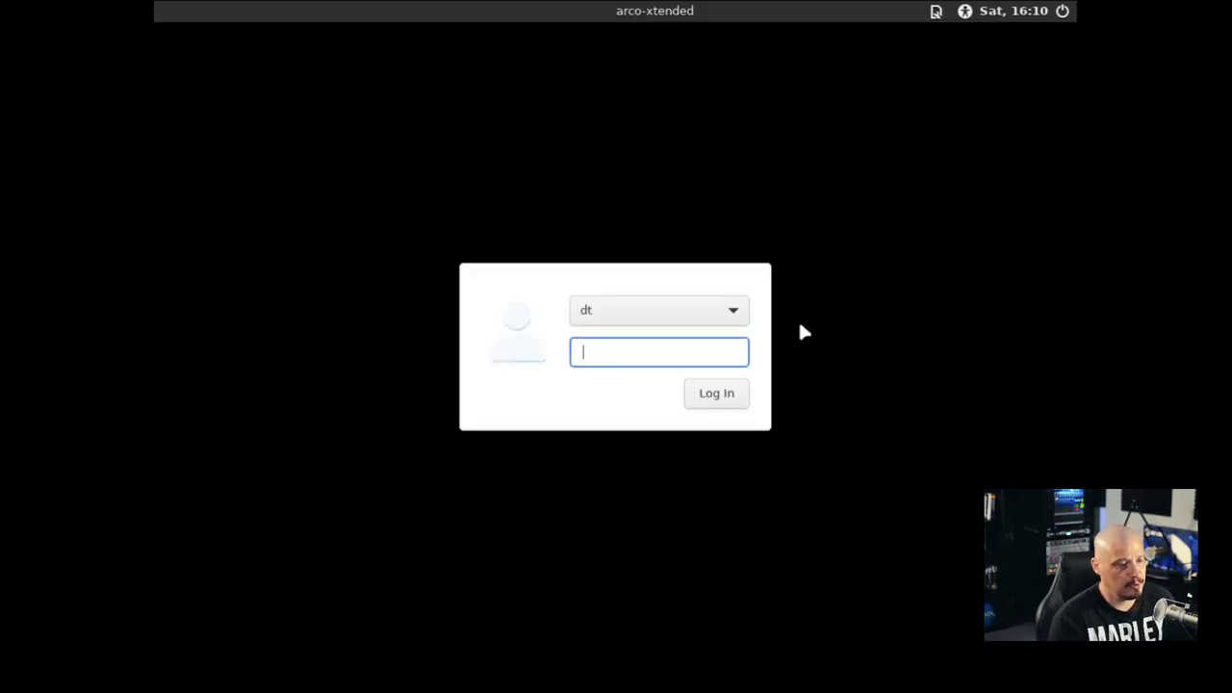
left_click(939, 14)
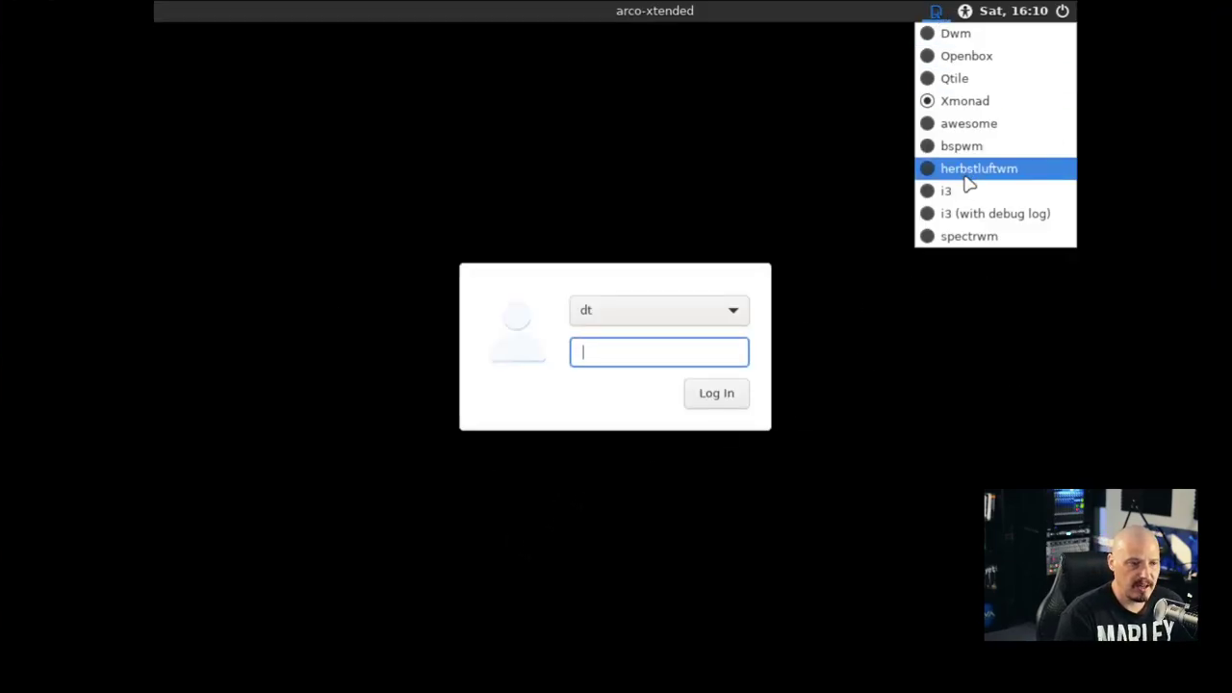
left_click(960, 124)
- Log in with the account password and close the ArcoLinux Welcome App
type("**")
key("Return")
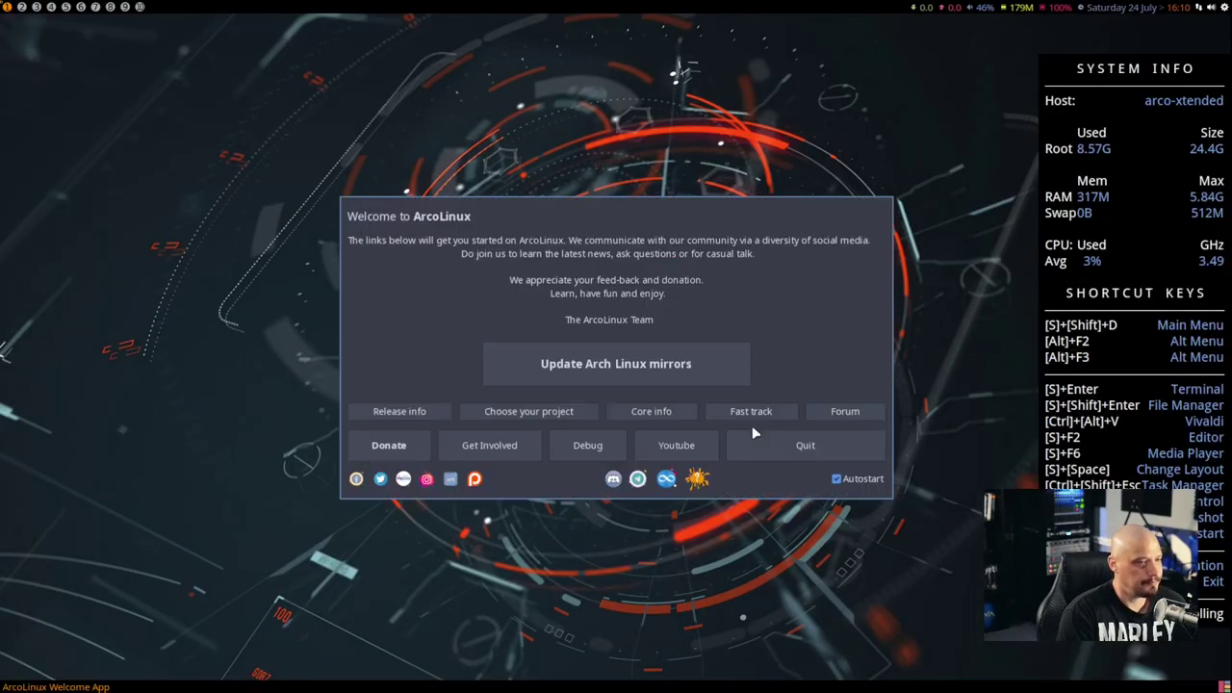
key("super+q")
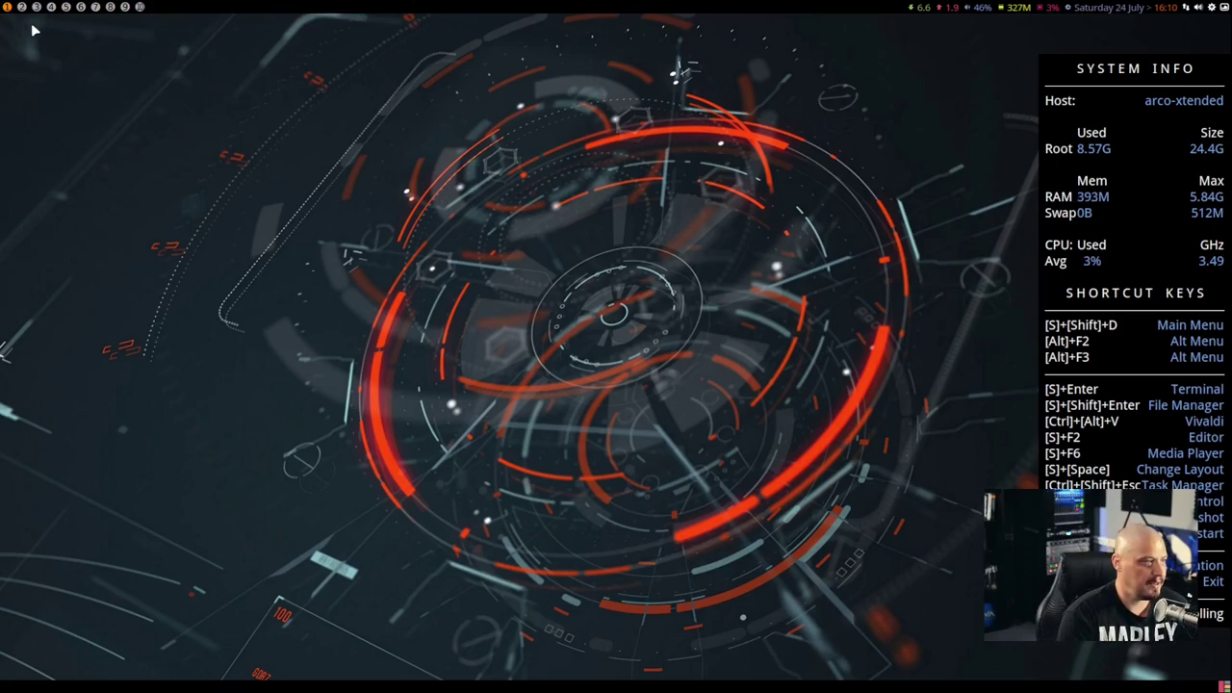
right_click(175, 116)
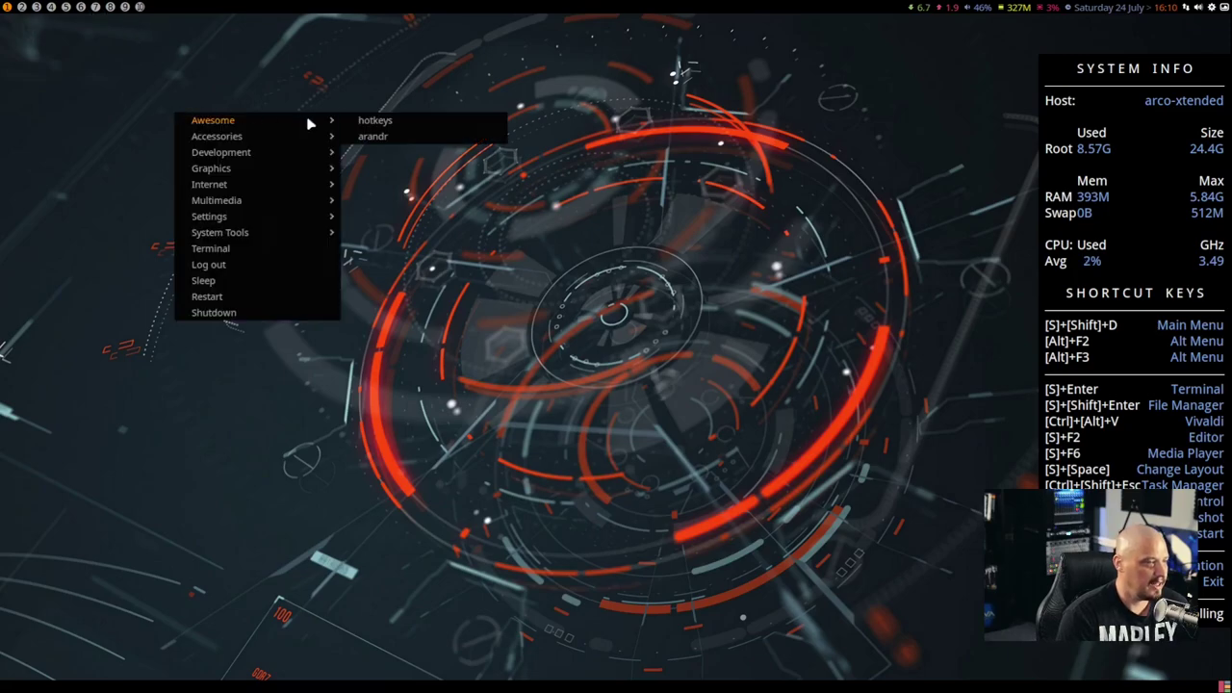
mouse_move(284, 151)
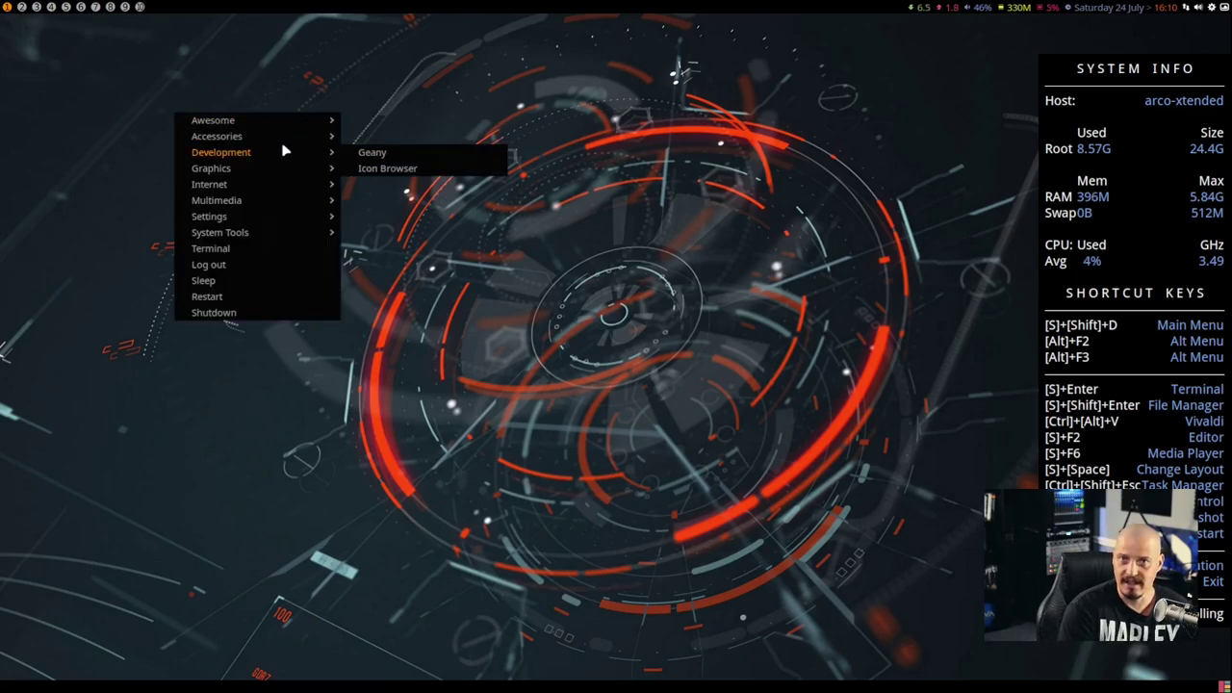
mouse_move(294, 200)
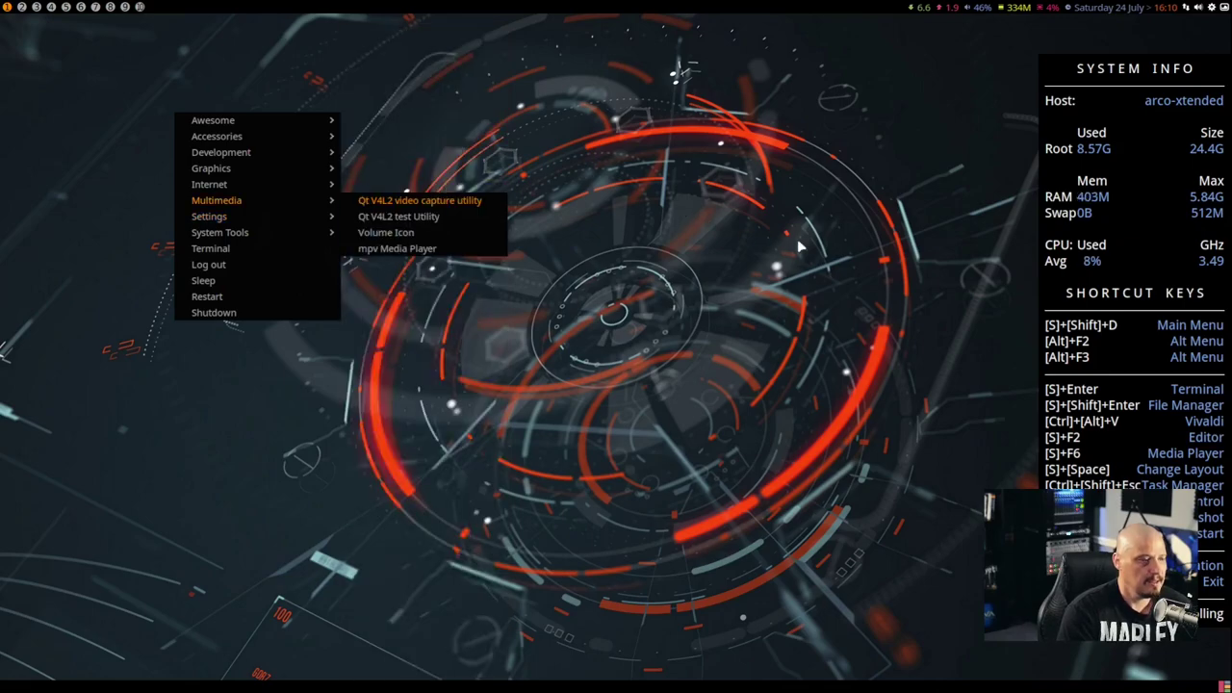
key("Escape")
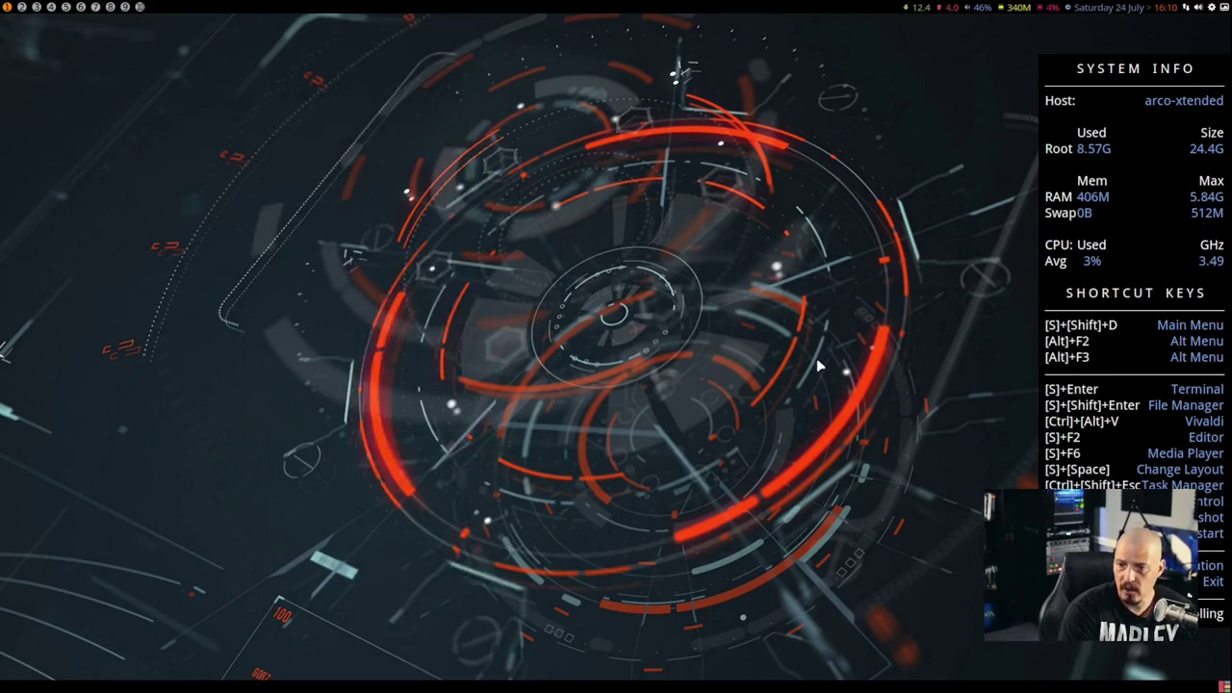
key("super+Return")
key("super+Return")
key("super+Return")
key("super+Return")
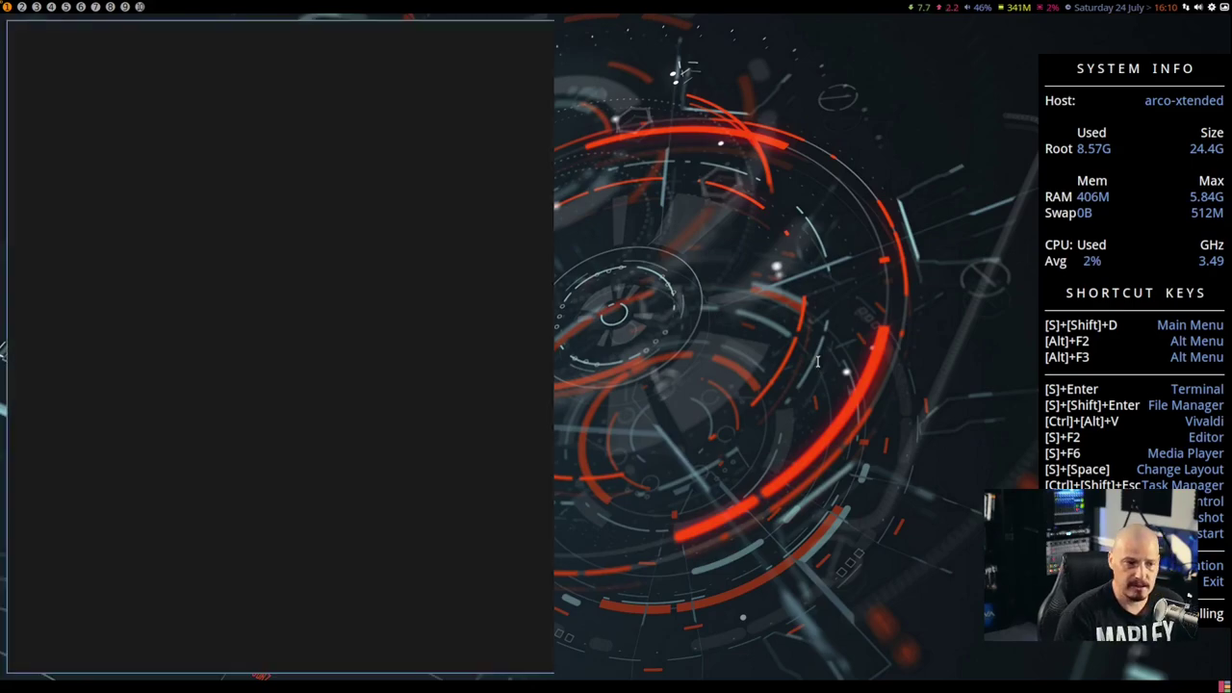
key("super+Return")
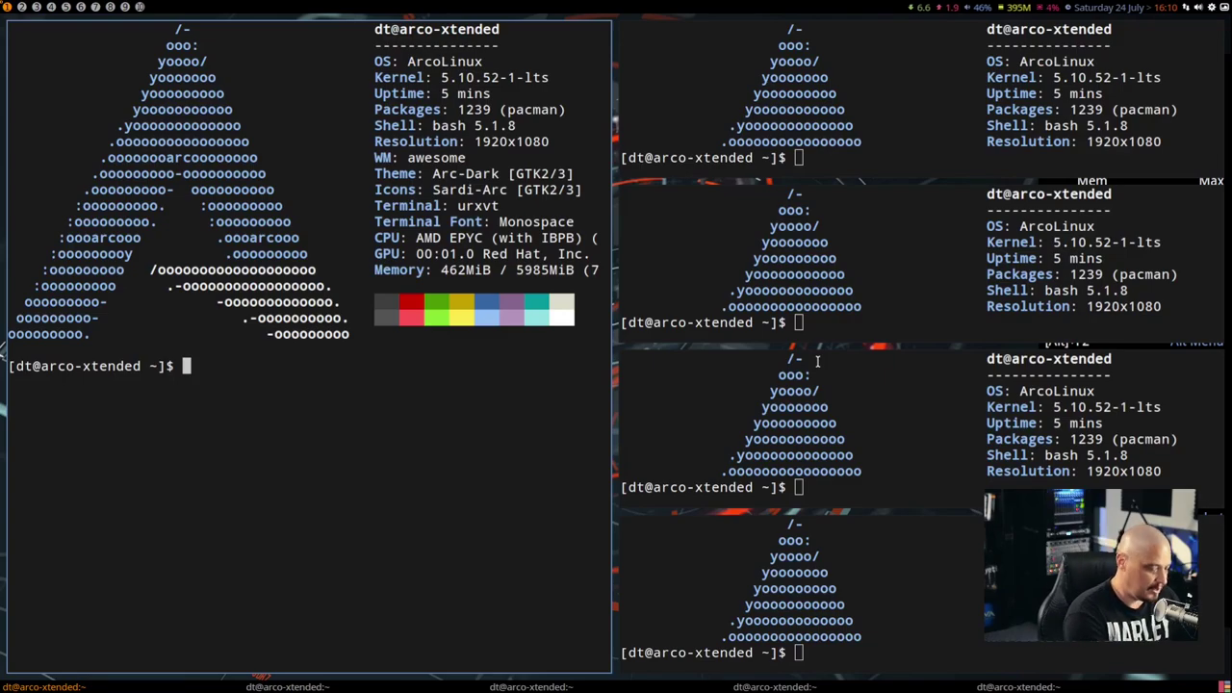
key("super+shift+c")
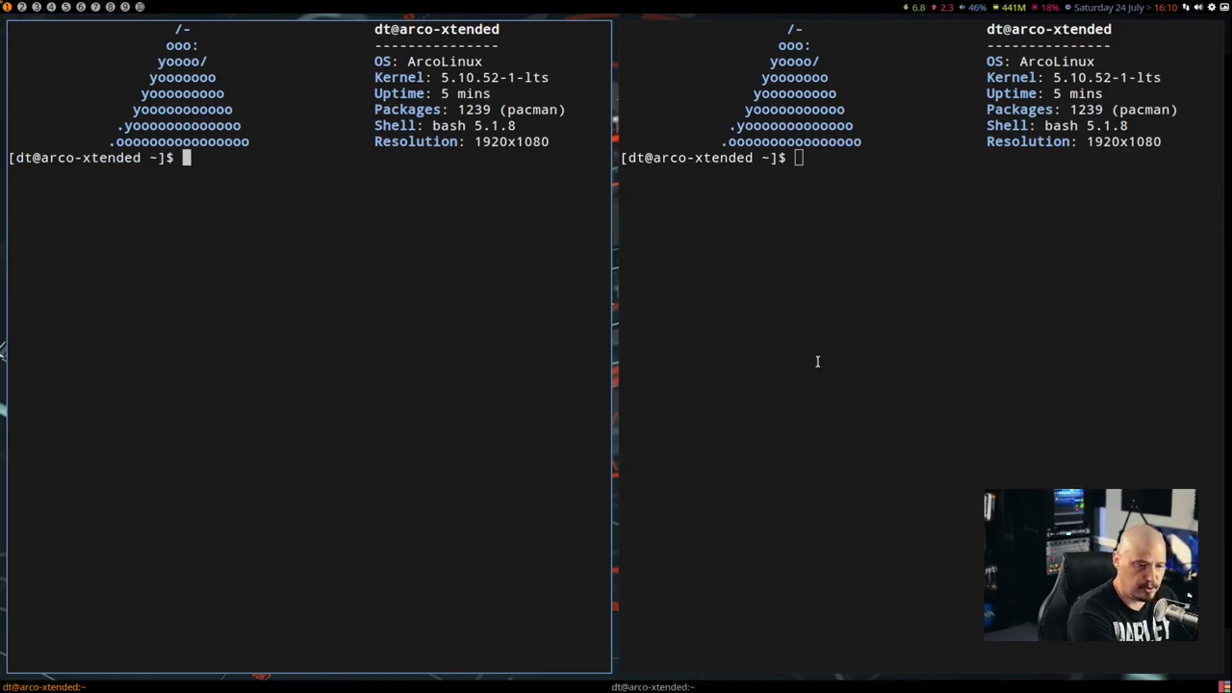
key("super+shift+q")
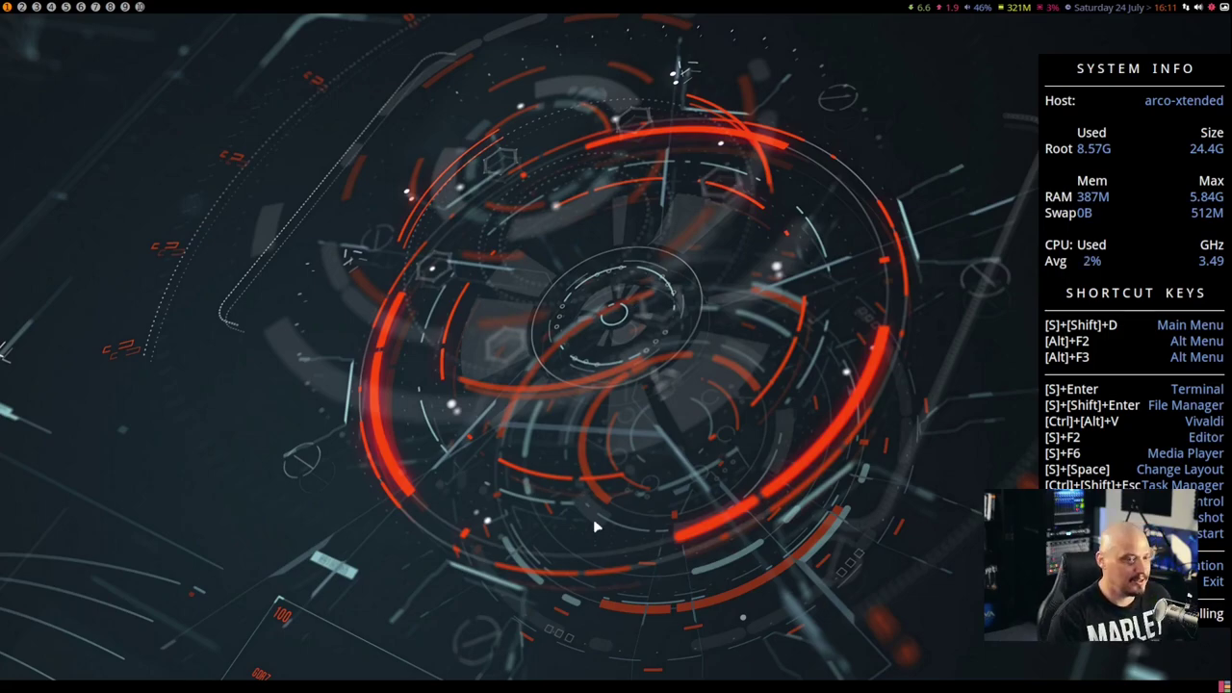
mouse_move(616, 3)
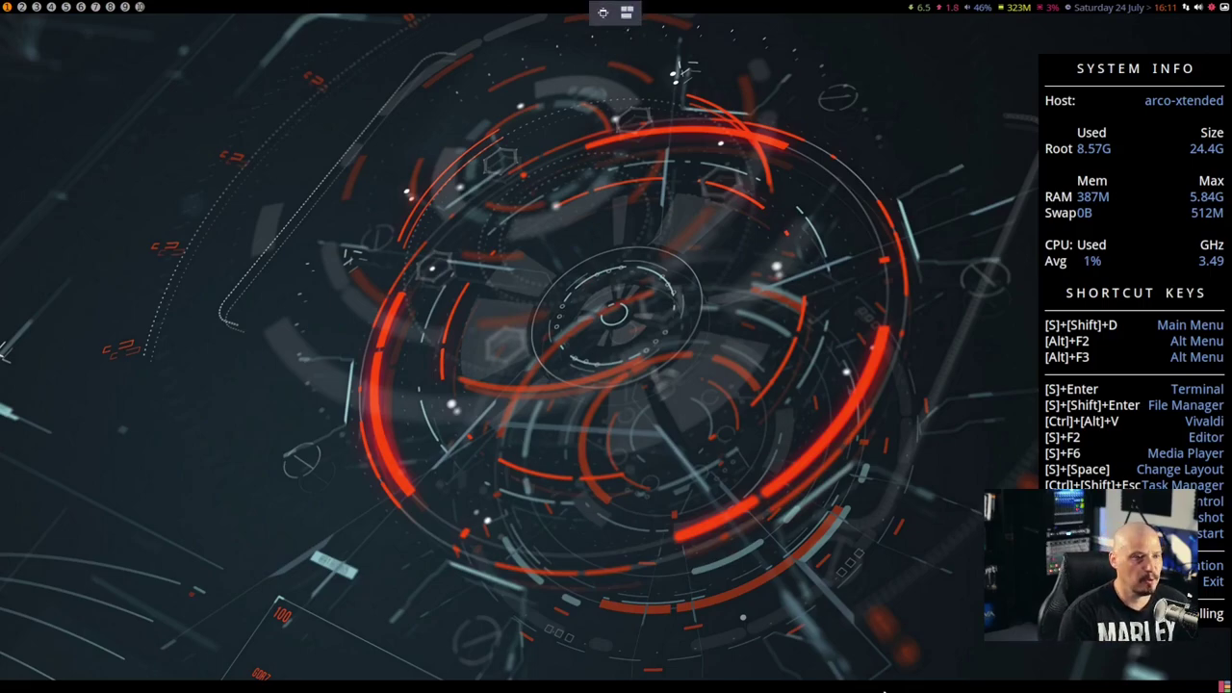